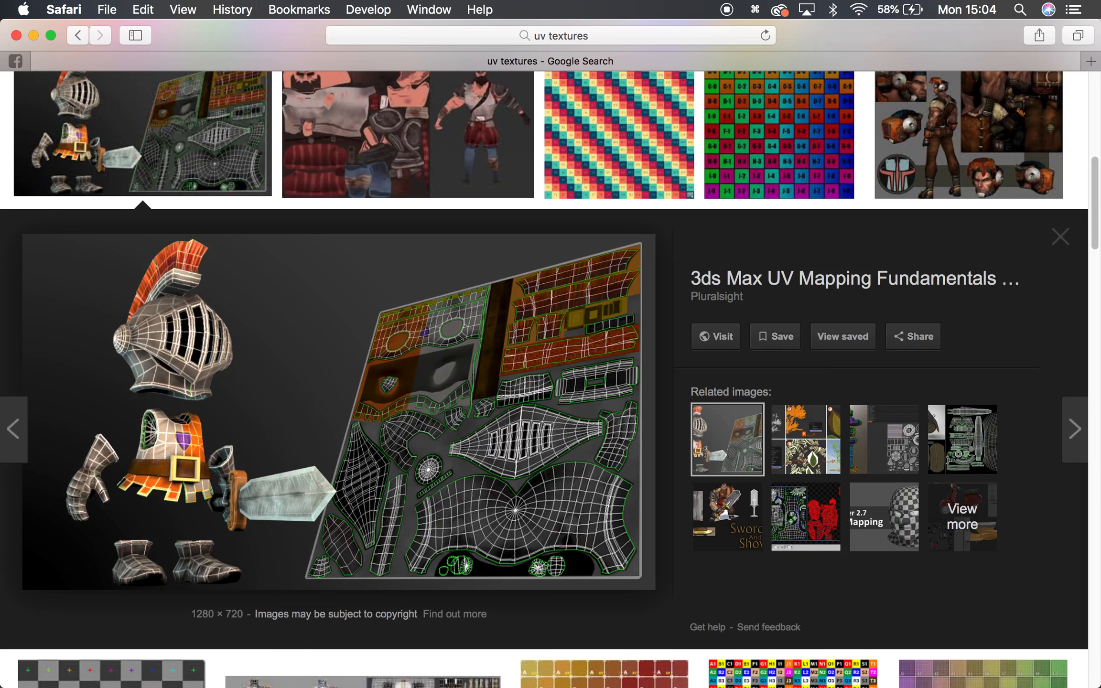
Switch to Maya and freeze the spaceship's scale values in the Channel Box.
click(397, 657)
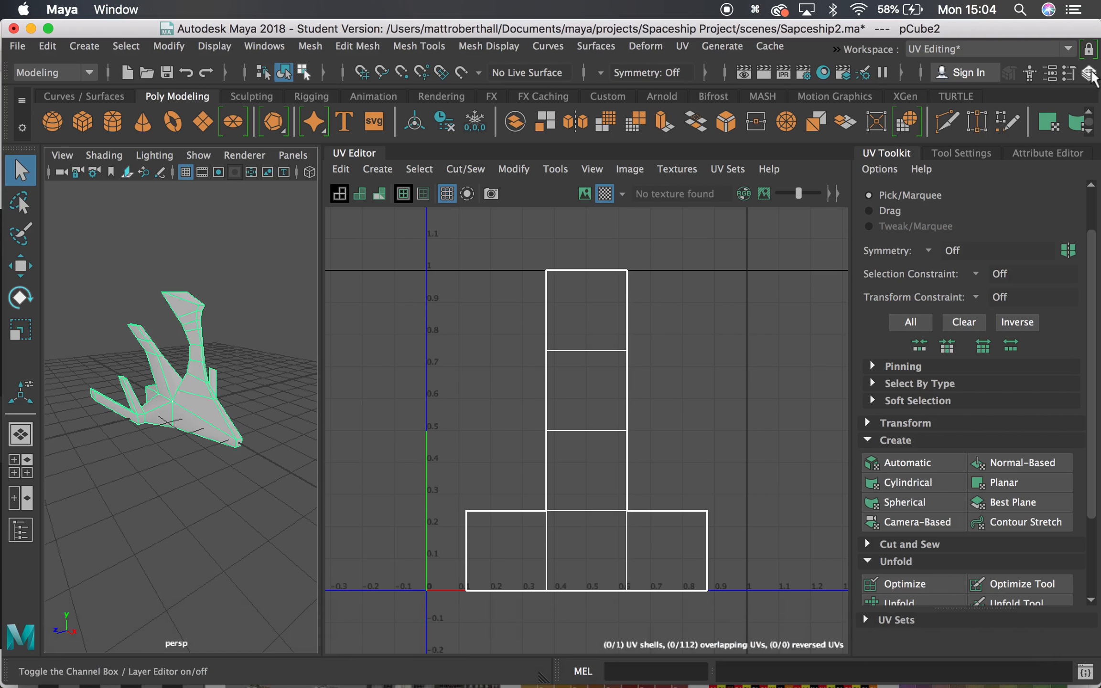
click(1090, 74)
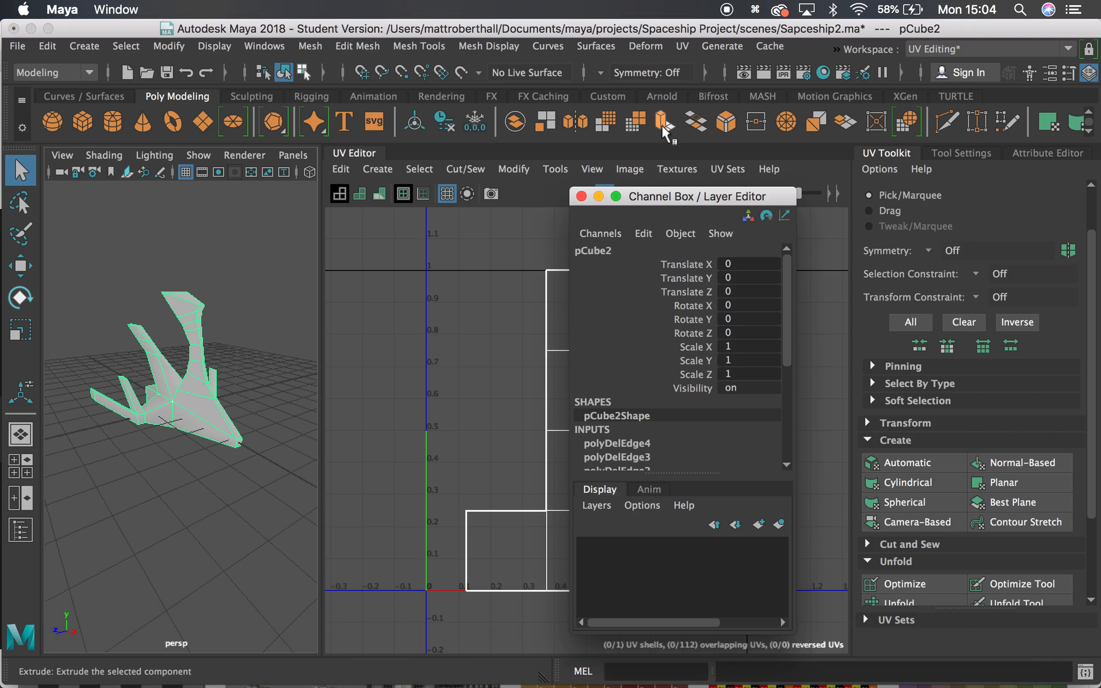
drag(666, 199, 840, 128)
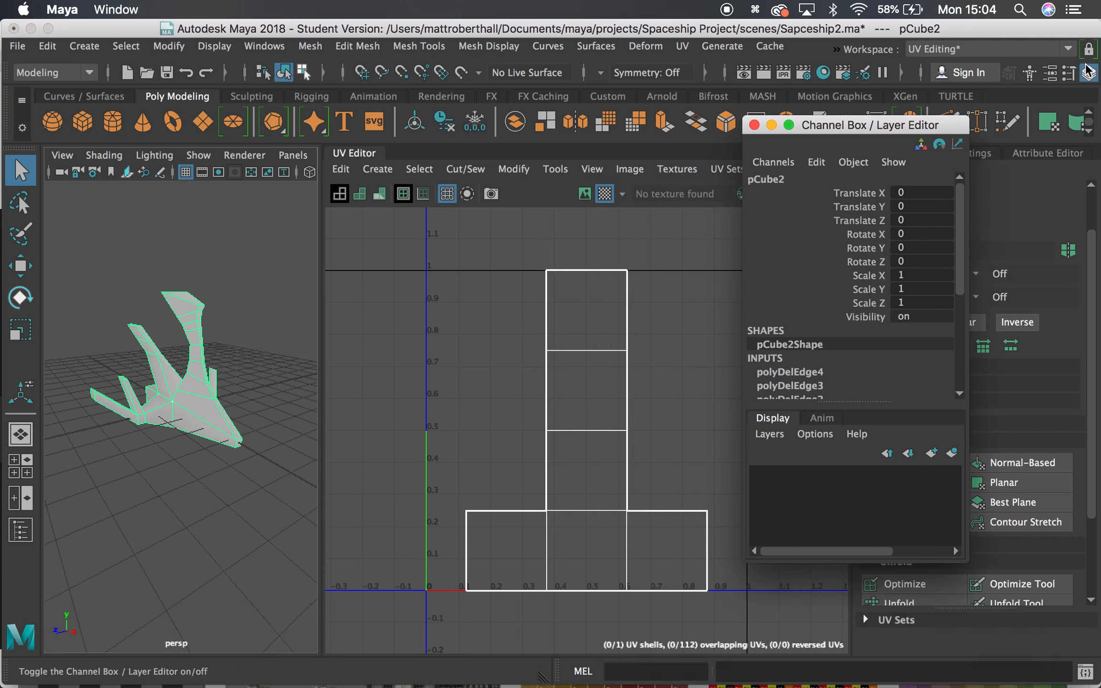
drag(867, 276, 869, 302)
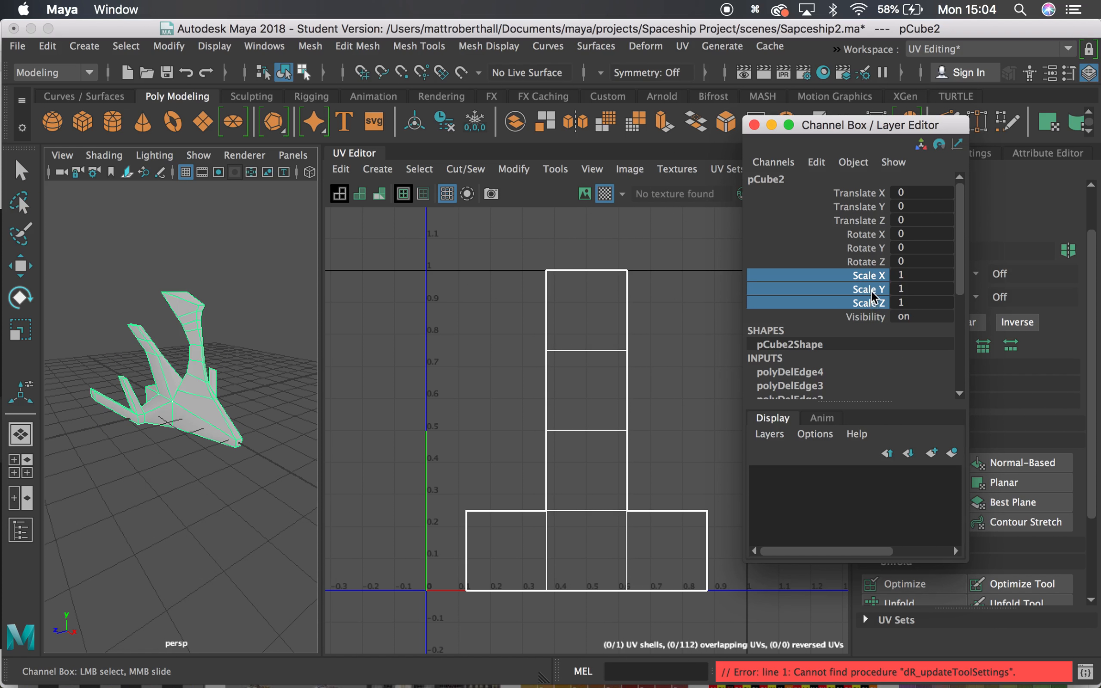
right_click(872, 290)
mouse_move(962, 328)
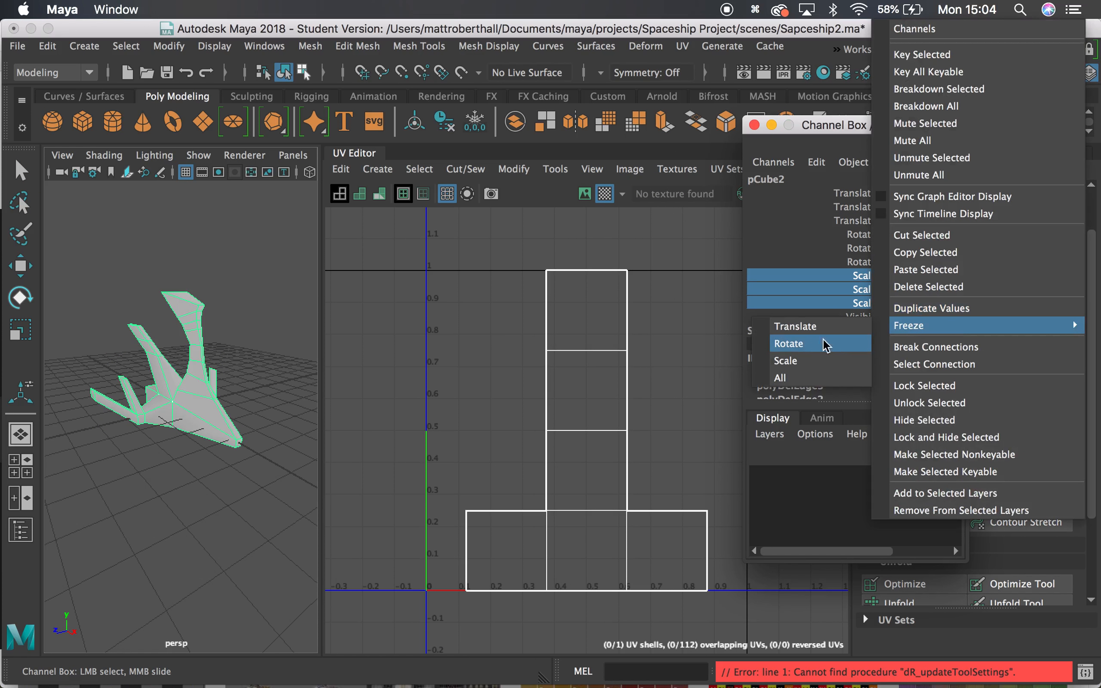
click(806, 367)
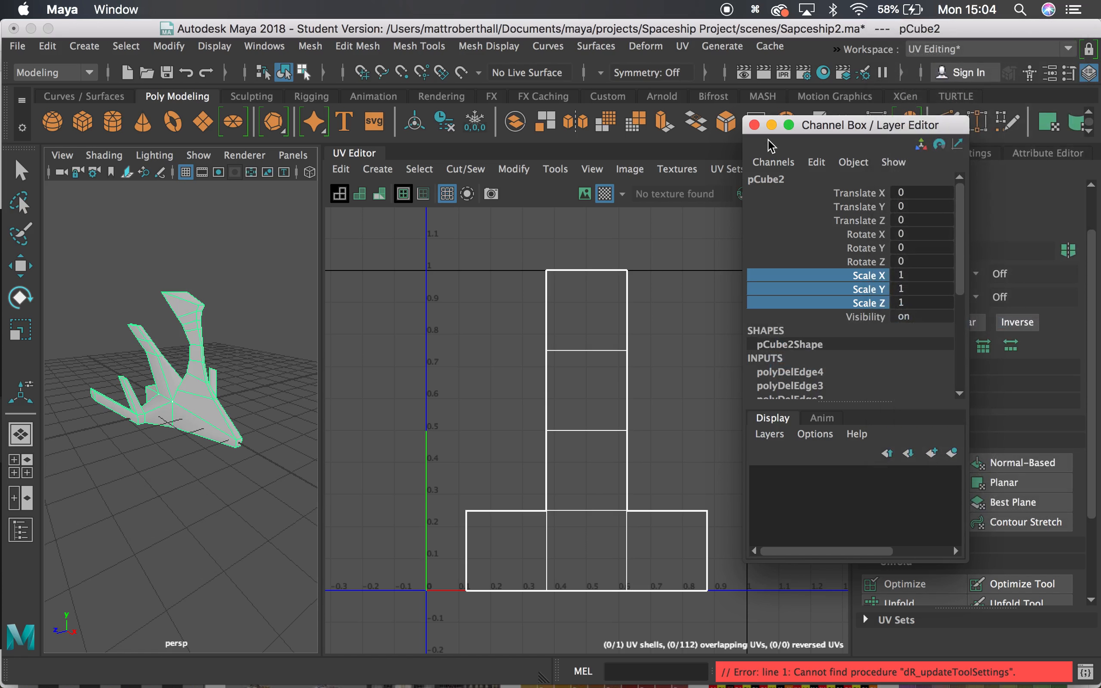
Delete the construction history of all objects in the scene and close the Channel Box.
click(48, 46)
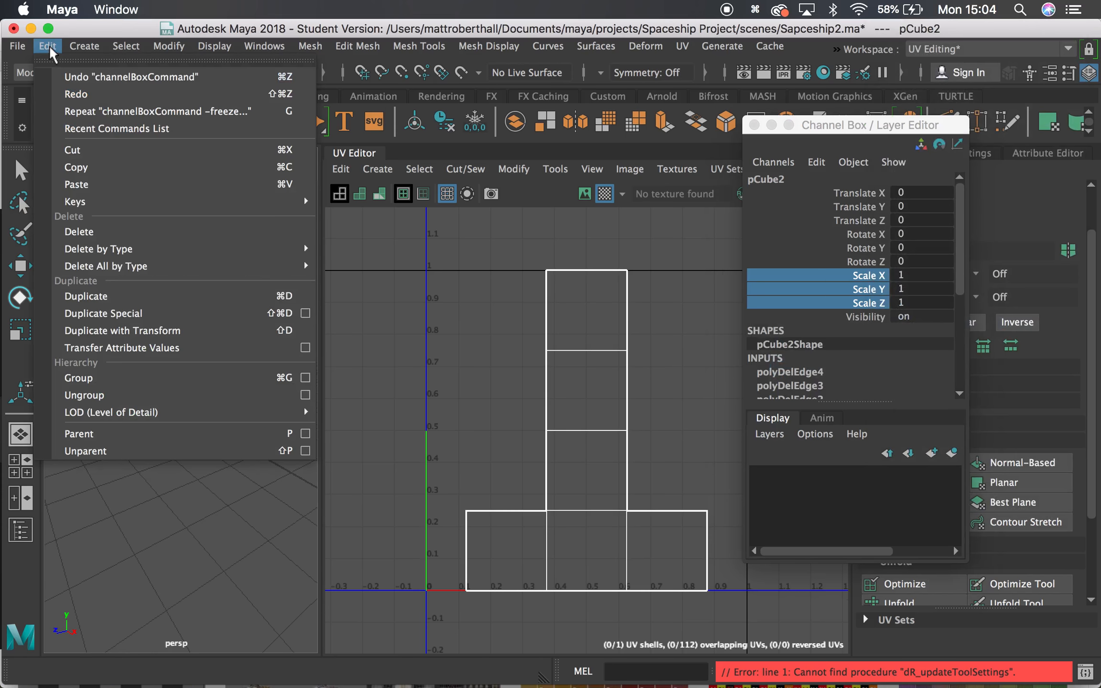
mouse_move(98, 266)
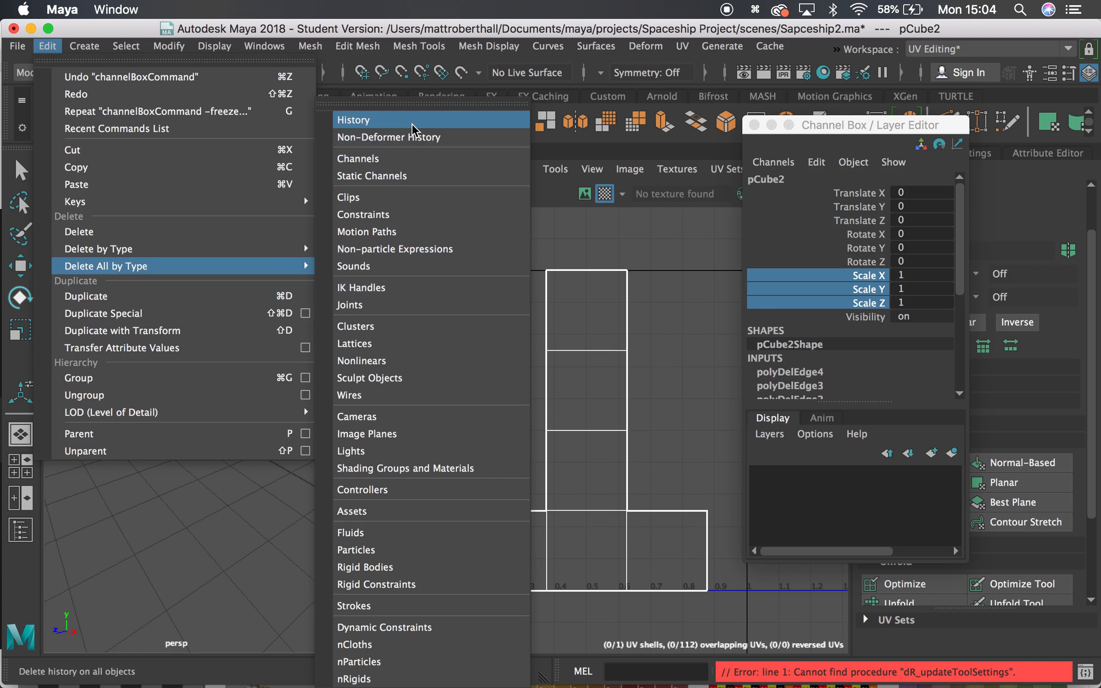
click(363, 119)
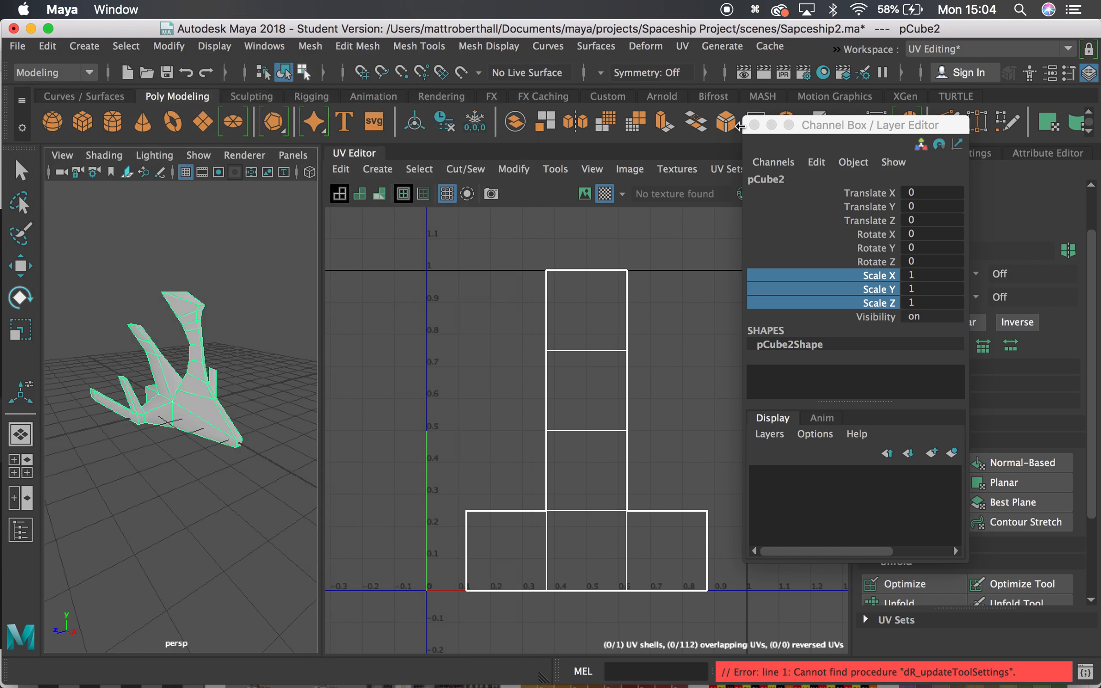
click(752, 126)
Select all vertices of the spaceship and merge them with a distance threshold of 0.01.
alt+drag(204, 408, 239, 428)
alt+drag(169, 411, 121, 391)
alt+right_drag(121, 391, 88, 193)
alt+right_drag(151, 359, 79, 316)
drag(84, 311, 215, 453)
key(f)
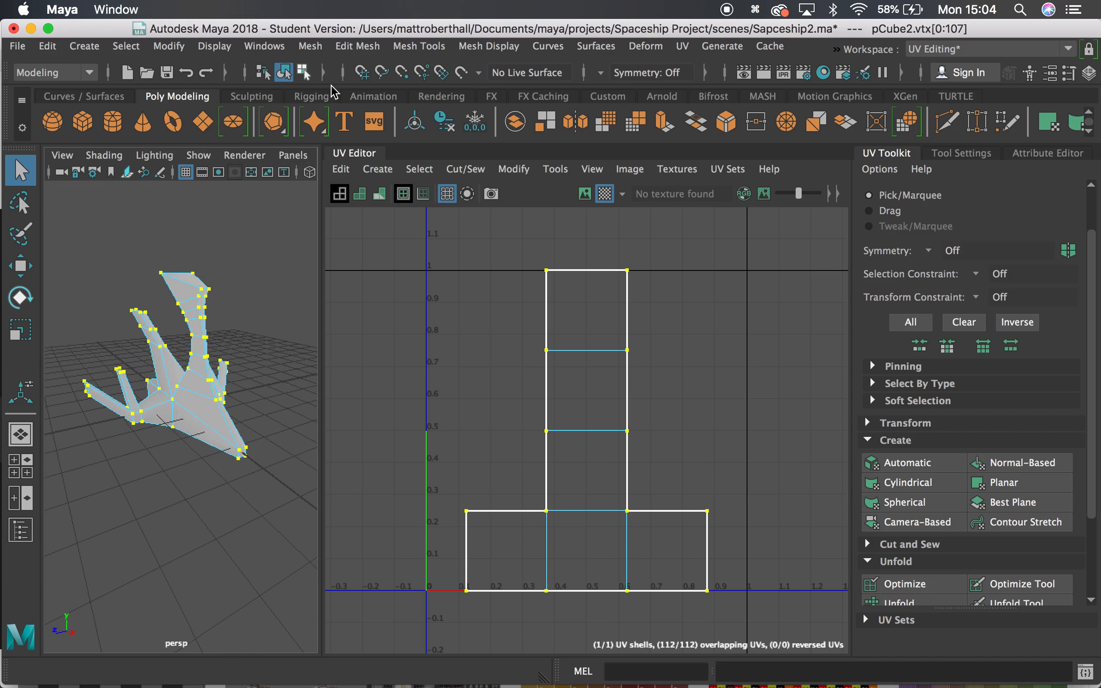
click(353, 42)
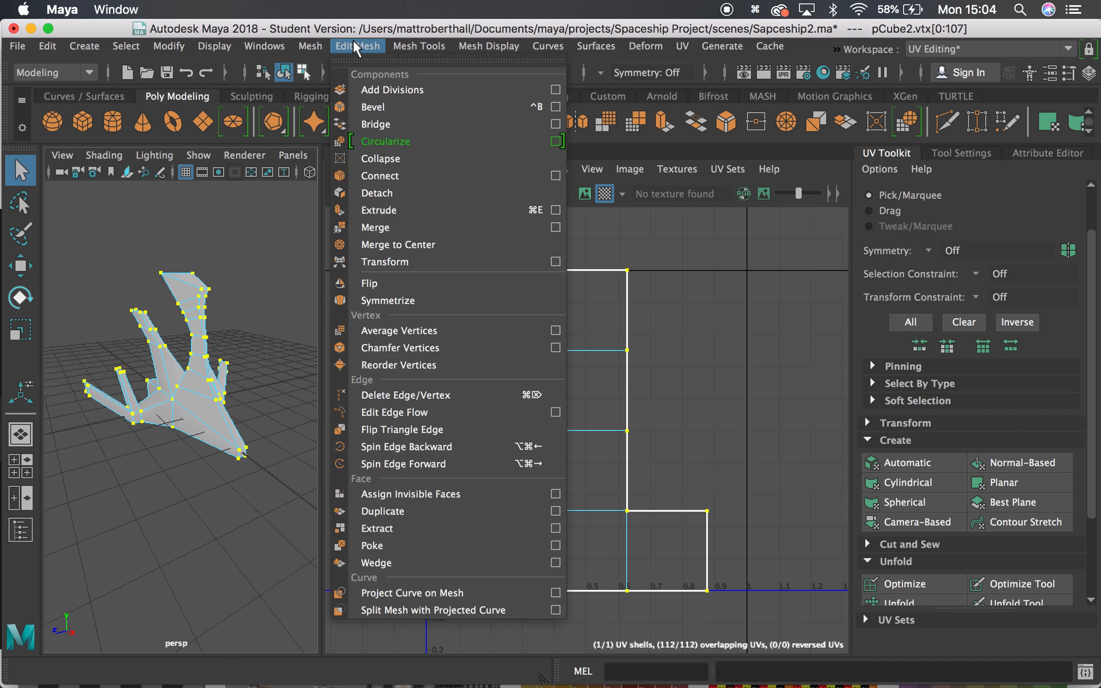
click(374, 228)
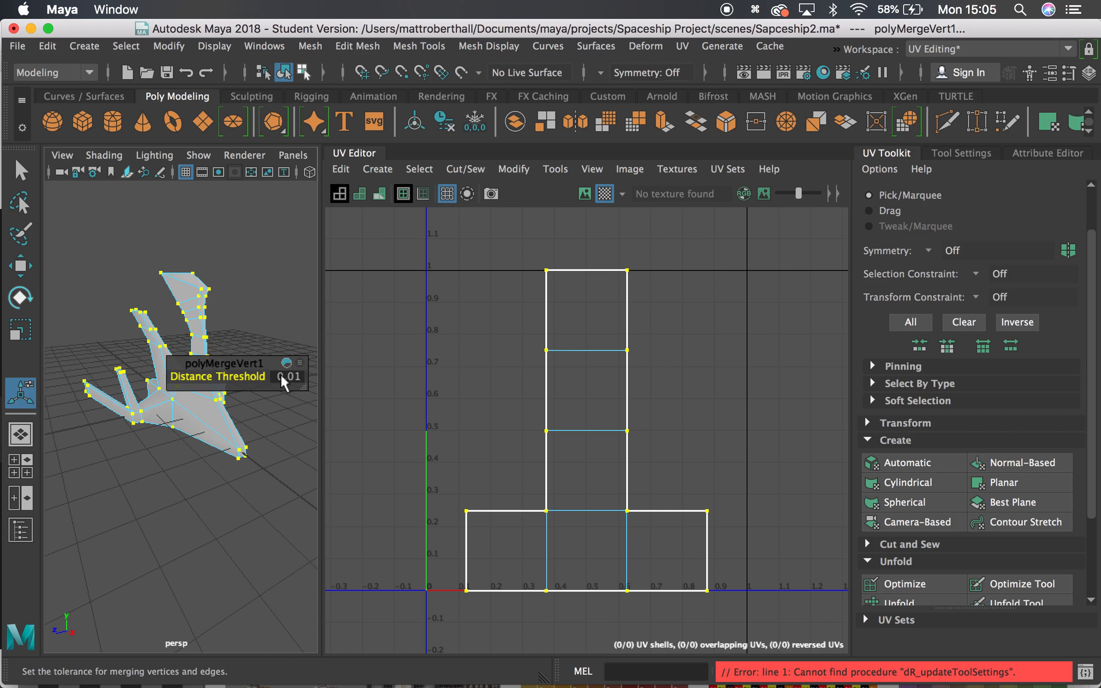
drag(243, 364, 249, 199)
Return the merged spaceship to object selection mode and delete all construction history again.
click(300, 72)
click(284, 72)
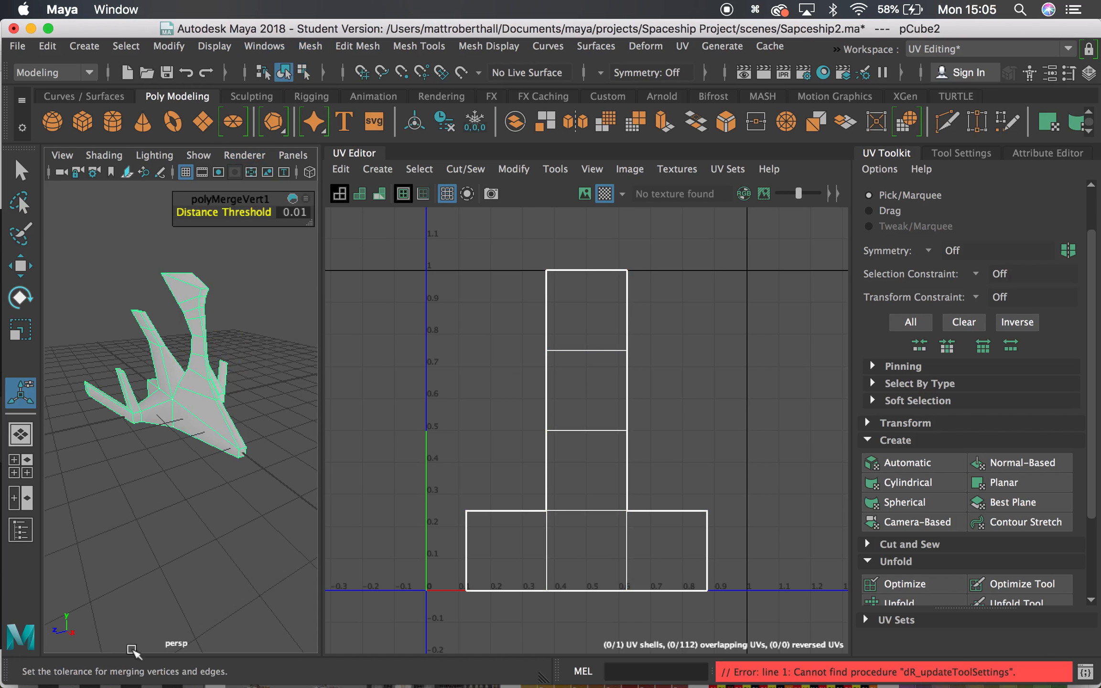
click(47, 46)
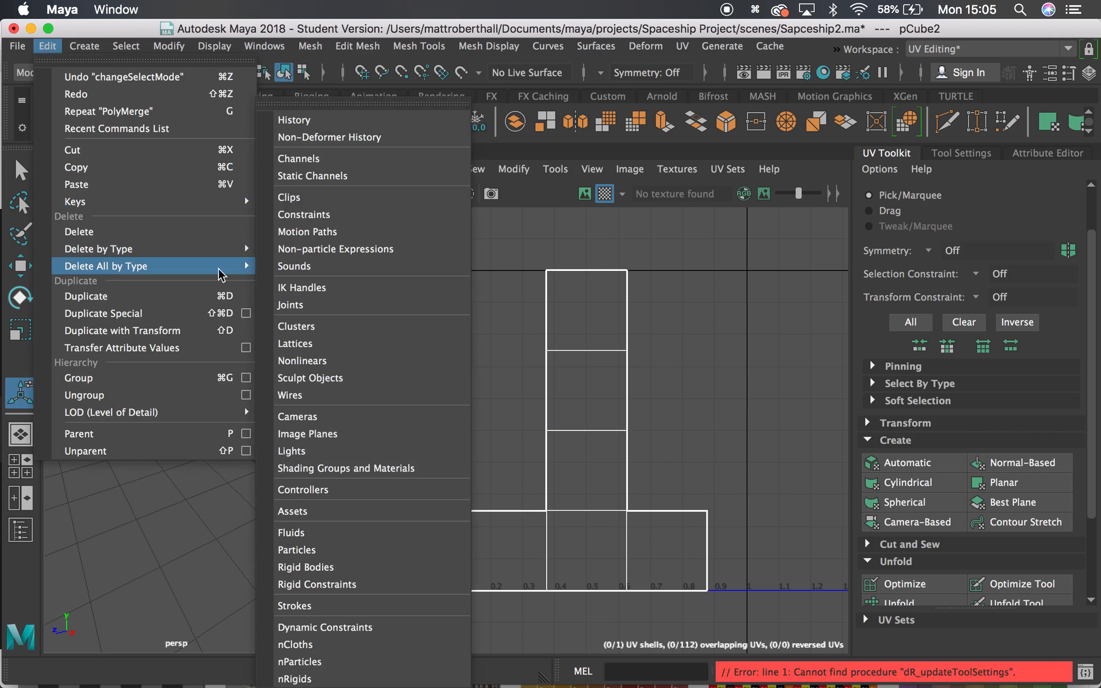
mouse_move(161, 253)
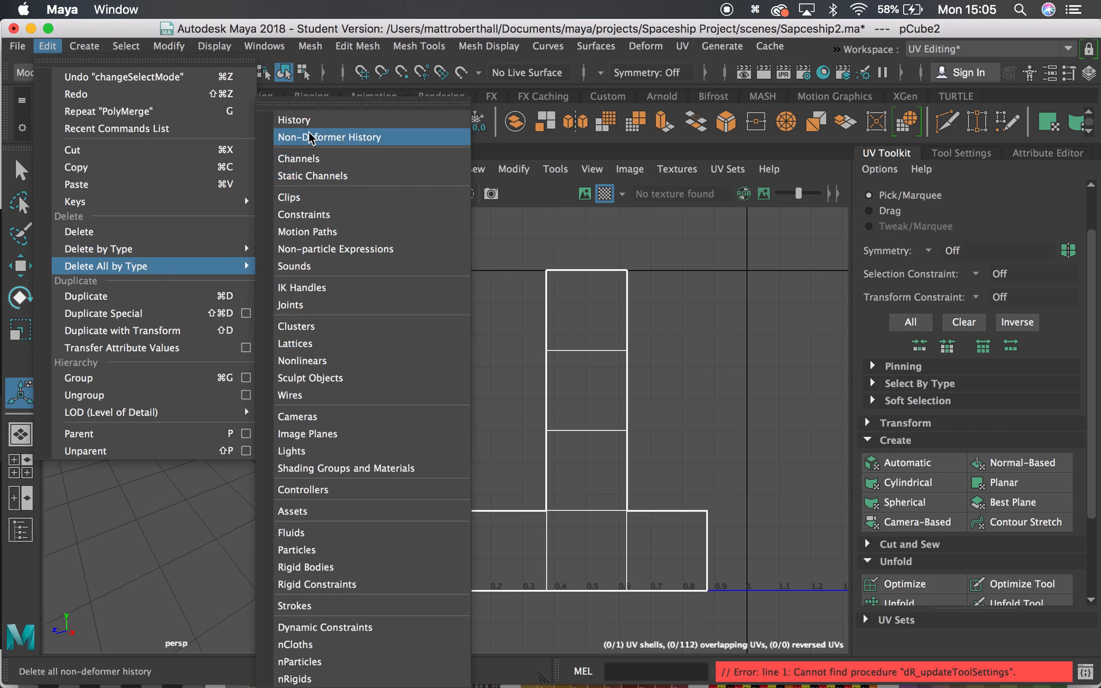
click(308, 120)
Examine the spaceship's hull, tail fin and wings from several angles in the perspective view.
alt+drag(204, 391, 248, 396)
scroll(241, 401, up, 5)
alt+middle_drag(237, 402, 228, 314)
scroll(228, 315, down, 5)
alt+drag(192, 294, 248, 381)
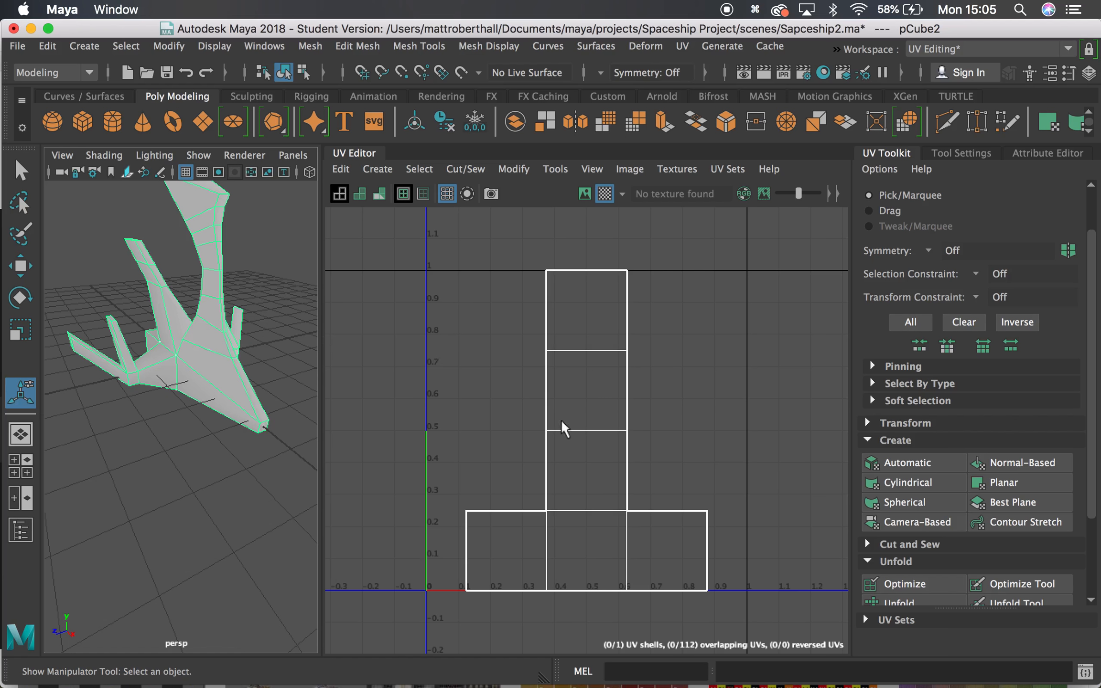
alt+drag(194, 364, 205, 328)
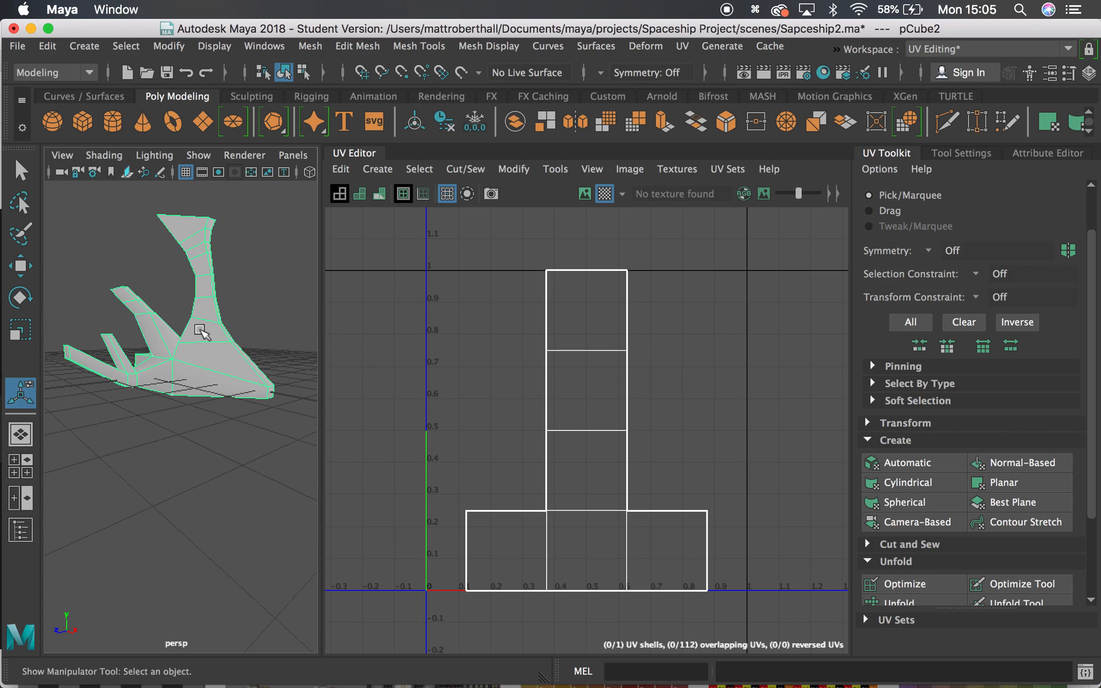
alt+right_drag(206, 328, 228, 355)
alt+drag(229, 355, 202, 377)
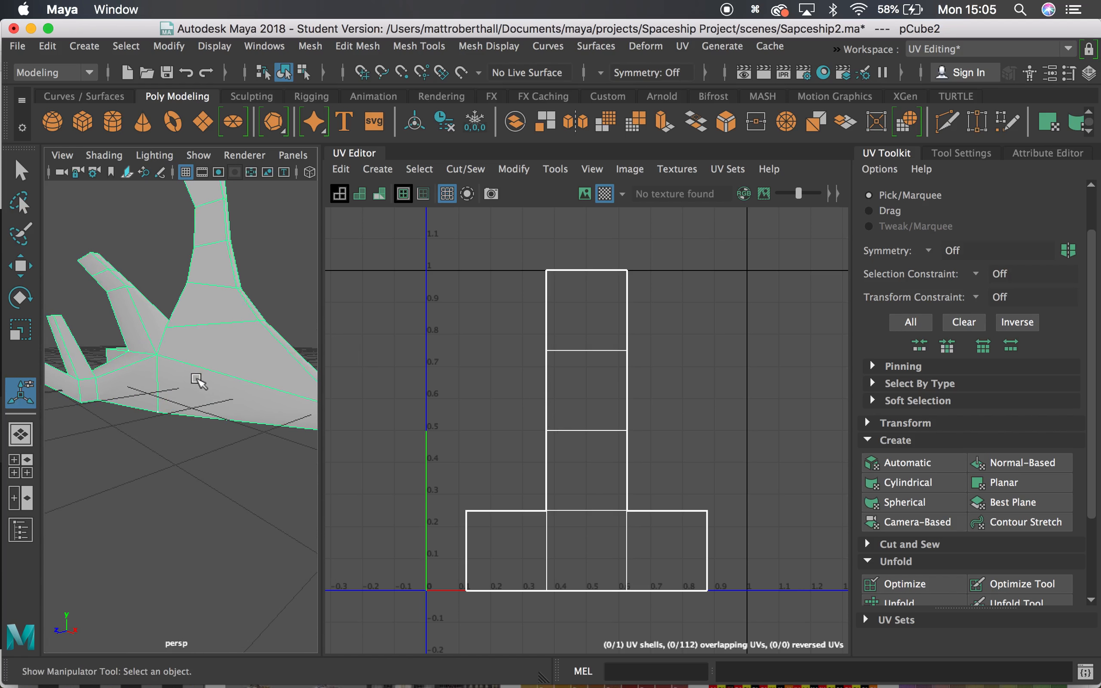
Select the nine side faces running from the spaceship's lower hull up to the tip of its tall fin.
right_drag(191, 372, 184, 241)
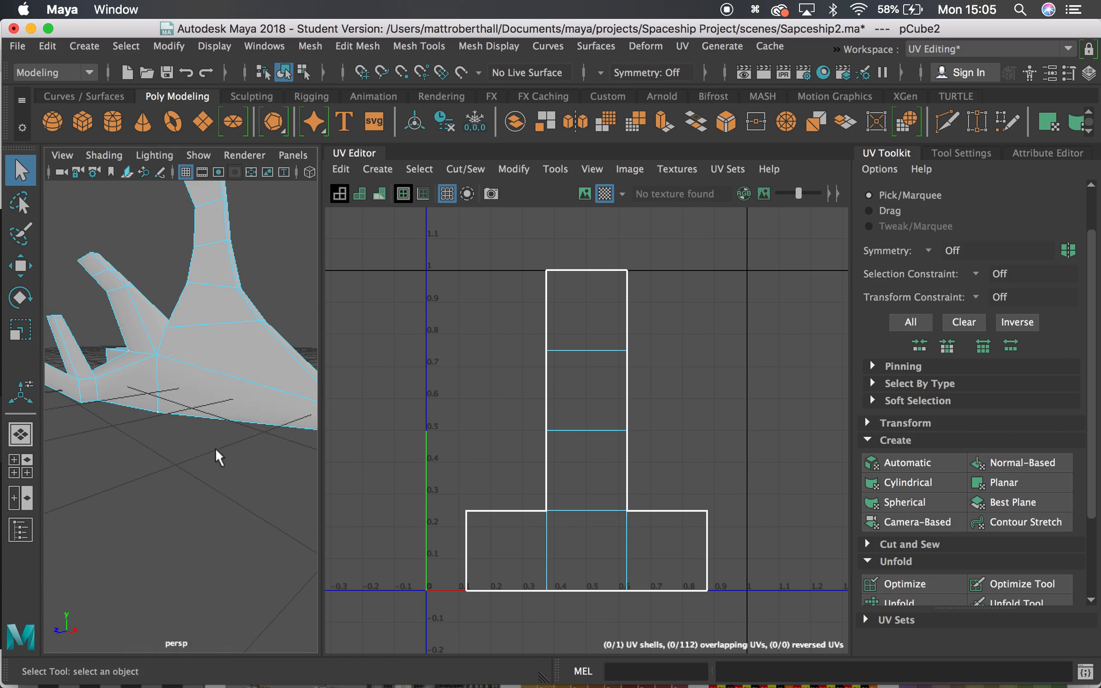
click(227, 345)
shift+click(221, 317)
shift+click(216, 278)
shift+click(214, 220)
alt+middle_drag(215, 228, 204, 354)
shift+click(196, 329)
shift+click(189, 310)
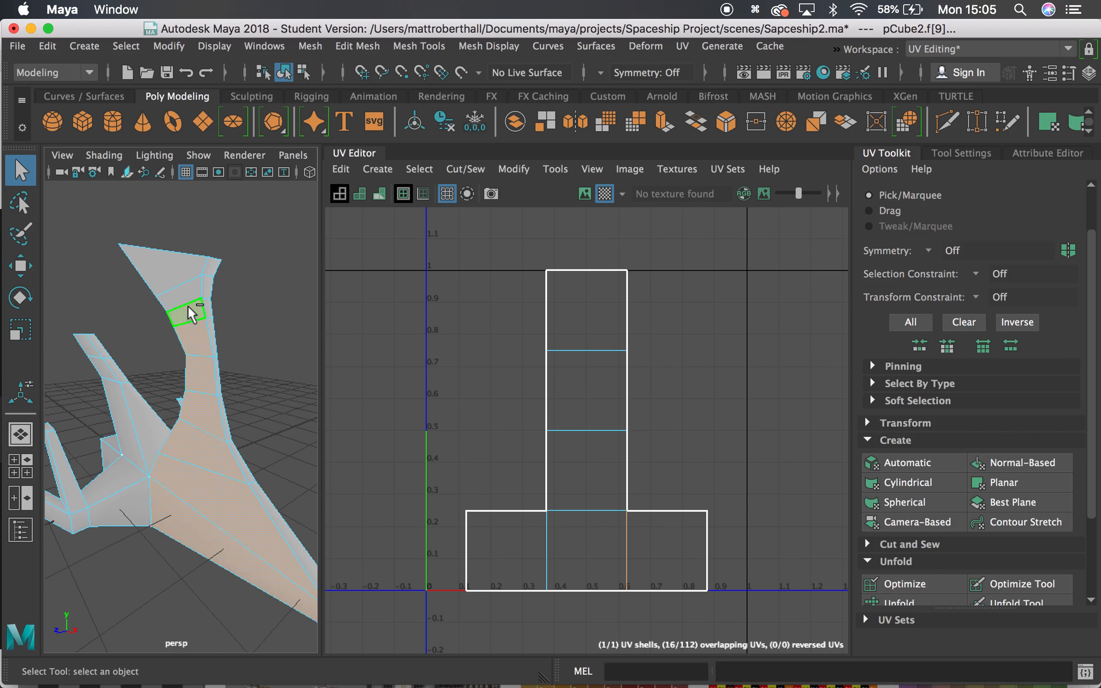
shift+click(181, 294)
shift+click(174, 268)
alt+drag(211, 373, 213, 410)
click(282, 390)
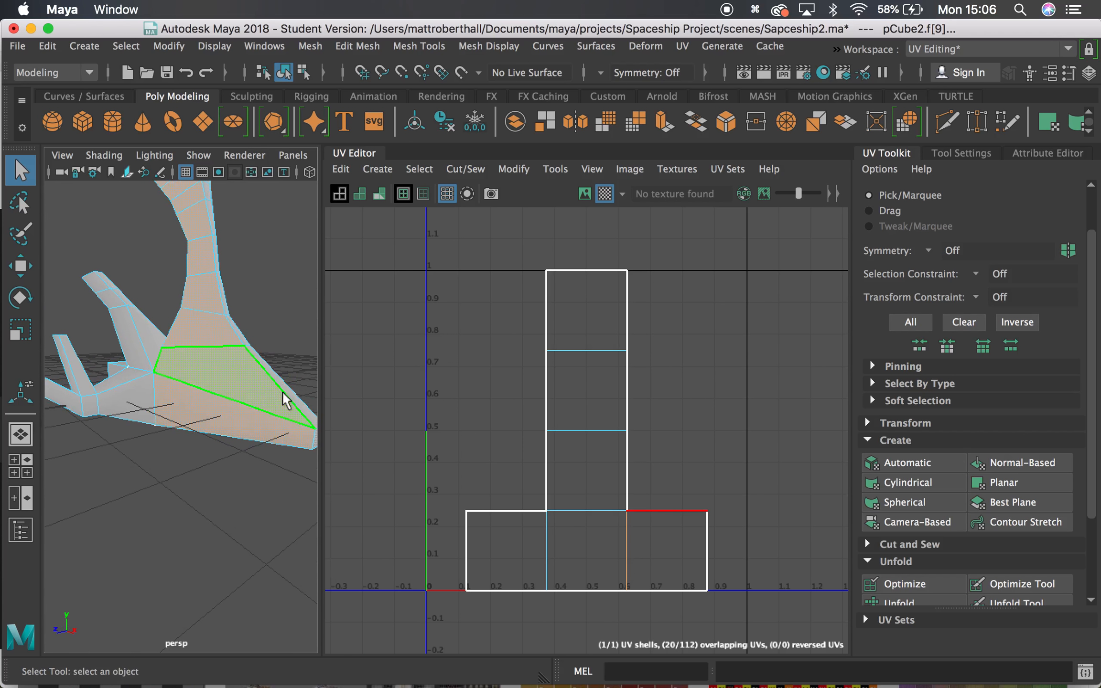
Switch to Safari to look at the knight's UV layout reference image, and return to Maya.
click(555, 371)
mouse_move(207, 676)
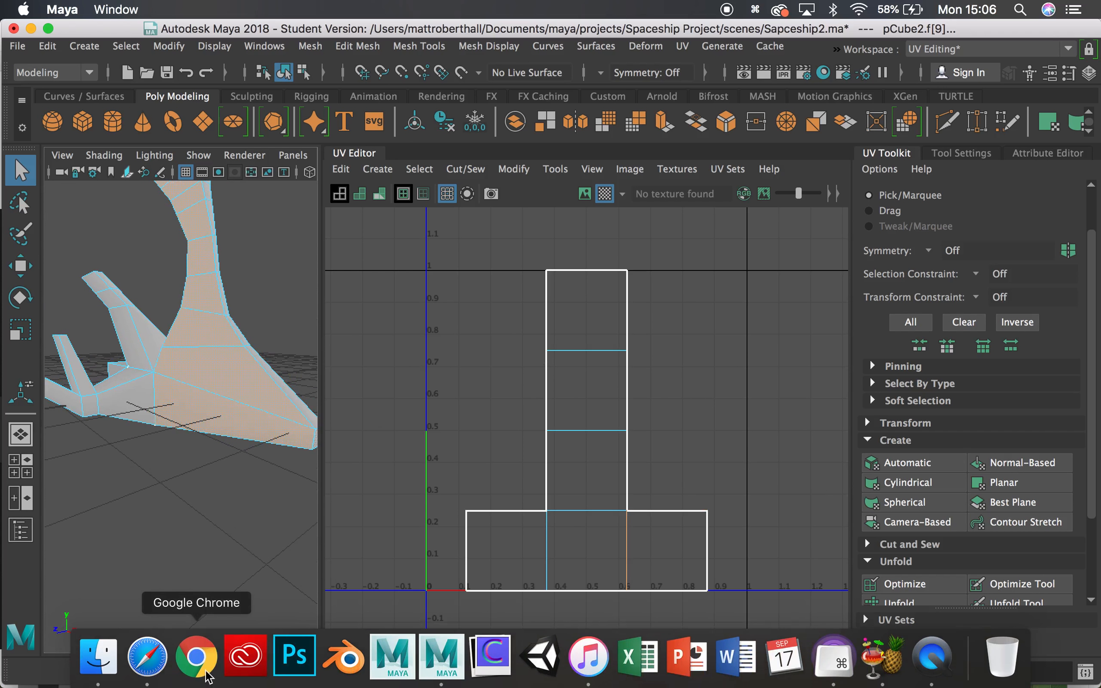
click(147, 658)
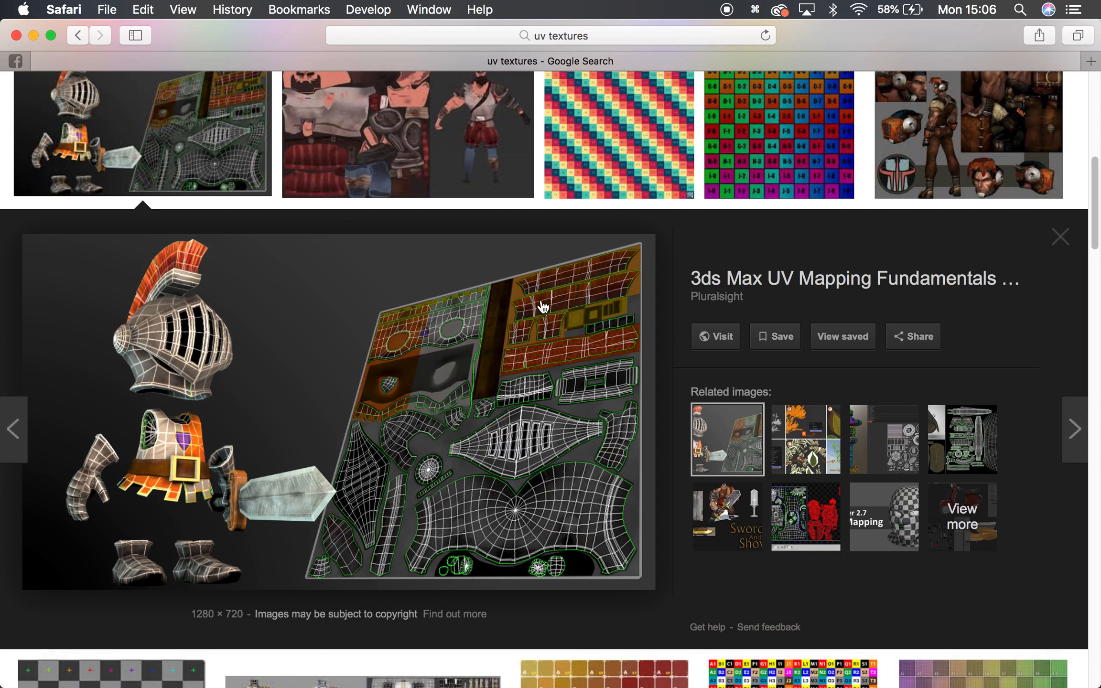
click(33, 37)
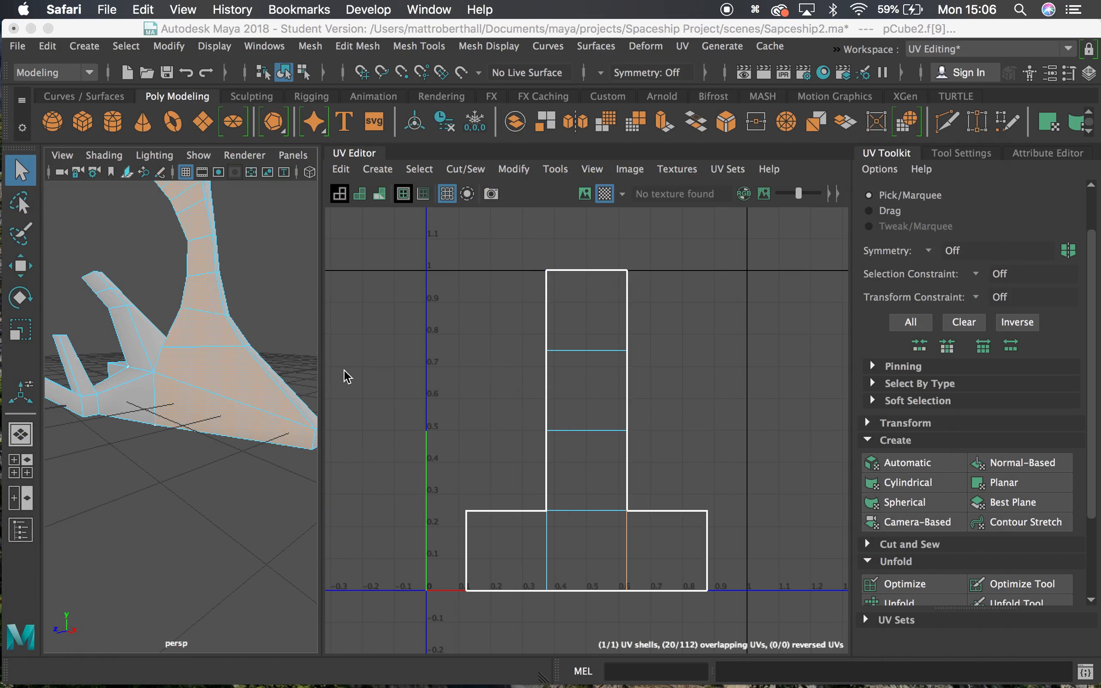
Choose the UV Editing workspace and leave only the Create projections expanded in the UV Toolkit, with Unfold collapsed.
click(1069, 49)
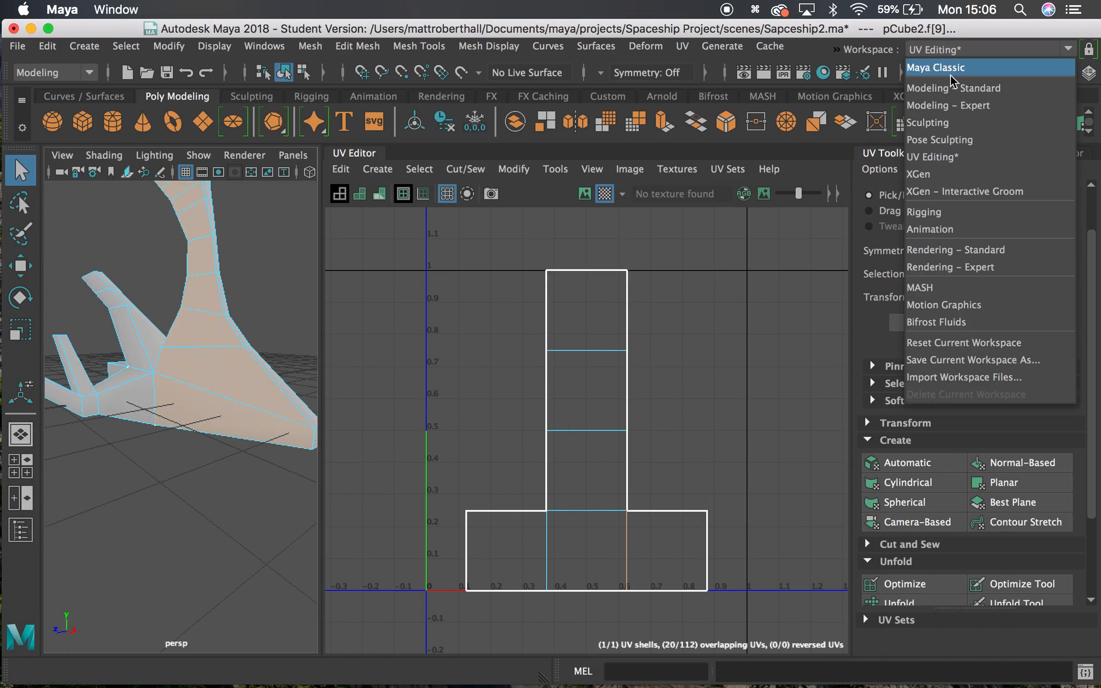
click(930, 156)
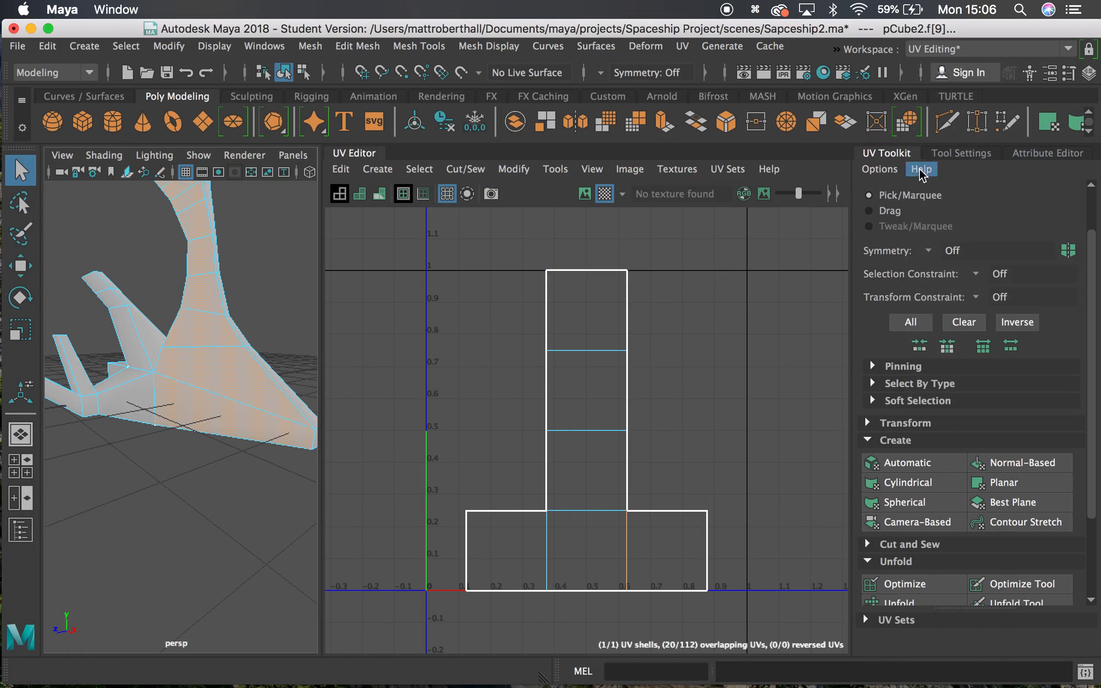
click(869, 440)
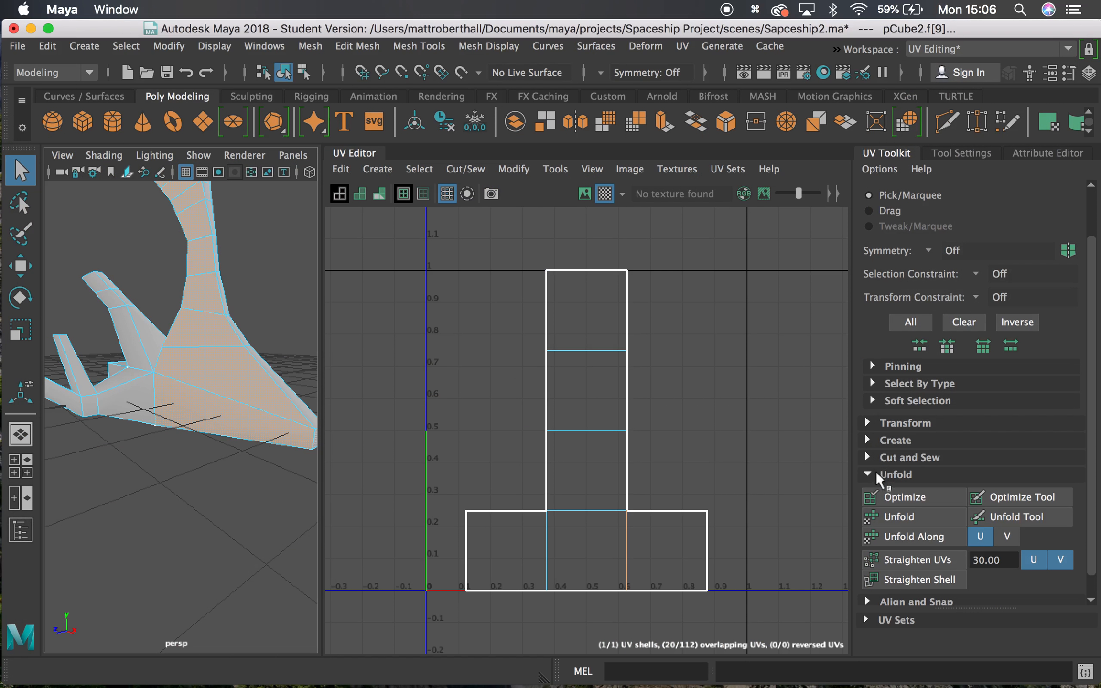
click(869, 471)
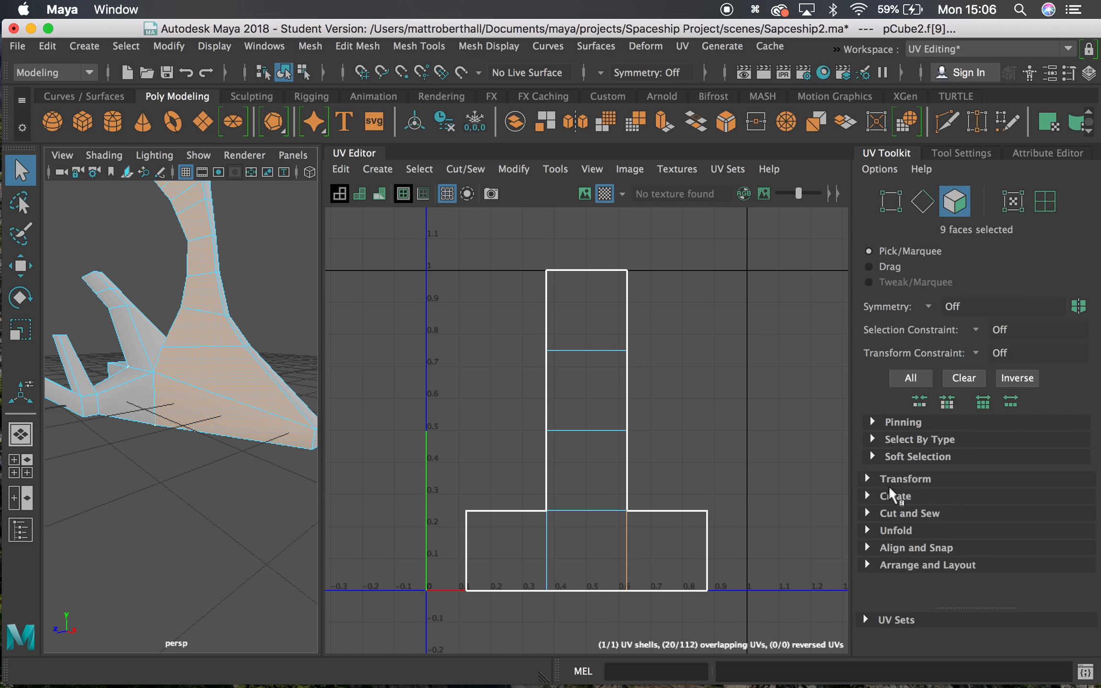
click(866, 496)
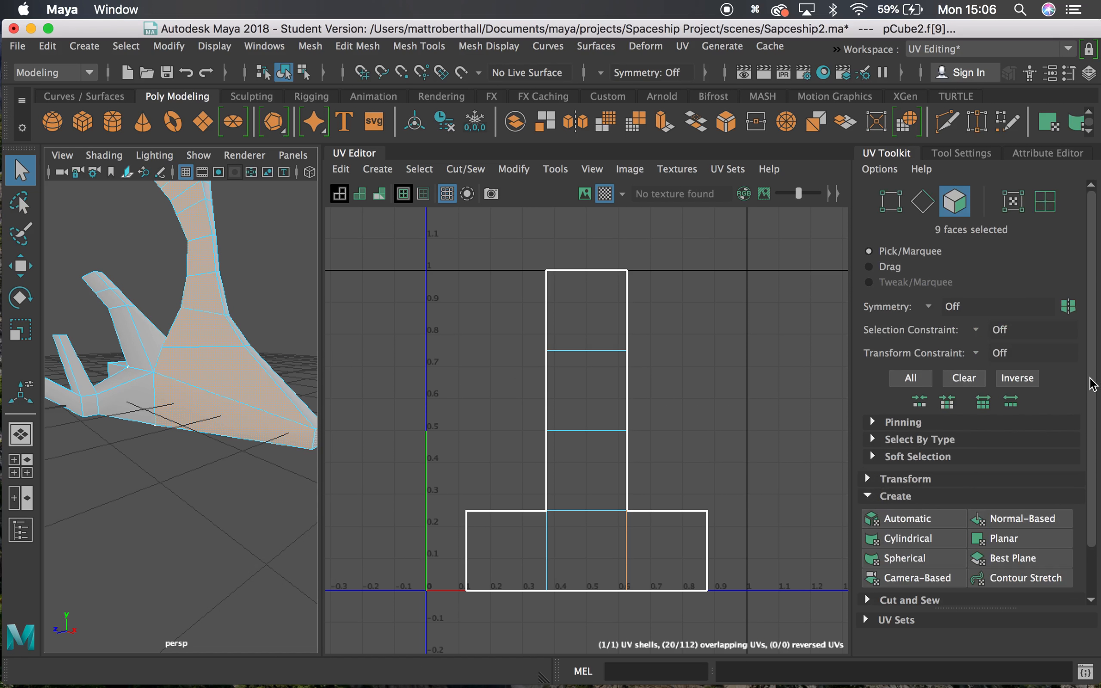
Apply a Planar projection to the selected side faces and move the new UV shell to about U -0.9, V 1.5.
scroll(1090, 384, down, 3)
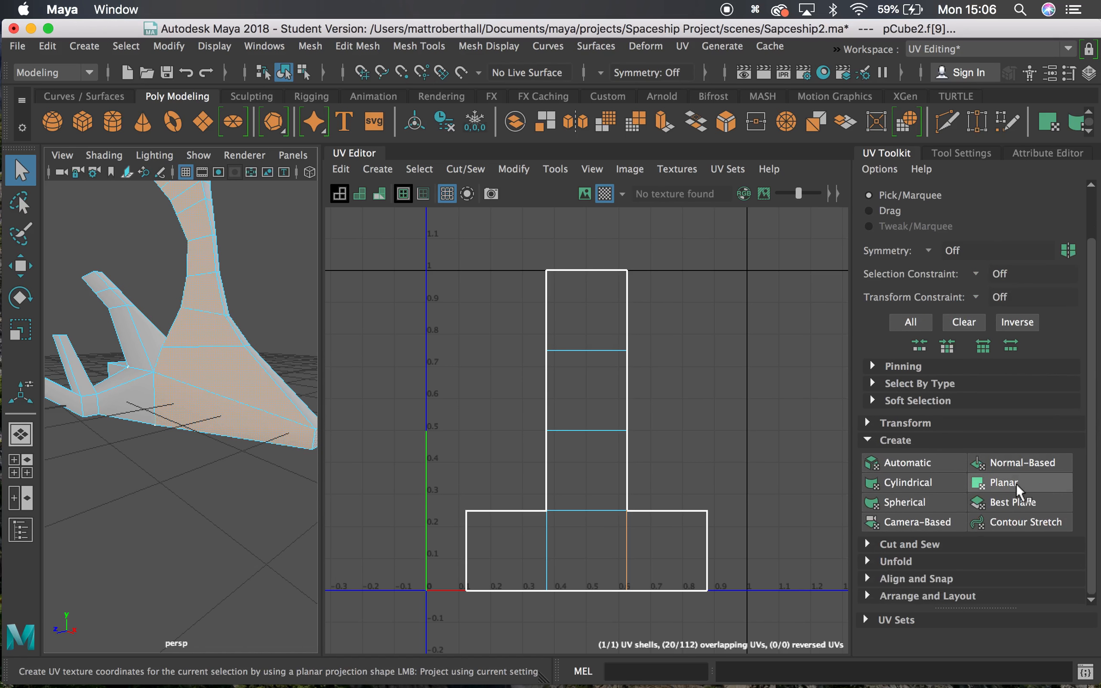
click(1016, 483)
alt+right_drag(608, 466, 296, 354)
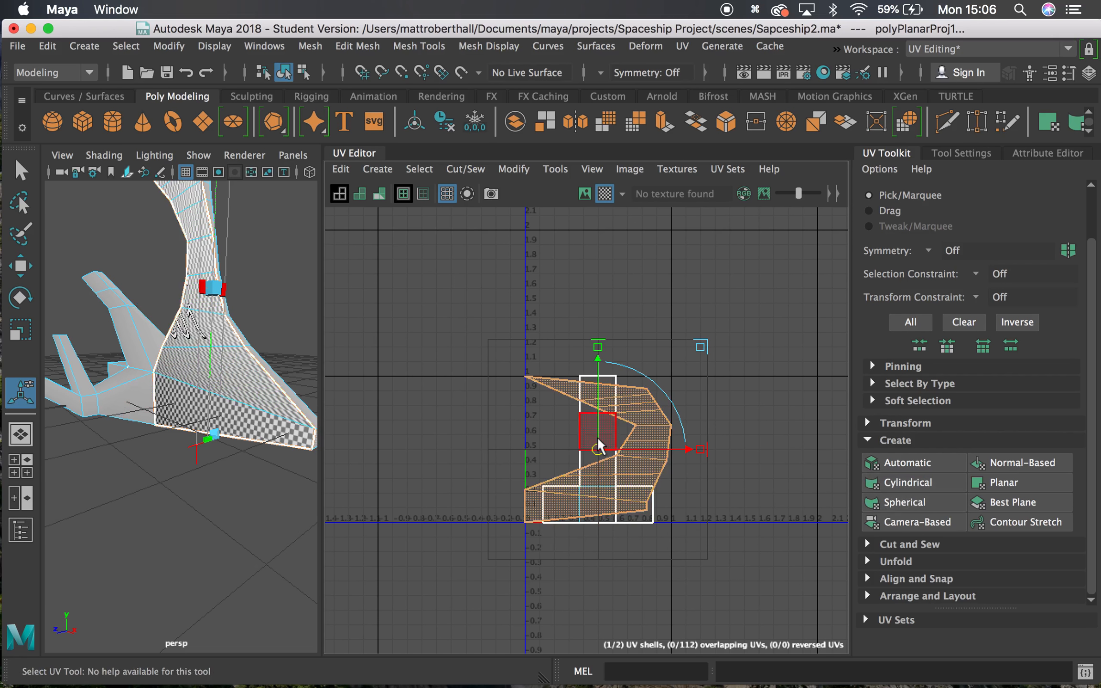
drag(598, 452, 389, 301)
alt+middle_drag(422, 351, 536, 423)
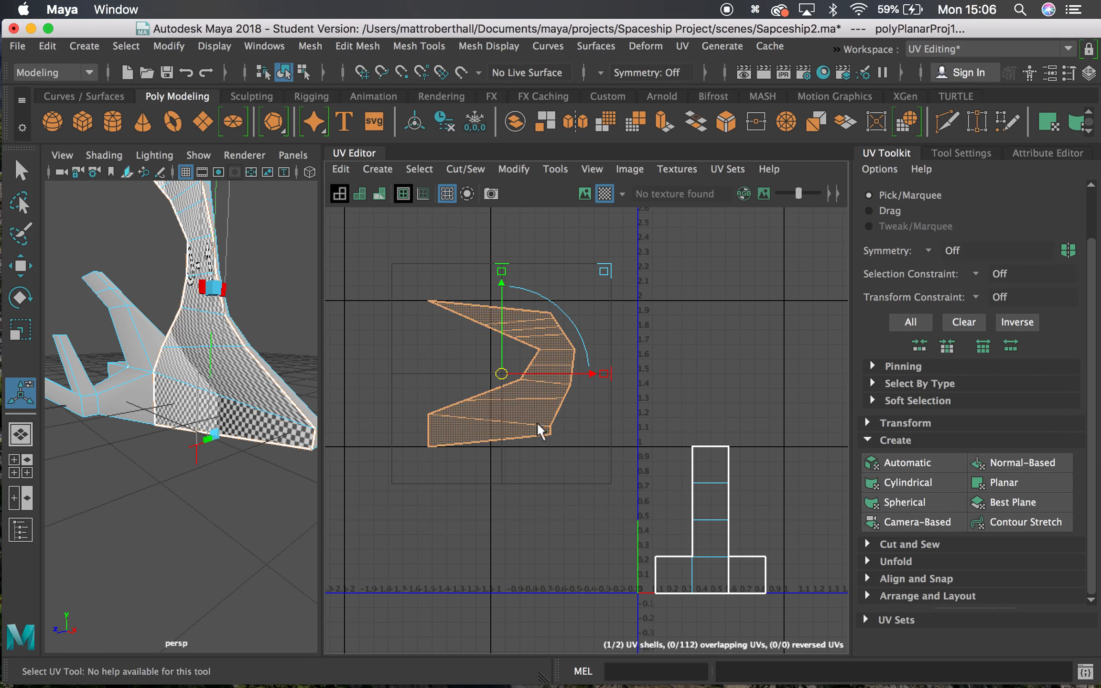
Toggle the checker map and the UV Editor's texture image to compare the displays, ending with checkers on and the image hidden.
click(601, 196)
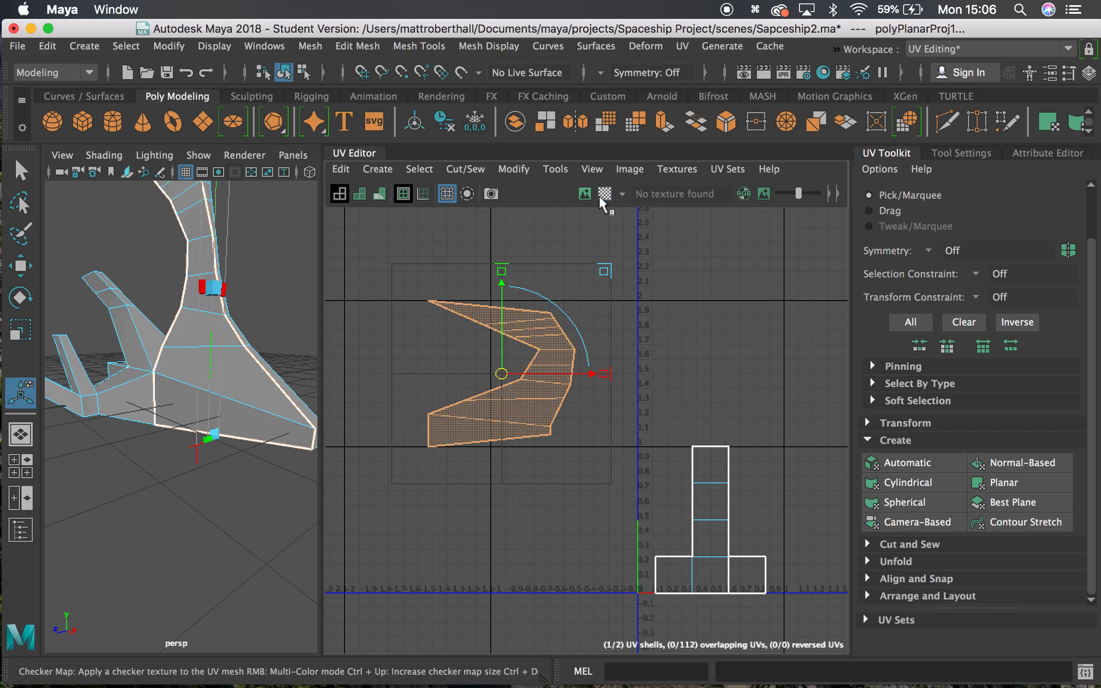
click(600, 195)
click(584, 196)
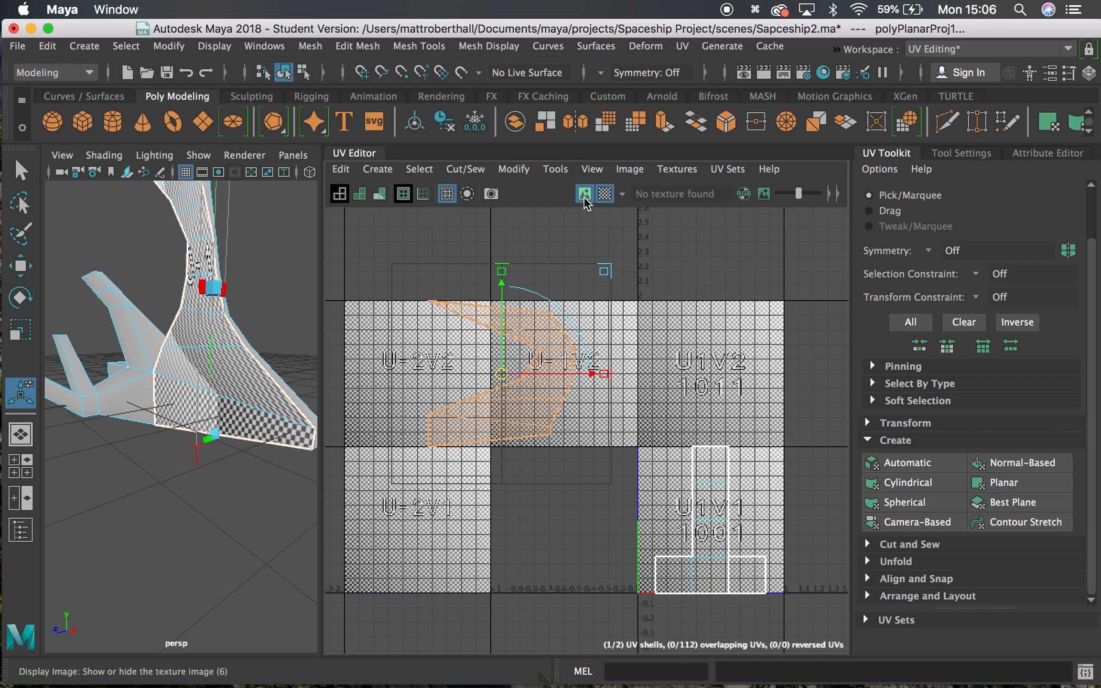
click(587, 200)
click(586, 199)
click(587, 199)
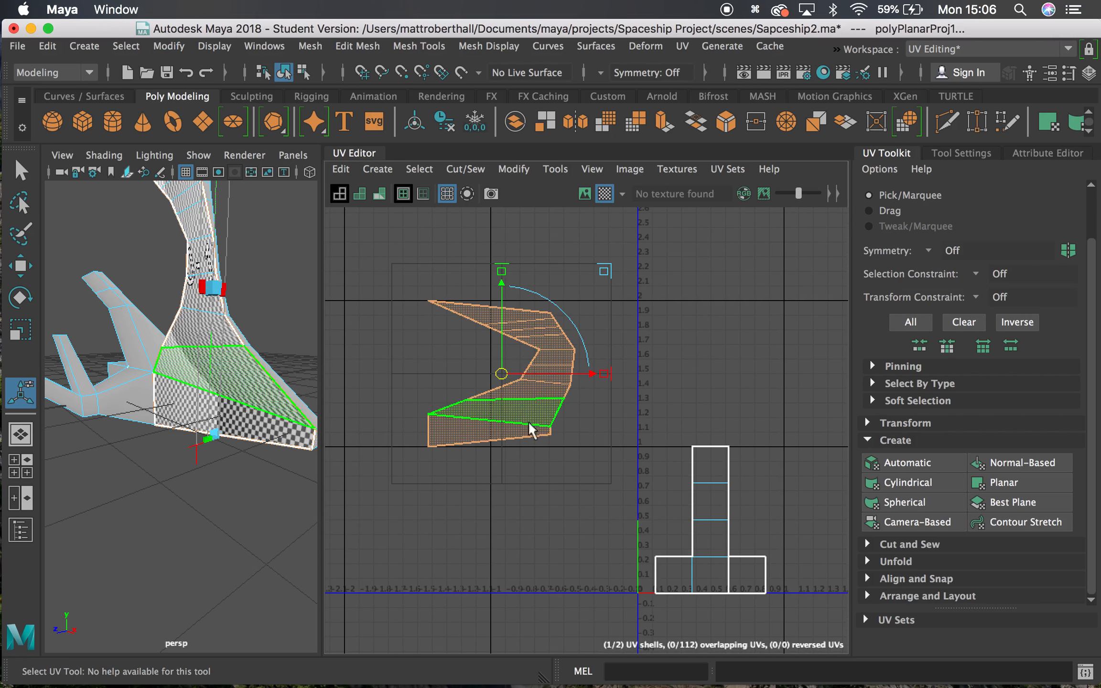
Examine how the checker pattern lies across the projected side faces from the base up the tall fin.
alt+right_drag(207, 328, 304, 387)
alt+middle_drag(243, 355, 218, 349)
alt+drag(199, 355, 282, 347)
alt+middle_drag(206, 328, 199, 429)
alt+middle_drag(212, 296, 204, 442)
alt+right_drag(205, 442, 156, 388)
alt+drag(156, 388, 155, 379)
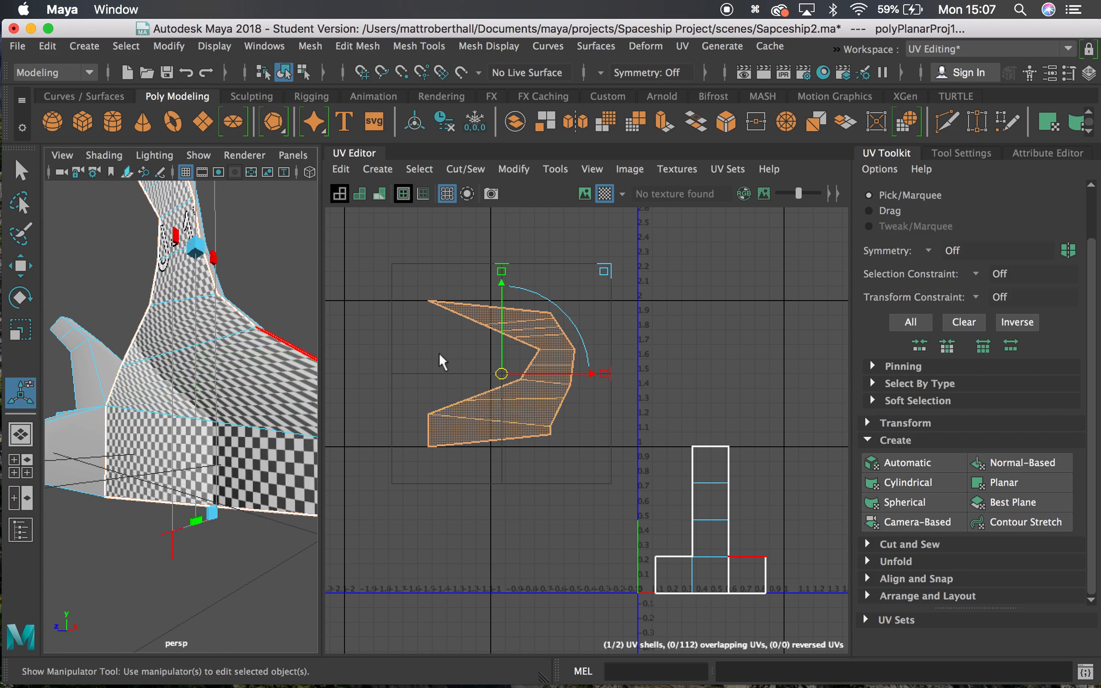
Unfold the projected side shell, fixing the non-manifold geometry, and move it to about U -1.4, V 1.5.
click(875, 563)
scroll(951, 480, down, 4)
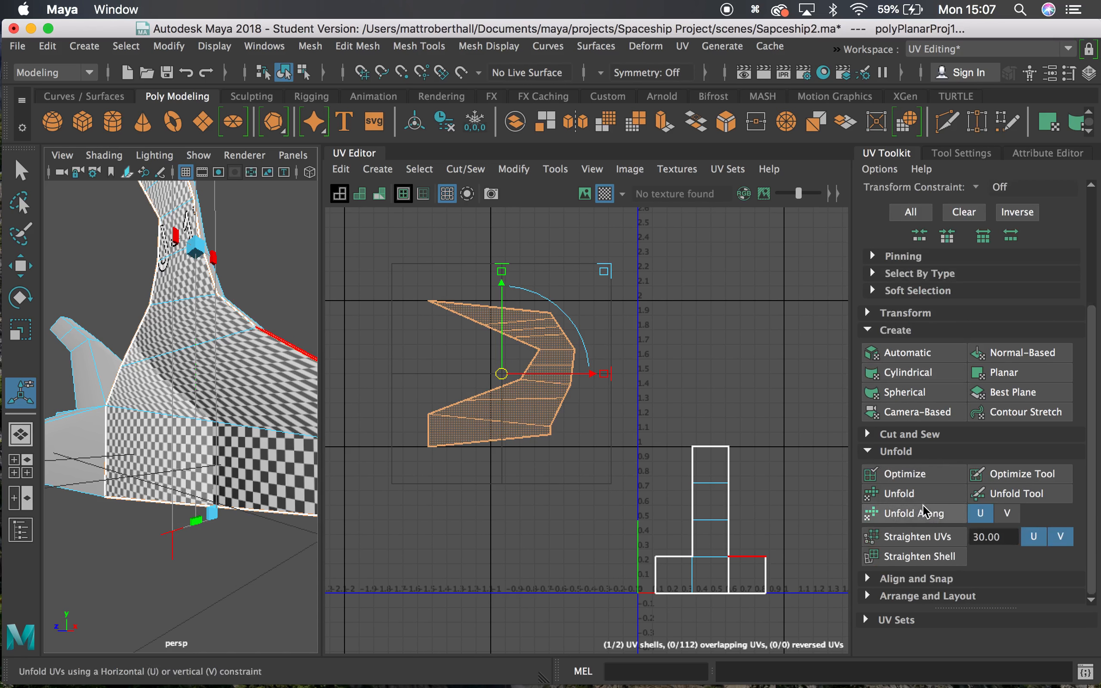
click(910, 501)
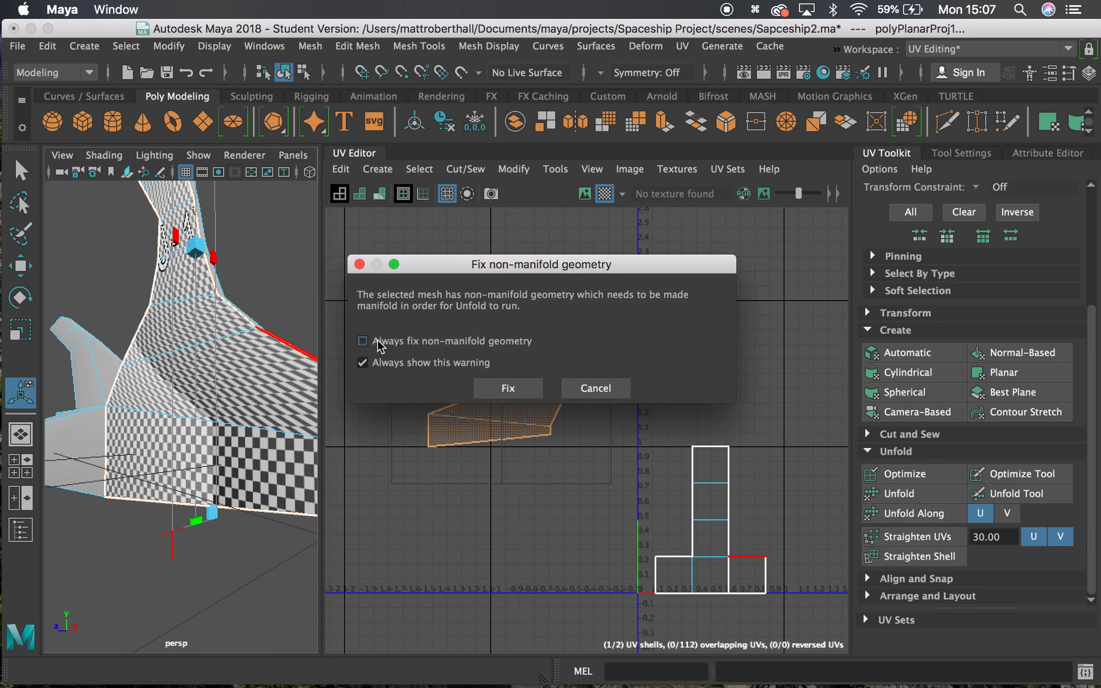
click(508, 388)
alt+drag(200, 285, 258, 418)
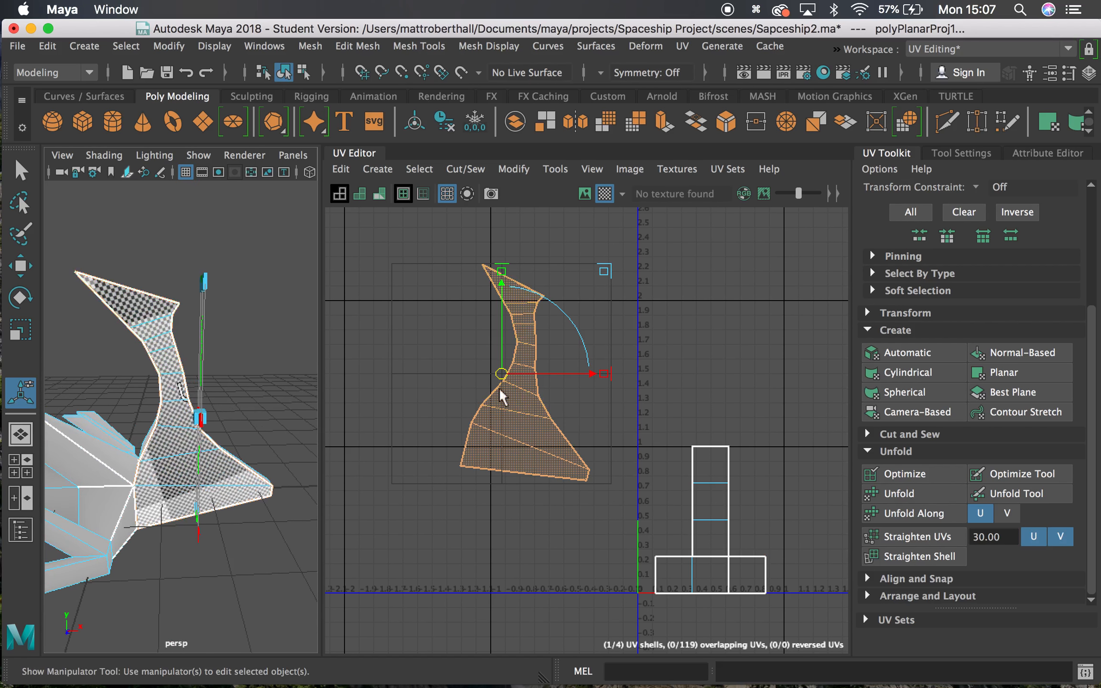
drag(501, 372, 436, 372)
Select all the side faces on the opposite side of the tall fin, from its base to its tip.
alt+right_drag(129, 385, 203, 442)
alt+middle_drag(203, 442, 205, 381)
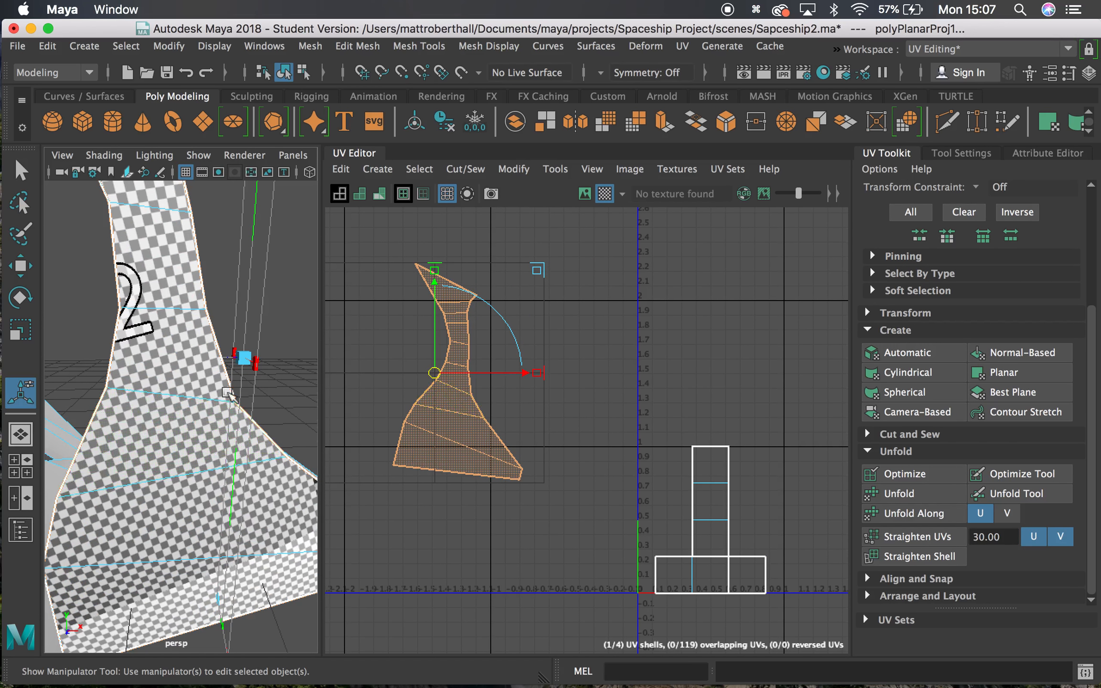
alt+drag(191, 396, 20, 393)
alt+right_drag(215, 517, 195, 454)
alt+middle_drag(195, 454, 198, 431)
mouse_move(215, 440)
alt+mouse_down()
mouse_move(194, 415)
mouse_move(176, 421)
mouse_move(232, 347)
mouse_move(234, 215)
alt+mouse_up()
click(209, 455)
shift+click(220, 400)
shift+click(234, 214)
alt+middle_drag(234, 219, 194, 336)
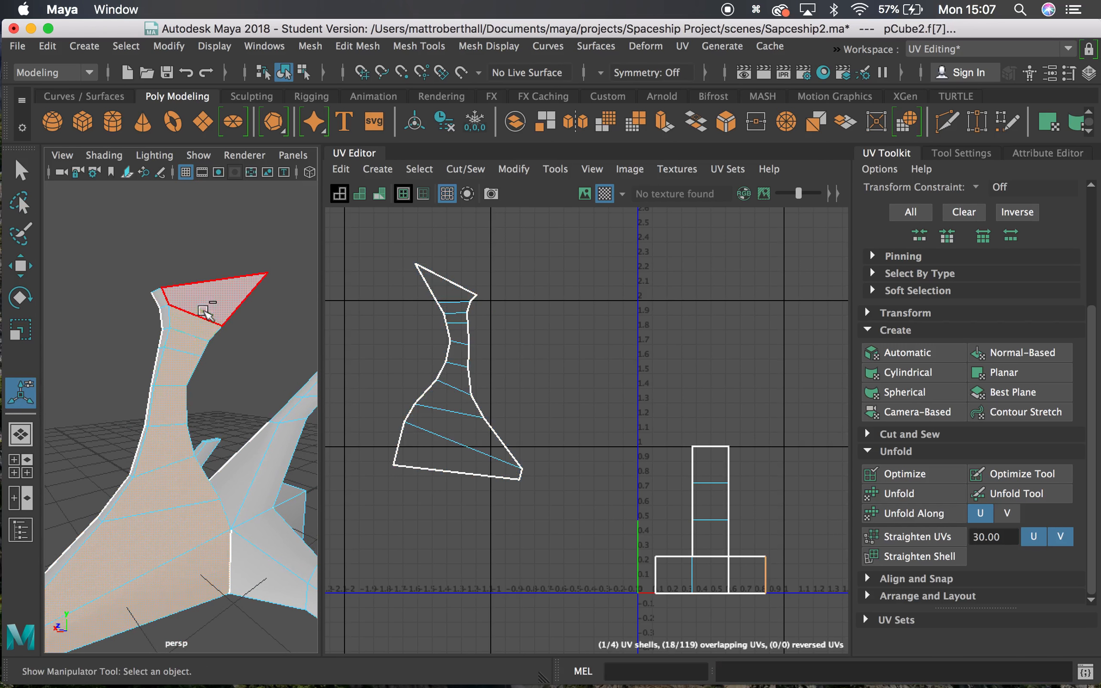
shift+click(203, 315)
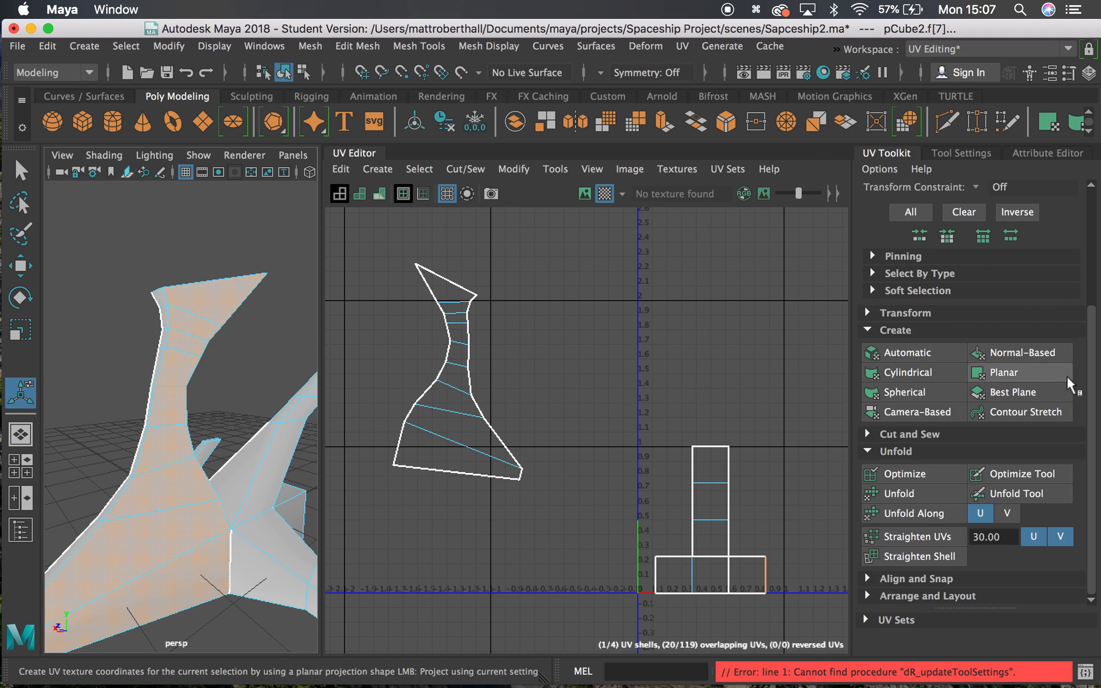
Apply a Planar projection to the opposite side faces, move the shell to about U -0.3, V 2.0, and unfold it along U.
click(1012, 369)
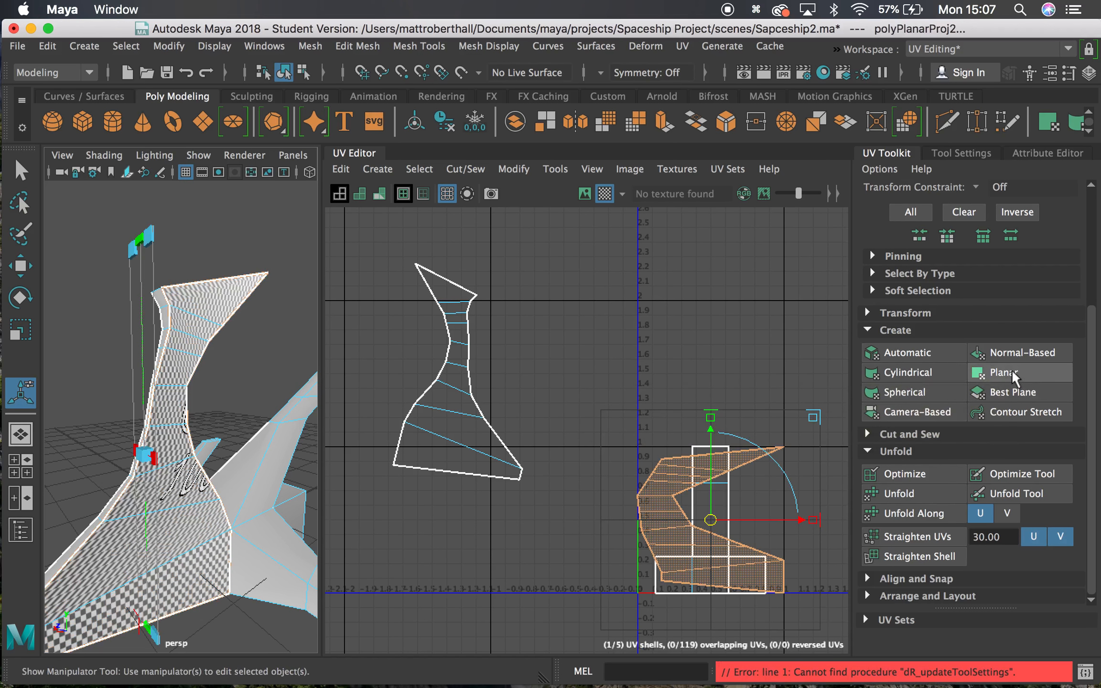
drag(711, 522, 595, 307)
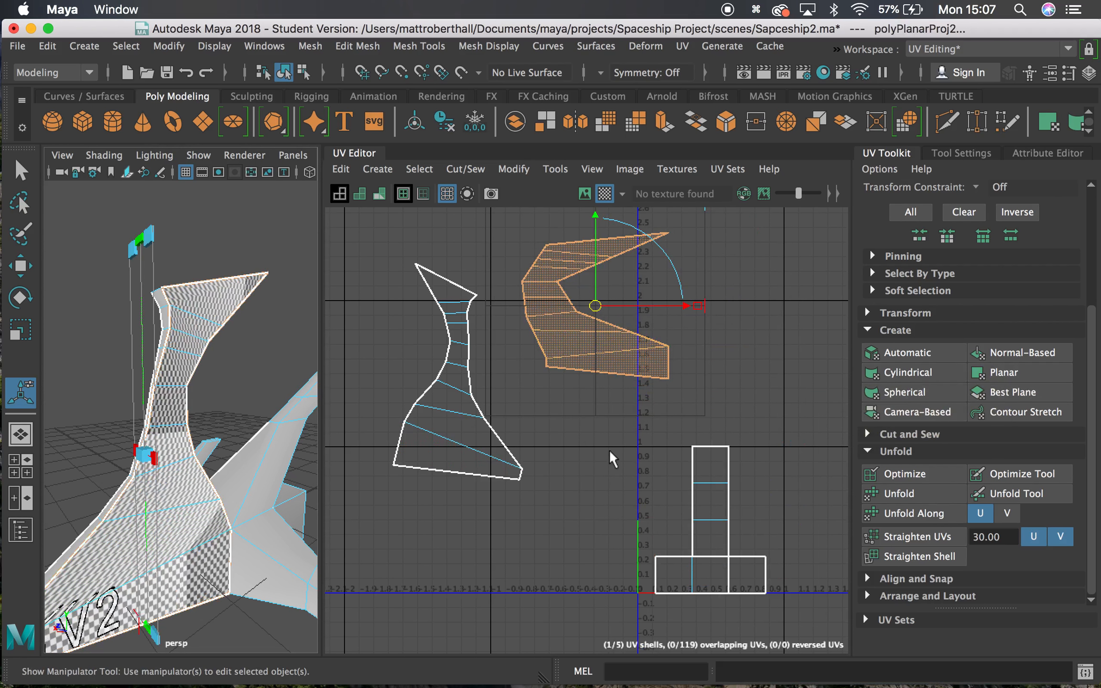
click(910, 515)
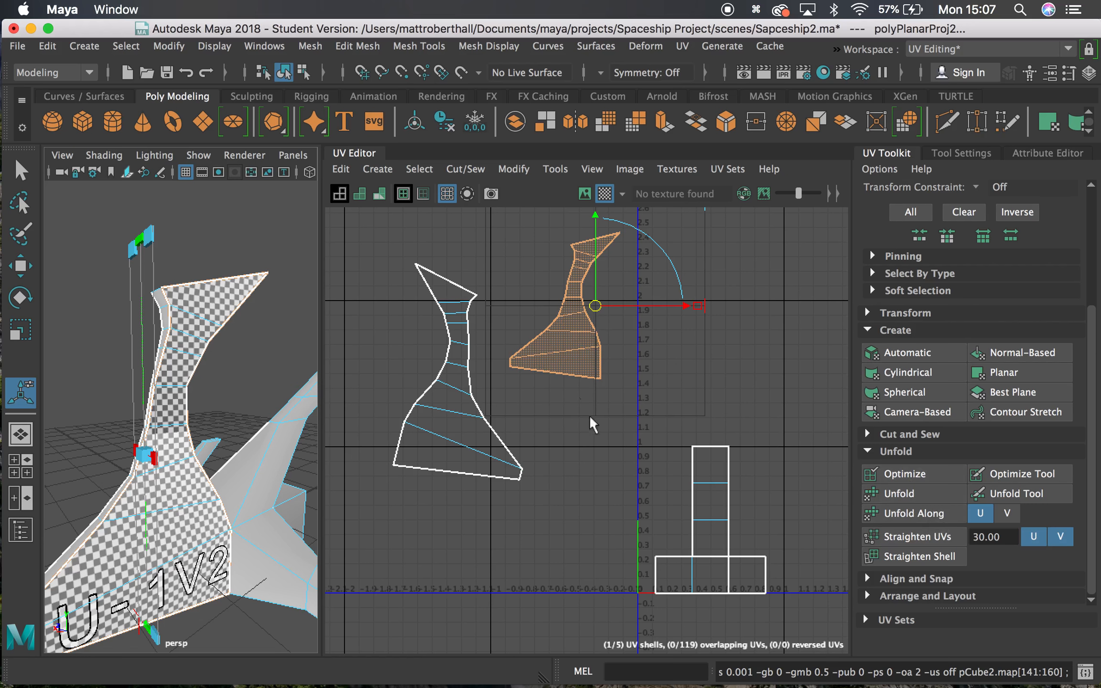
Select the nose's end face and the narrow strip of faces running up the fin's edge, and apply a Planar projection.
alt+drag(215, 425, 192, 421)
alt+right_drag(191, 421, 226, 458)
alt+drag(146, 442, 187, 437)
alt+right_drag(186, 437, 108, 435)
alt+middle_drag(108, 435, 155, 312)
alt+drag(155, 312, 171, 402)
click(157, 538)
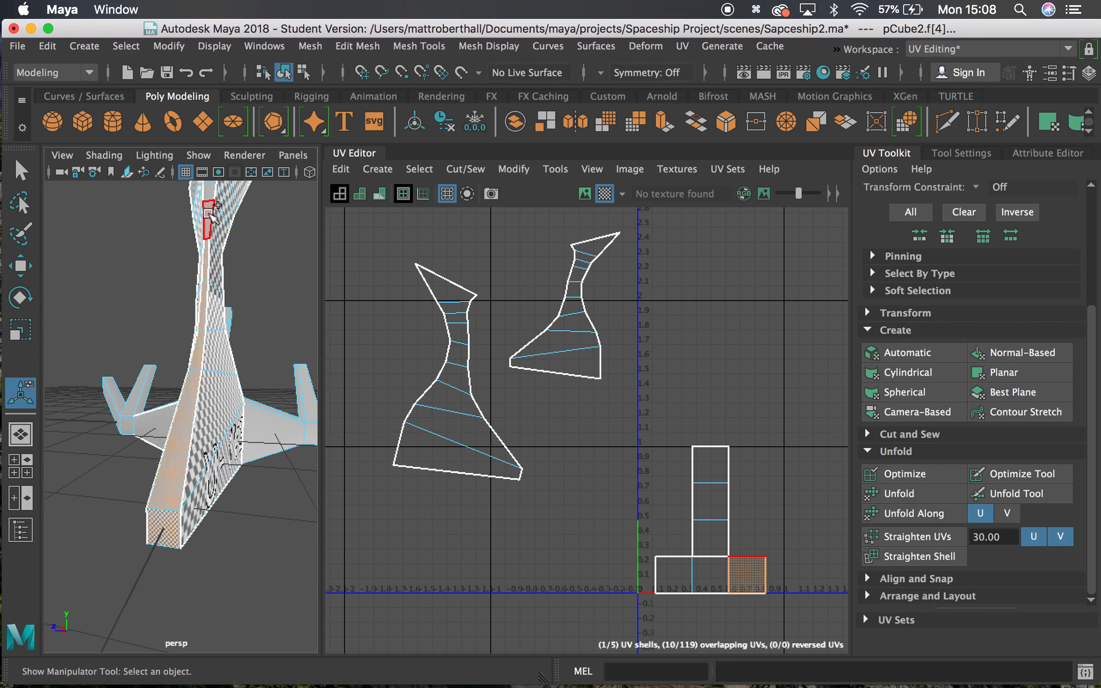
alt+middle_drag(215, 225, 223, 349)
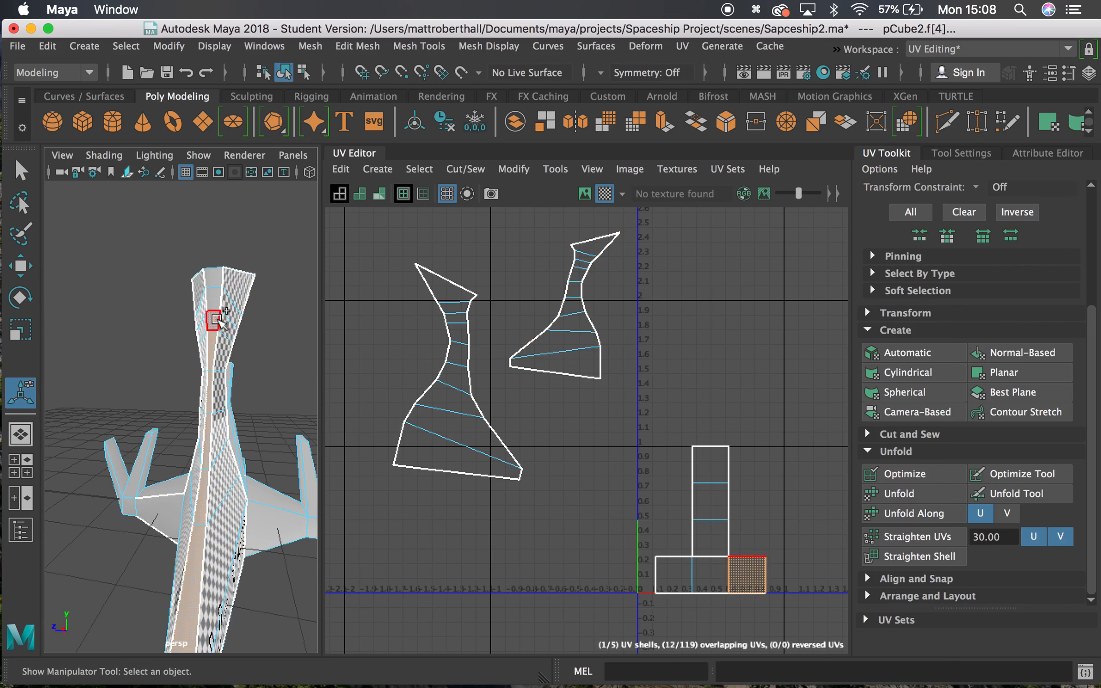
alt+drag(234, 402, 183, 413)
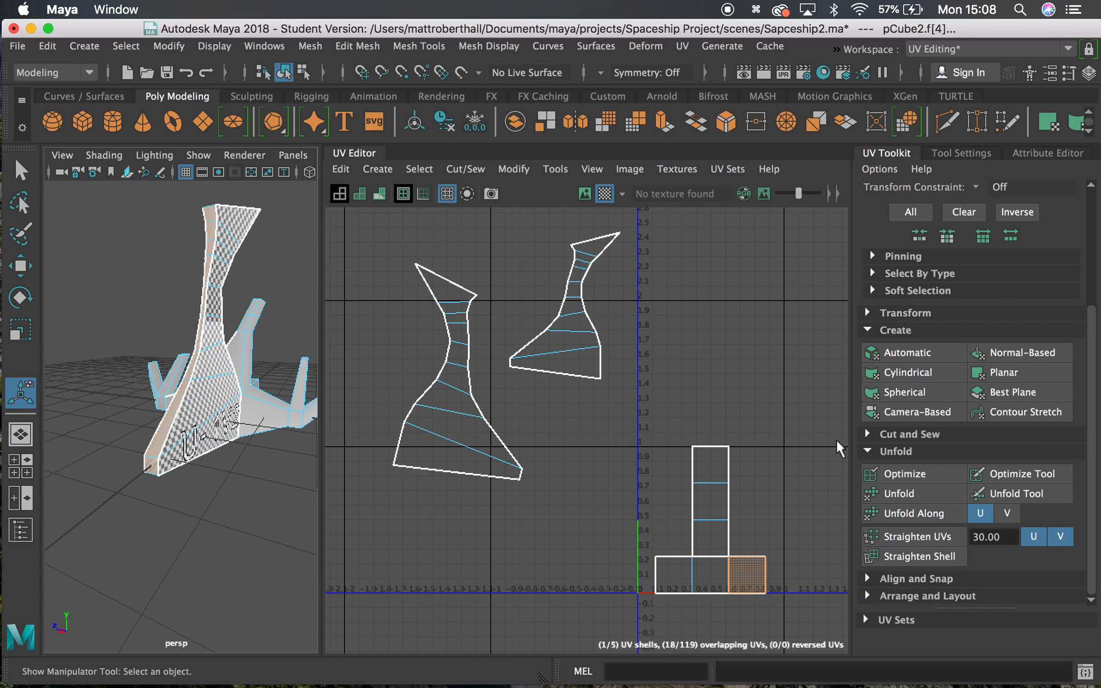
click(1027, 372)
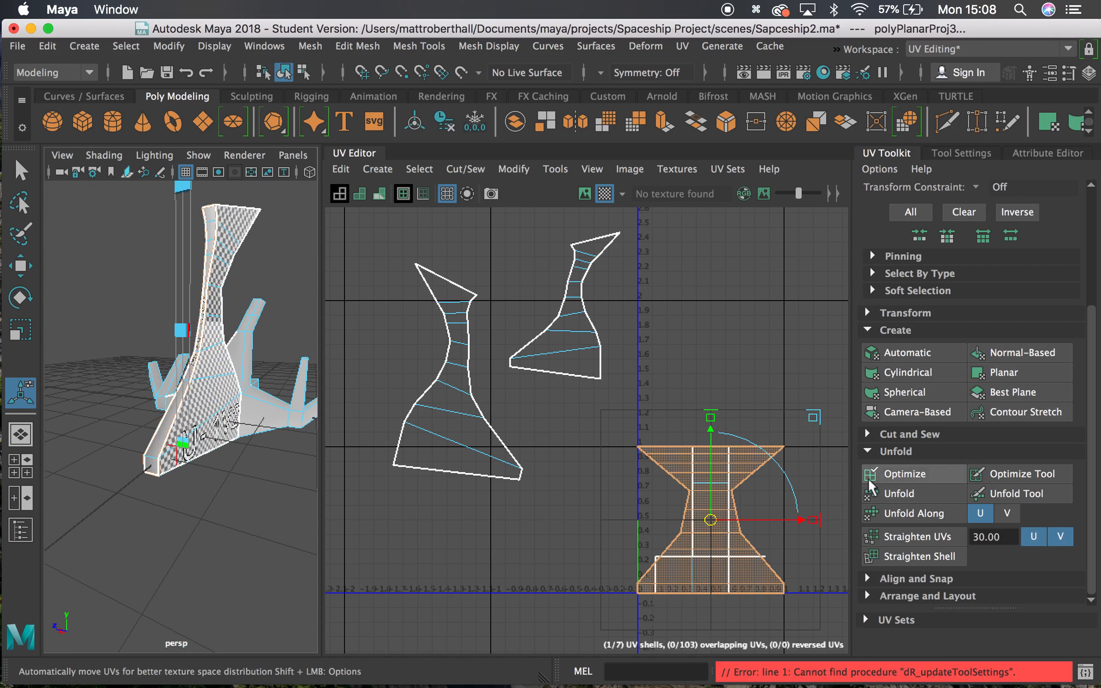
click(900, 493)
alt+right_drag(592, 490, 497, 446)
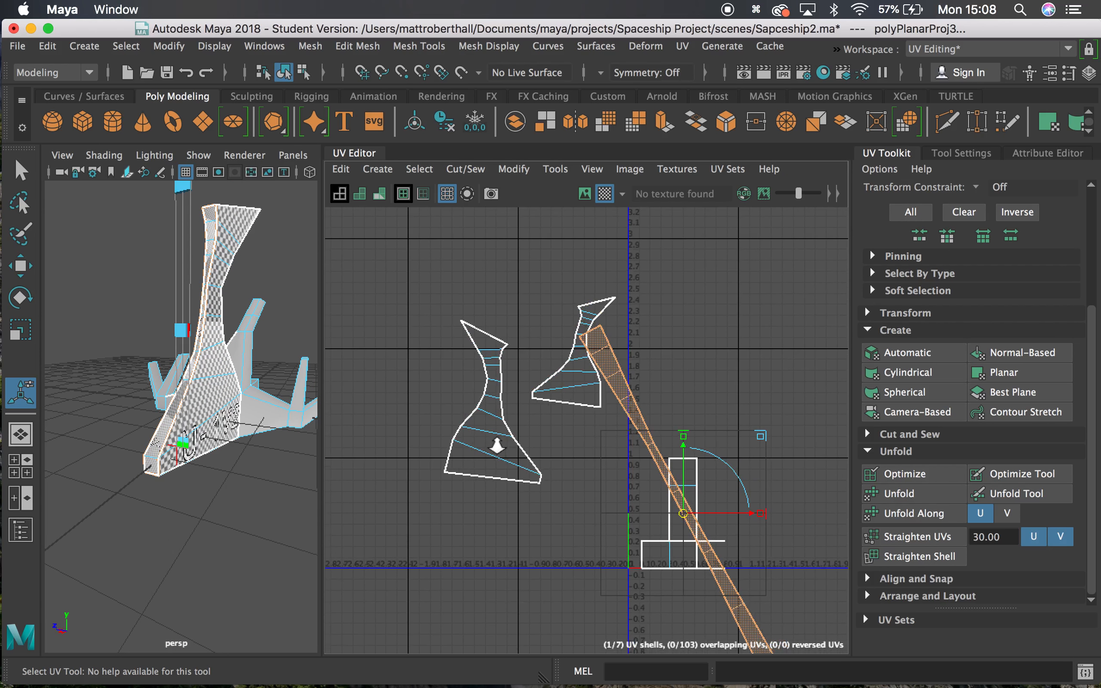
key(z)
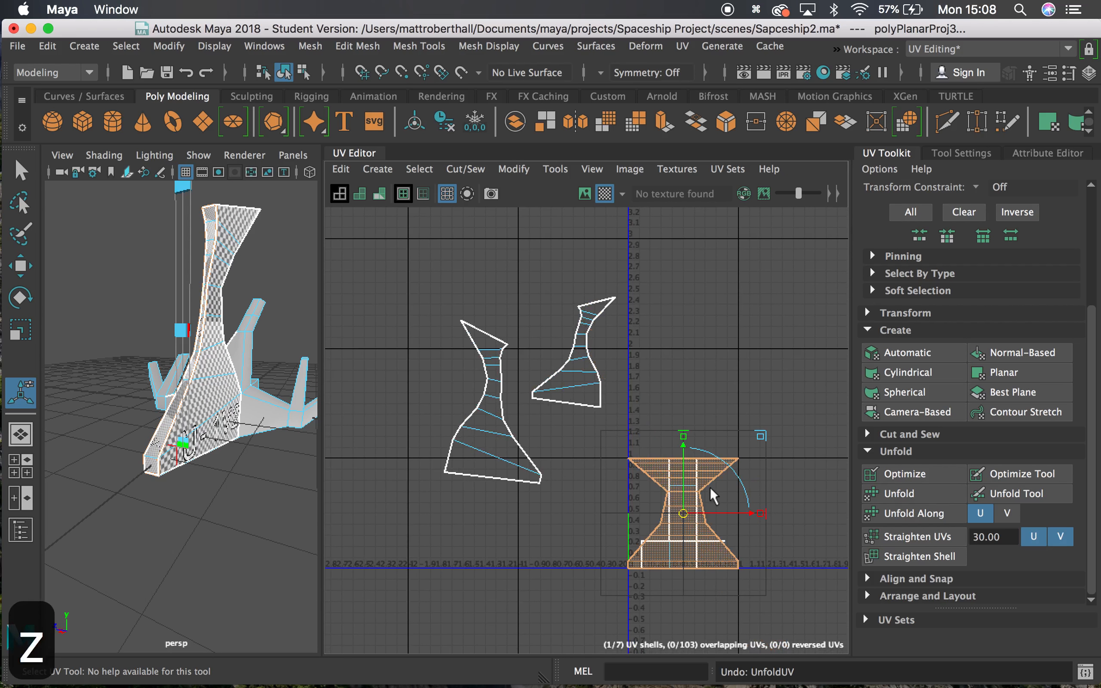
Unfold the strip's shell along U and move it to about U 0.55, V 2.0.
click(914, 513)
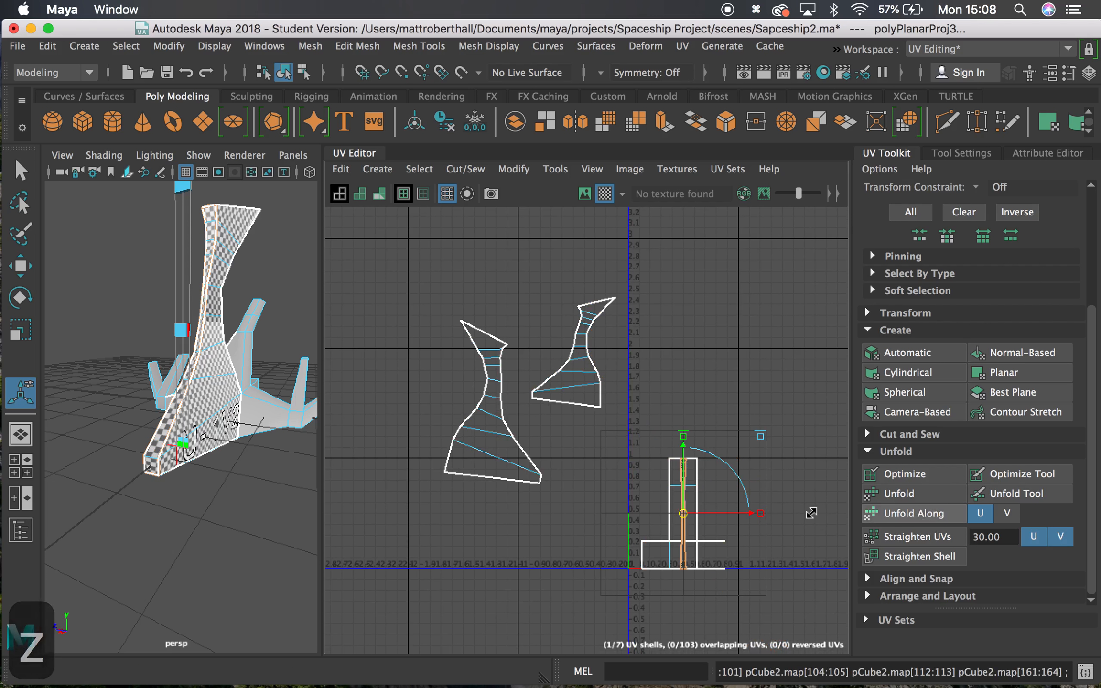
drag(684, 519, 690, 352)
click(906, 513)
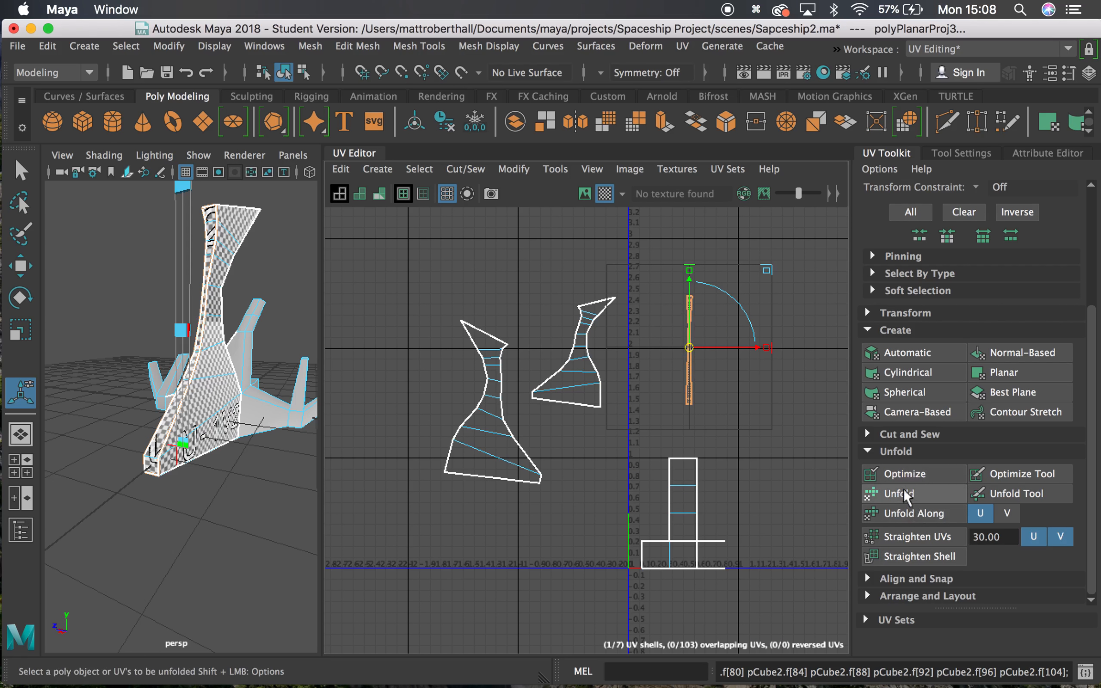
Select the underside faces of the nose, the central body, both inner wings and the rear block.
alt+drag(313, 286, 232, 325)
alt+drag(226, 496, 222, 368)
click(216, 399)
shift+click(174, 468)
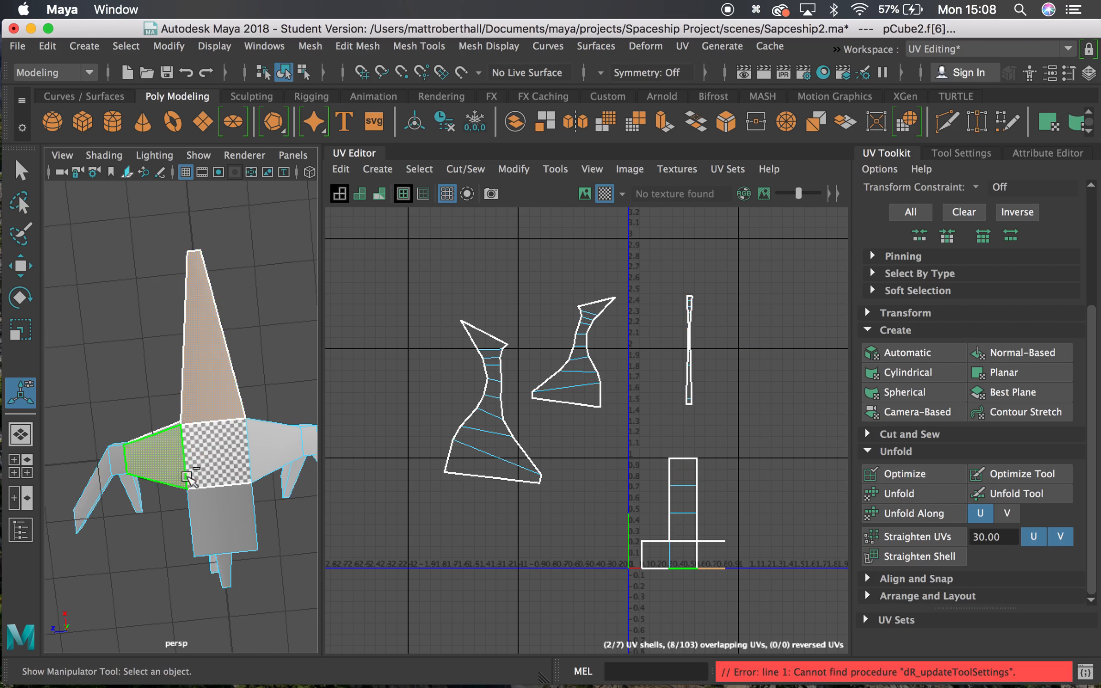
shift+click(229, 466)
shift+click(270, 459)
shift+click(245, 501)
Add the underside faces of the wings' outer segments to the selection.
alt+drag(245, 501, 116, 374)
shift+click(241, 333)
alt+middle_drag(116, 374, 279, 396)
shift+click(191, 345)
shift+click(178, 348)
alt+drag(179, 349, 293, 475)
alt+middle_drag(265, 392, 108, 371)
alt+right_drag(200, 365, 134, 347)
alt+drag(146, 348, 268, 442)
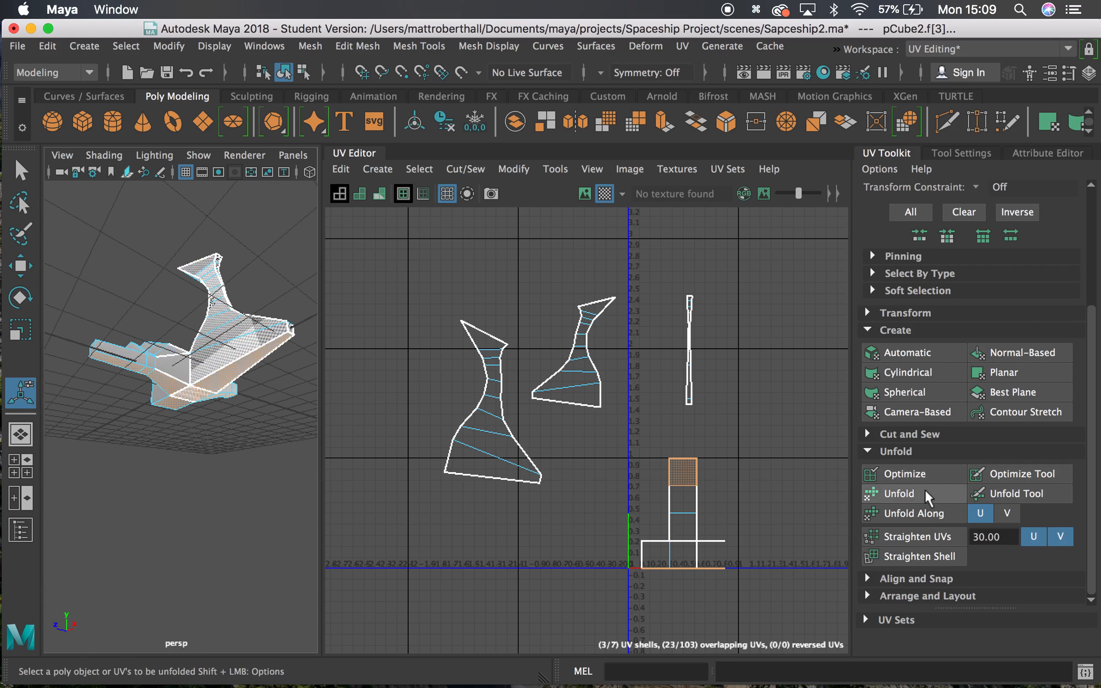
Apply a Planar projection to the underside faces, unfold the shell into a flat ship outline, and move it to about U 1.4, V 2.1.
click(1001, 373)
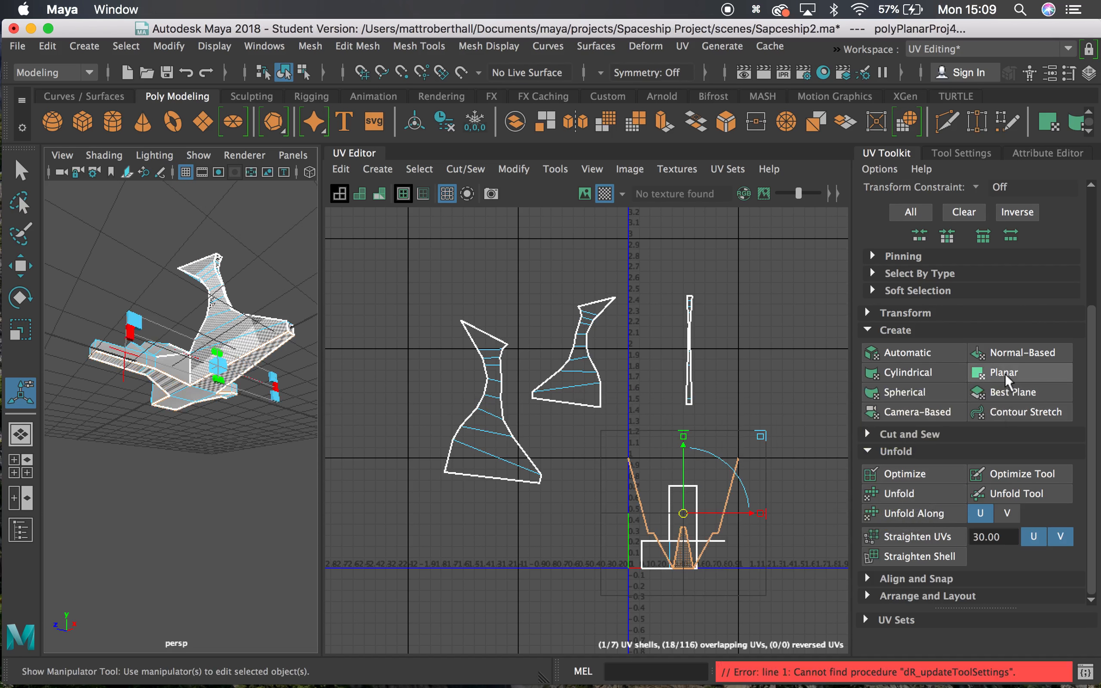
click(898, 493)
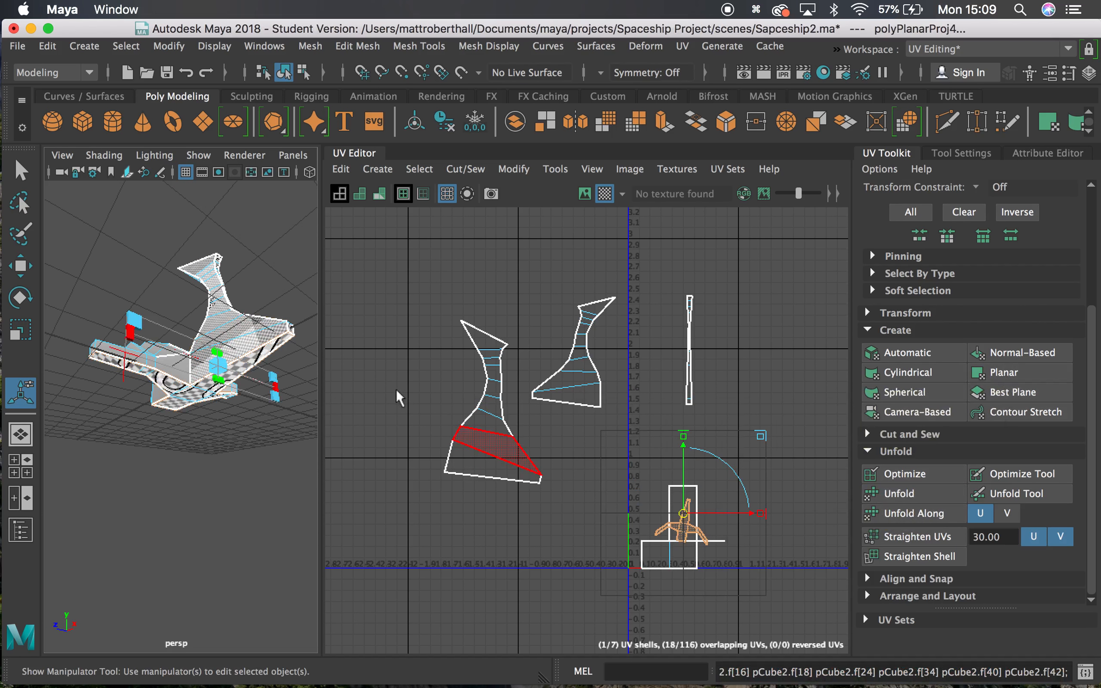
key(z)
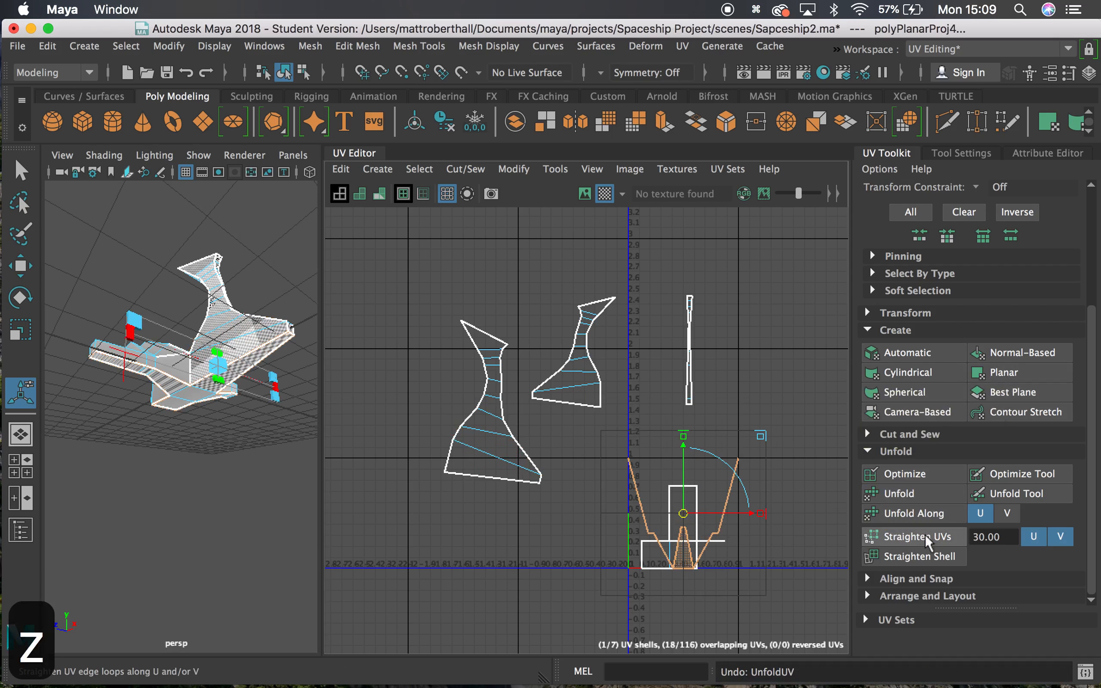
click(898, 493)
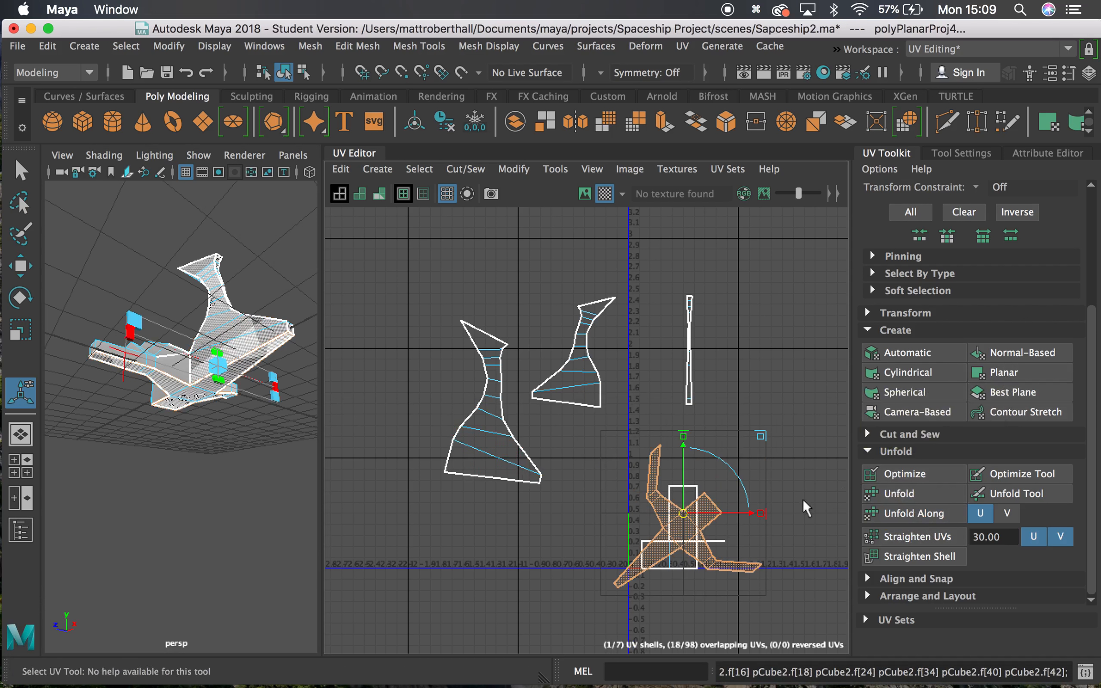
drag(684, 519, 779, 346)
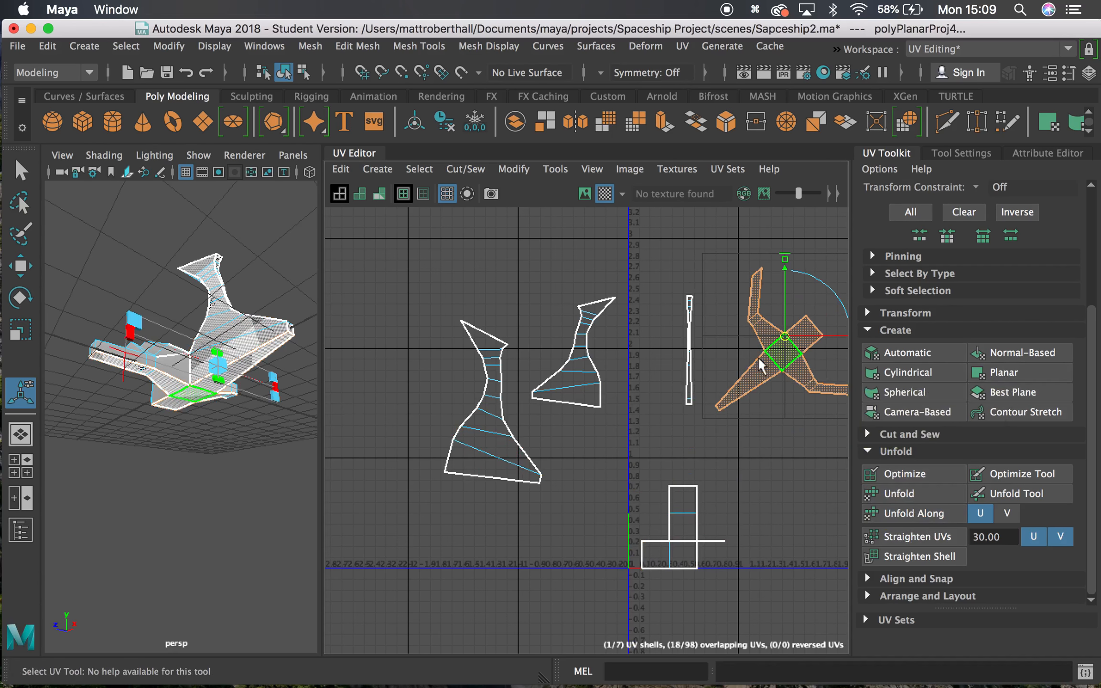
Select the row of side faces along one wing, from the body out to its end.
alt+drag(119, 432, 121, 330)
alt+right_drag(121, 330, 194, 440)
alt+middle_drag(194, 440, 180, 396)
alt+drag(179, 396, 205, 430)
click(144, 401)
shift+click(170, 407)
alt+drag(170, 406, 196, 457)
alt+drag(221, 404, 197, 385)
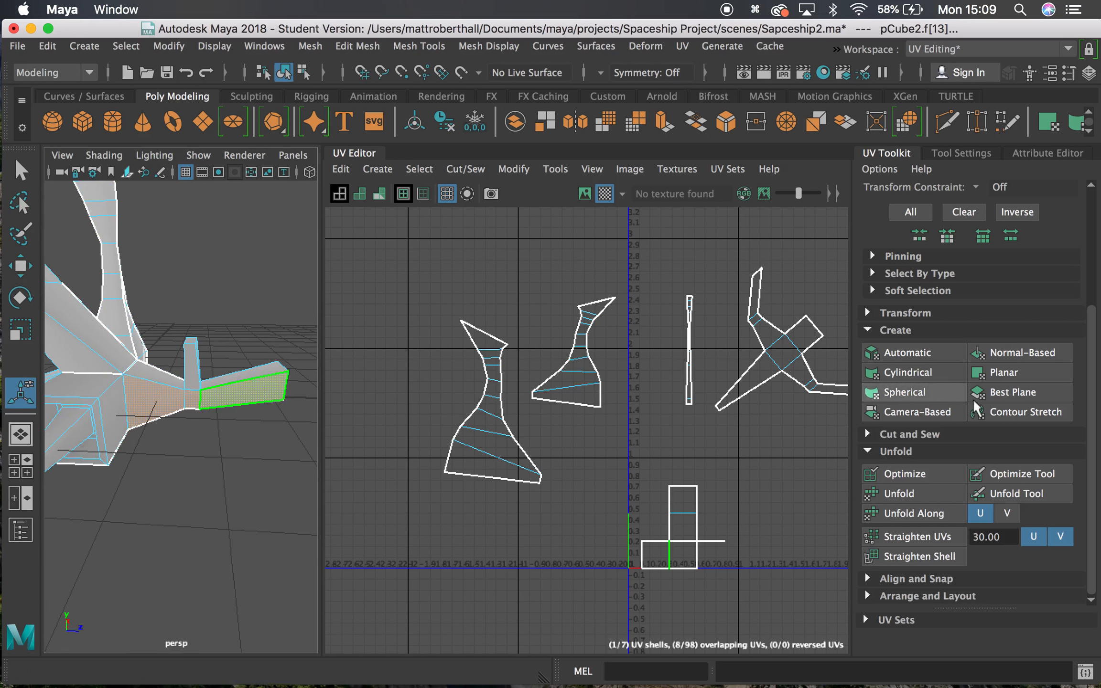
Apply a Planar projection to the wing's side faces and unfold the resulting shell.
click(1001, 372)
mouse_move(141, 418)
alt+mouse_down()
mouse_move(60, 400)
mouse_move(80, 390)
mouse_move(148, 399)
alt+mouse_up()
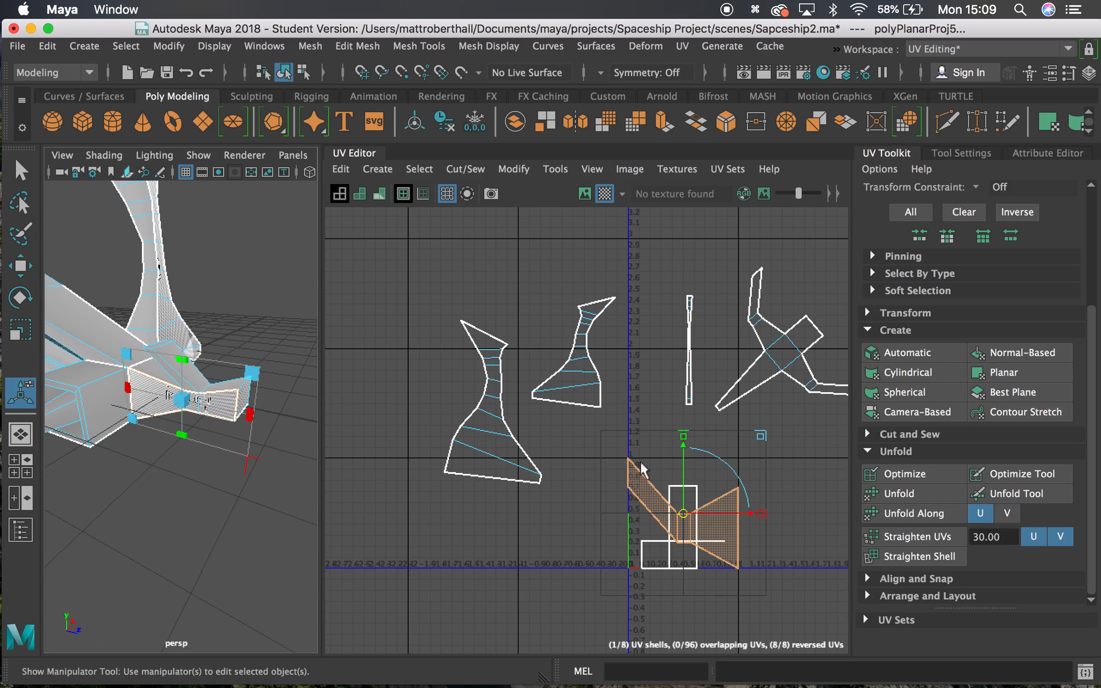
click(909, 493)
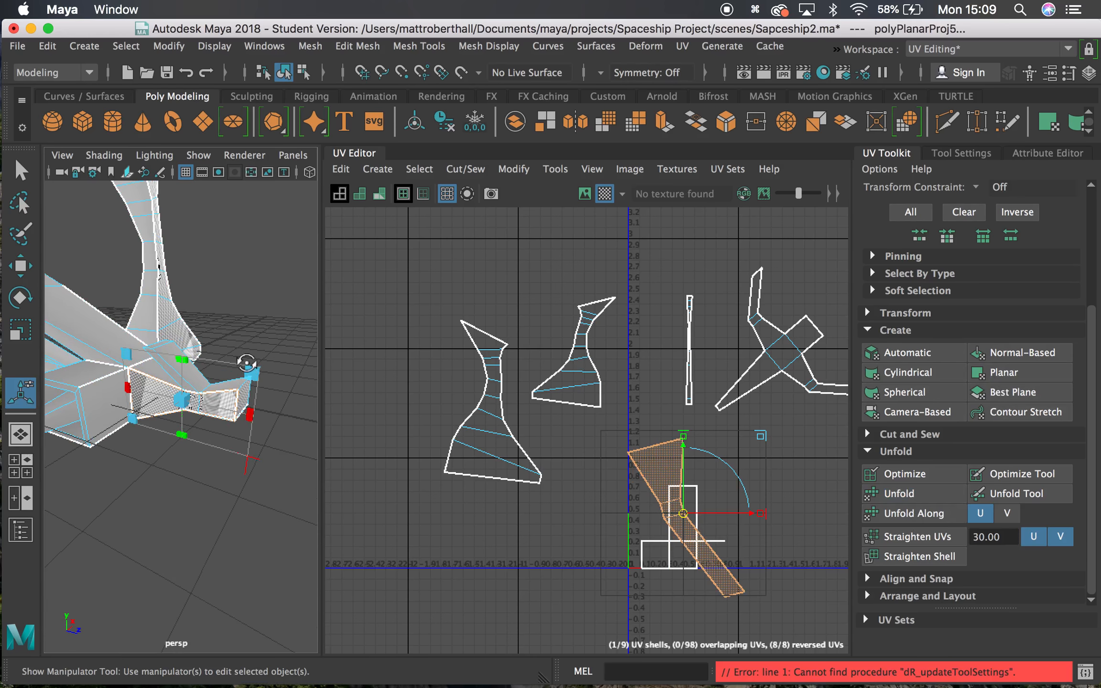
Select only the end face of the wing and apply a Planar projection to it.
alt+drag(246, 363, 192, 383)
key(q)
click(184, 385)
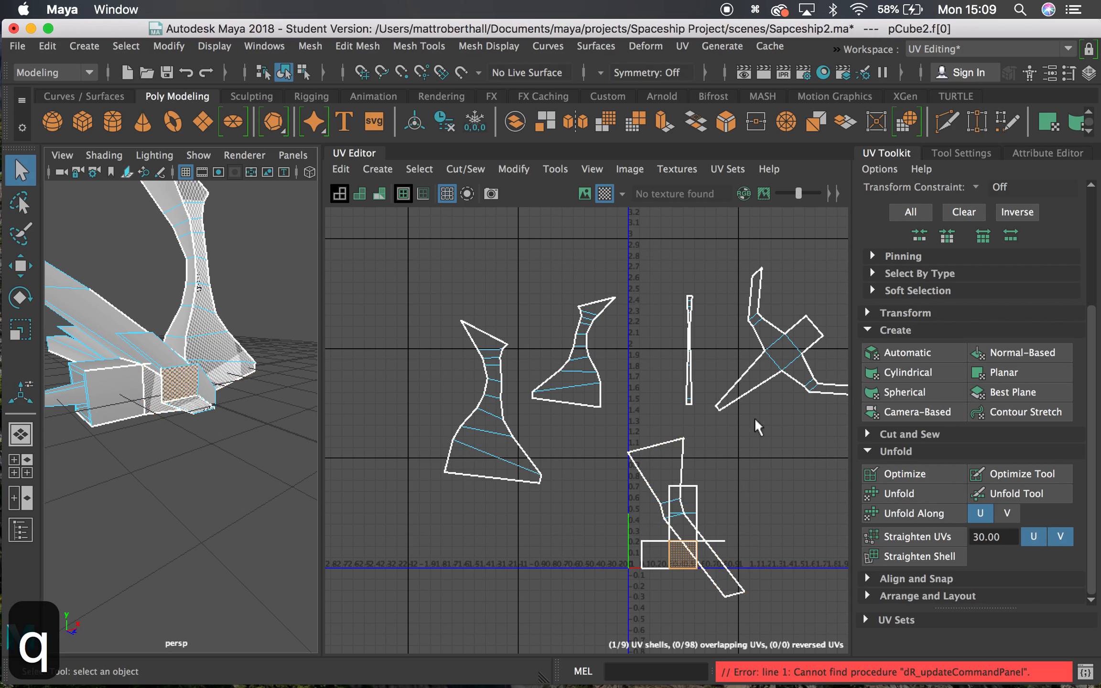
click(1004, 372)
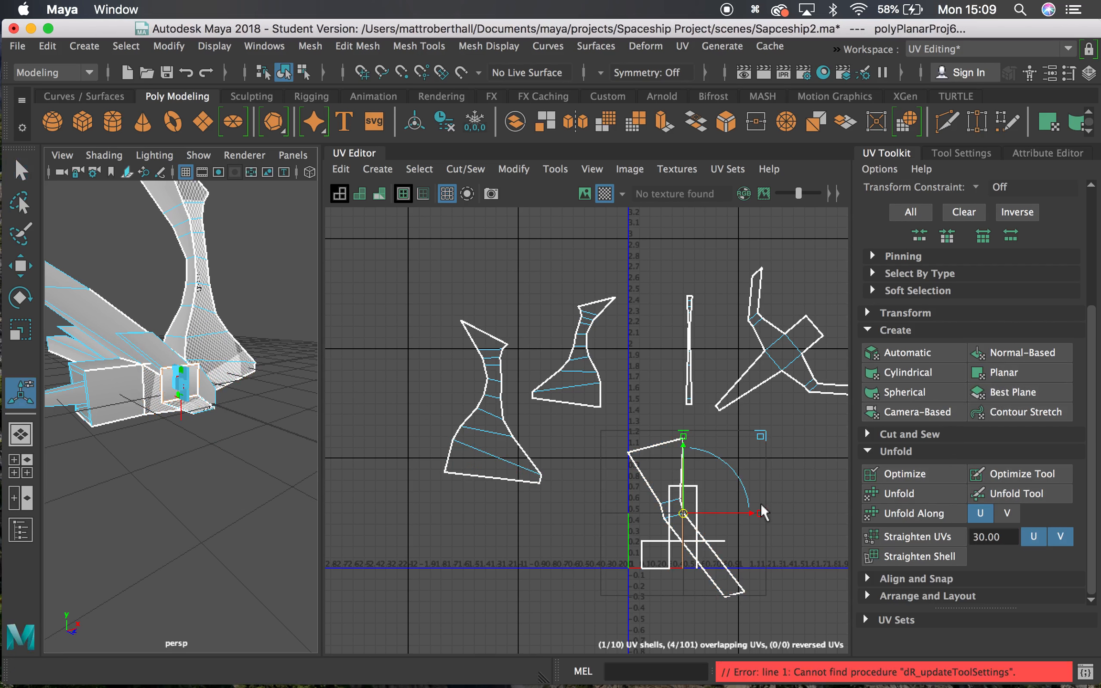
click(899, 494)
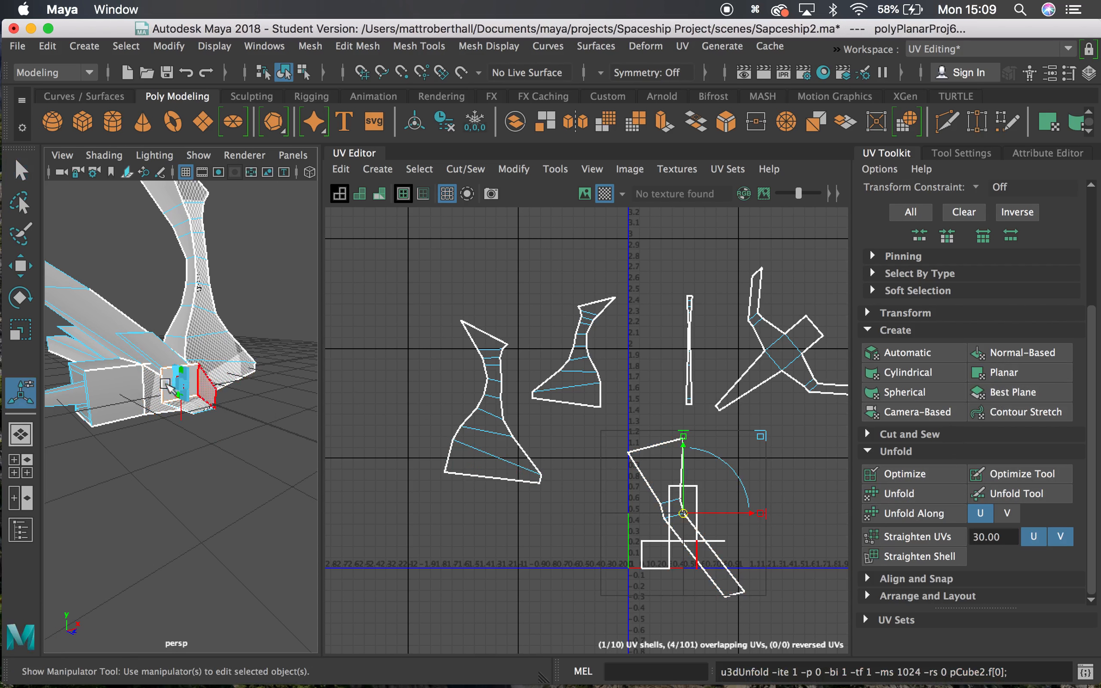
alt+right_drag(165, 384, 276, 437)
alt+drag(275, 438, 248, 410)
alt+right_drag(249, 410, 224, 413)
key(z)
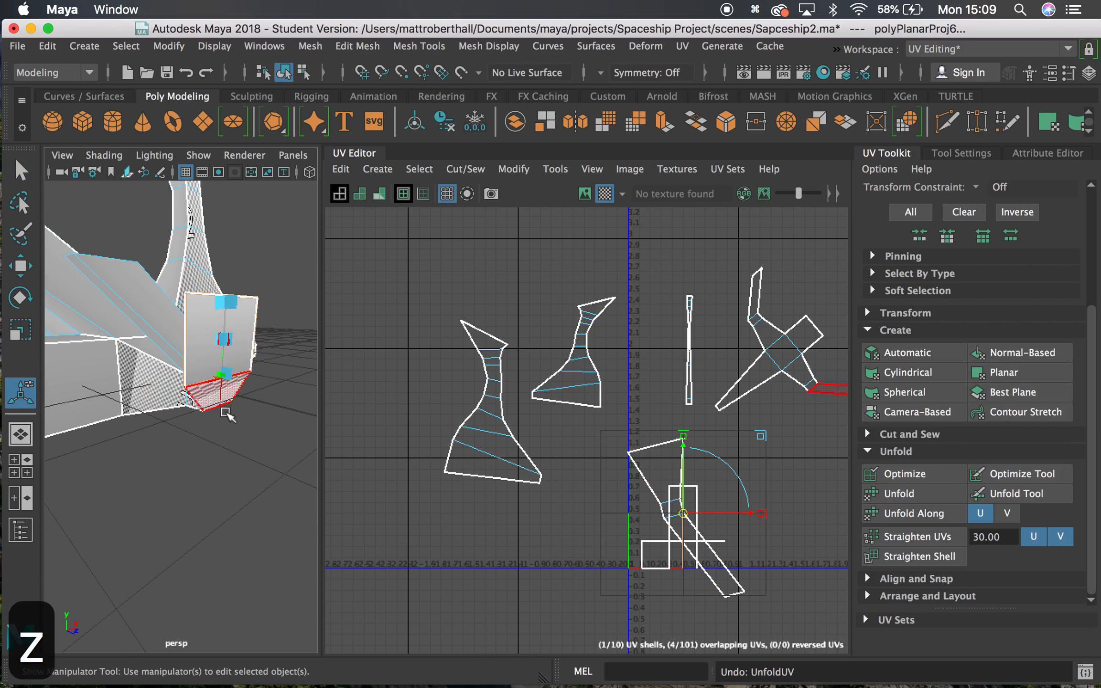
Unfold the end face's shell along U and move it to about U -2.5, V 2.45, clear of the other shells.
click(931, 514)
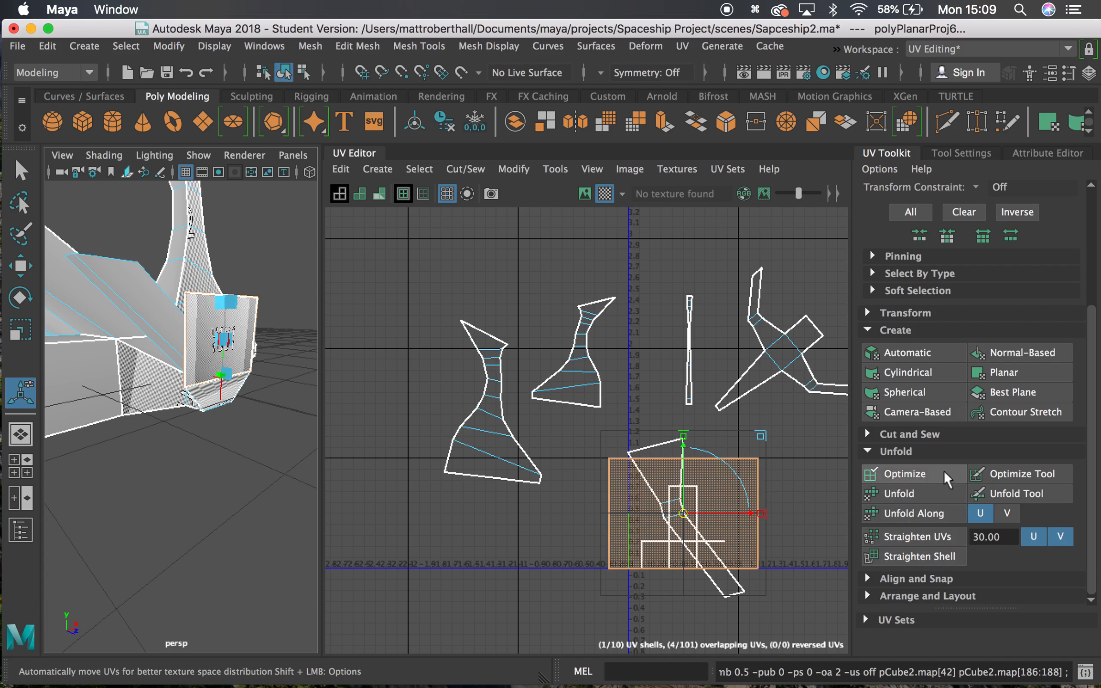
click(875, 494)
drag(683, 511, 354, 296)
alt+middle_drag(354, 295, 430, 269)
Examine the checker pattern on the wing's end face and the neighbouring side faces.
mouse_move(213, 327)
alt+mouse_down()
mouse_move(257, 309)
mouse_move(216, 339)
alt+mouse_up()
alt+right_drag(217, 339, 214, 348)
alt+drag(214, 349, 206, 371)
alt+right_drag(207, 371, 251, 392)
alt+middle_drag(251, 392, 222, 351)
alt+drag(222, 351, 229, 358)
alt+right_drag(230, 359, 219, 382)
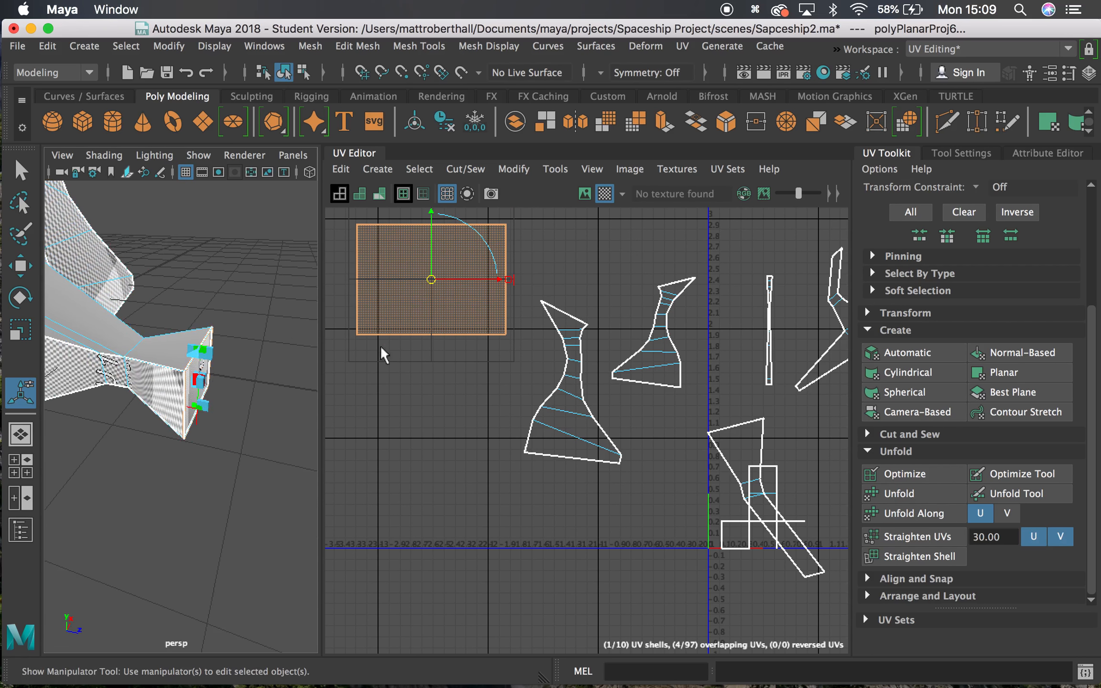
alt+right_drag(132, 375, 153, 389)
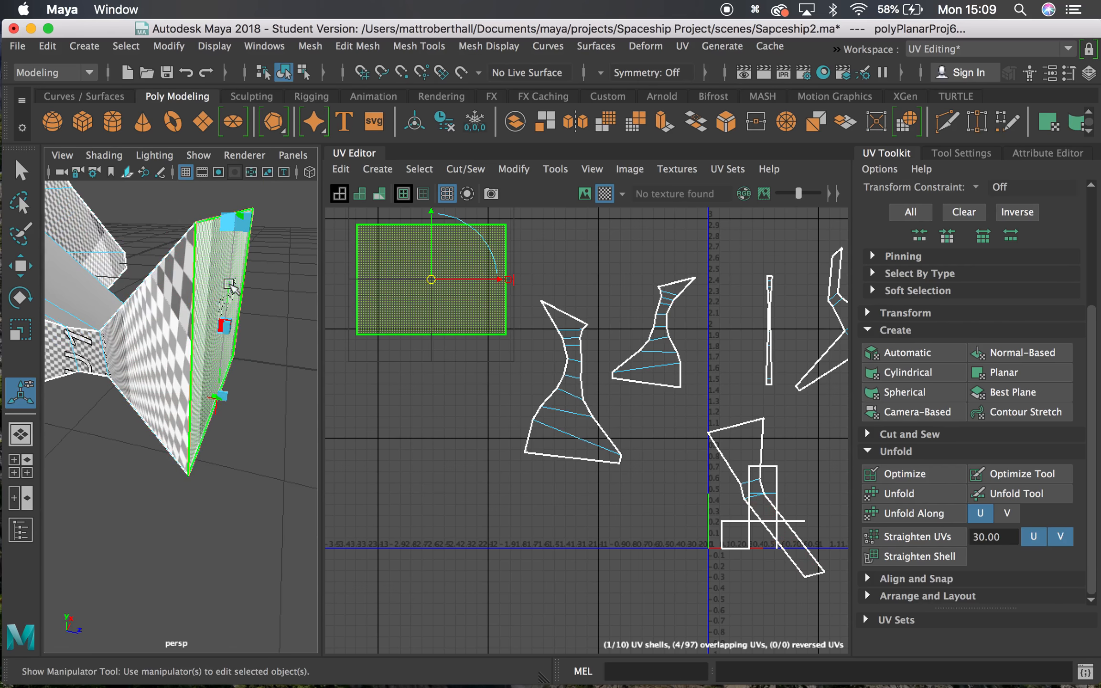
Hide the checker pattern and examine the wing's end face and its bordering side faces.
alt+drag(219, 295, 126, 296)
alt+middle_drag(126, 295, 184, 300)
click(597, 199)
alt+drag(190, 328, 256, 379)
alt+middle_drag(256, 379, 194, 353)
alt+right_drag(231, 342, 185, 351)
alt+drag(185, 351, 156, 366)
alt+drag(155, 418, 178, 487)
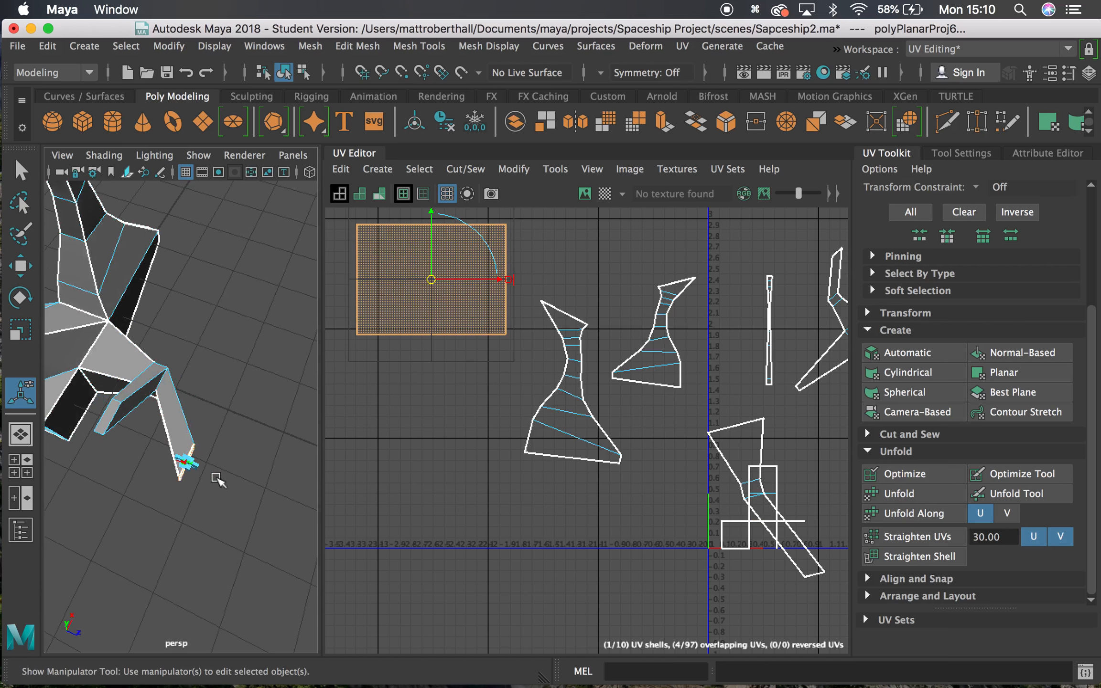
alt+drag(209, 489, 236, 381)
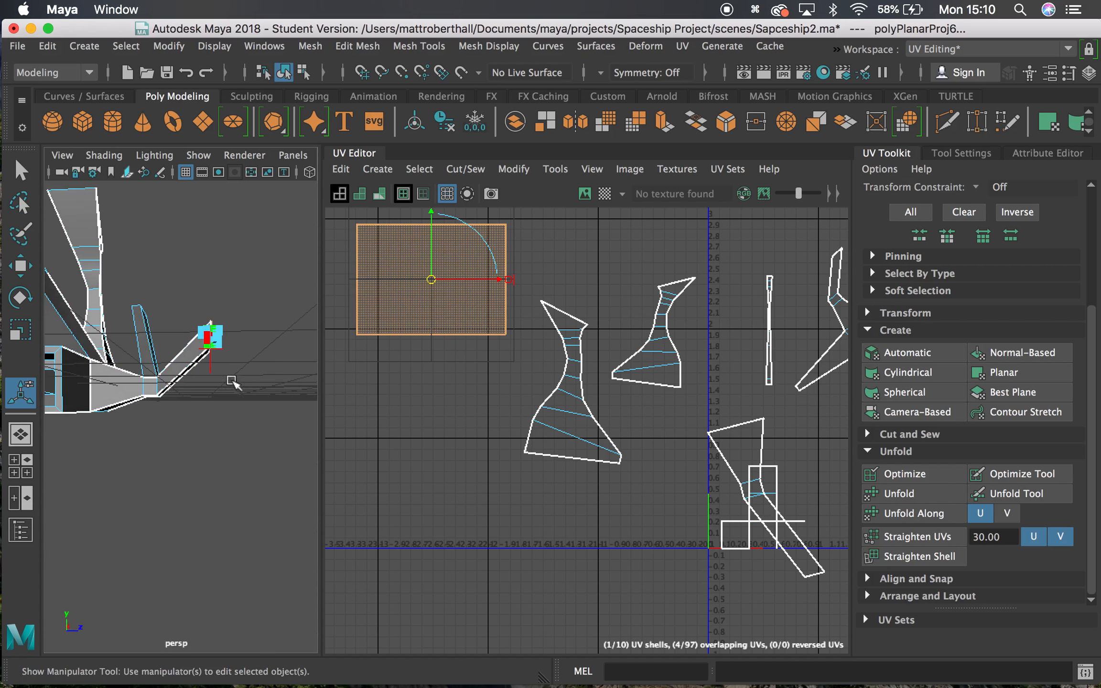
alt+right_drag(236, 381, 217, 413)
alt+drag(216, 413, 199, 399)
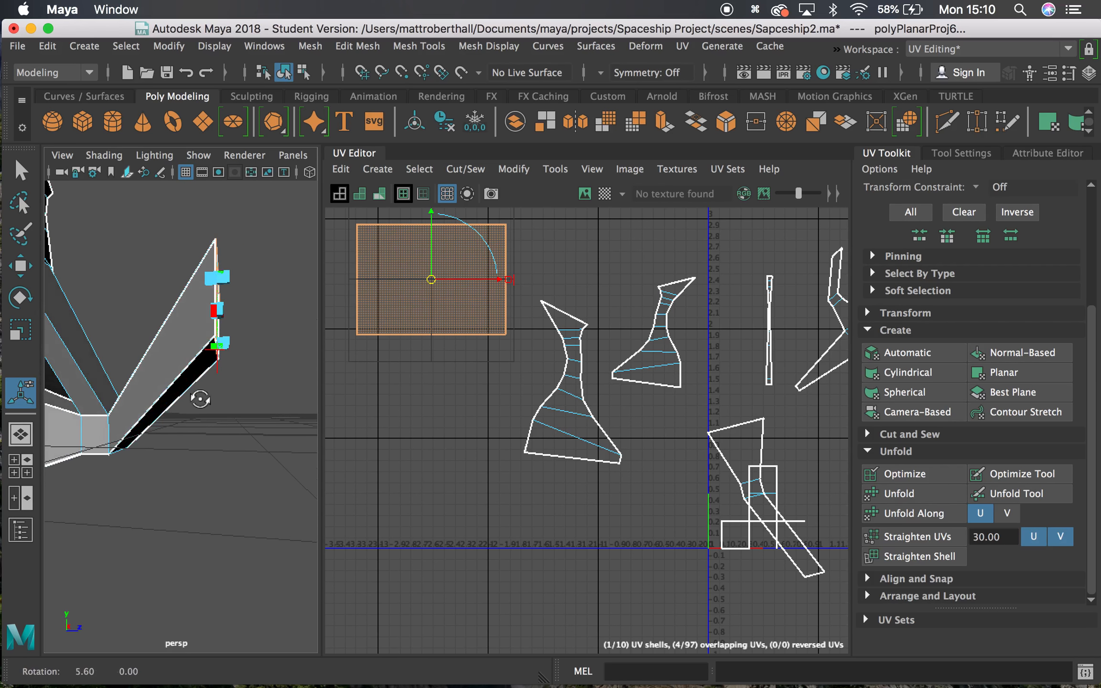
Select the vertical border edge shared by the wing's end face and adjoining side strip, and sew the two shells together there.
right_click(357, 277)
right_drag(359, 230, 358, 230)
alt+drag(206, 278, 172, 282)
click(119, 312)
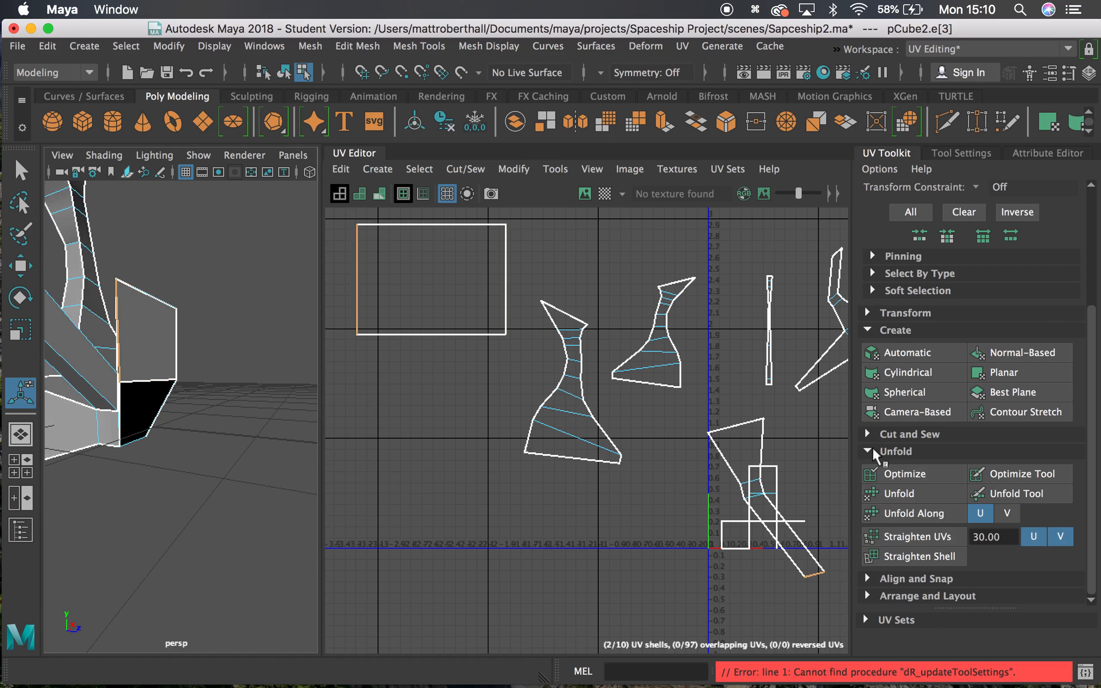
click(869, 434)
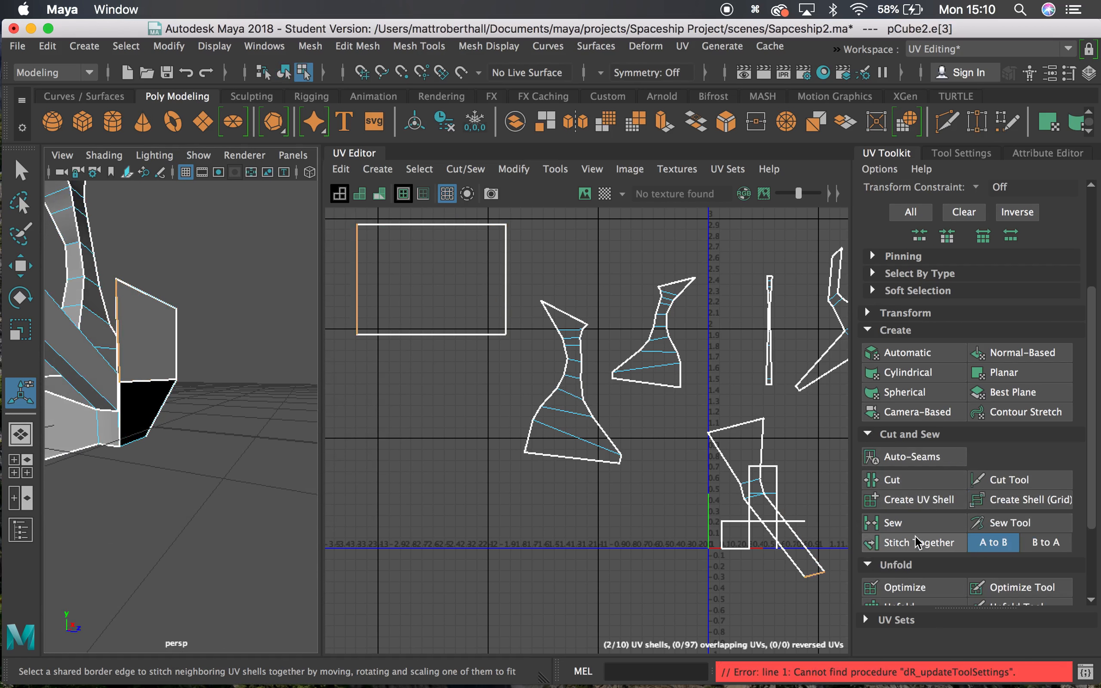
click(899, 528)
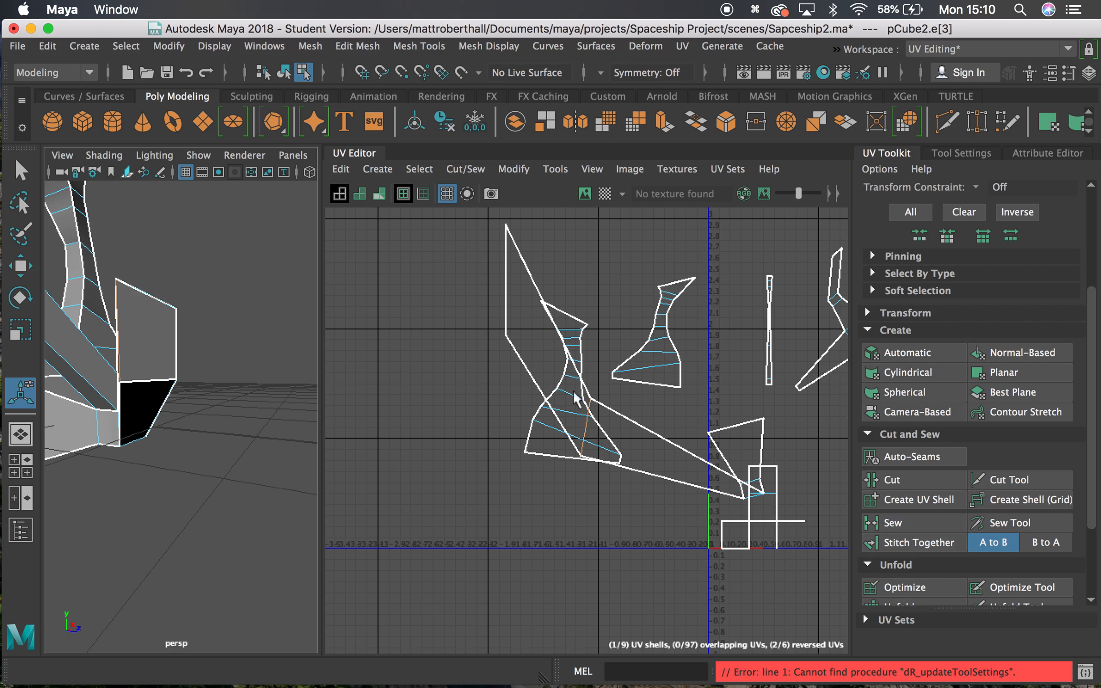
Move the whole sewn shell to about U -2.45, V 1.15 and unfold it.
right_drag(637, 432, 651, 481)
double_click(724, 490)
key(w)
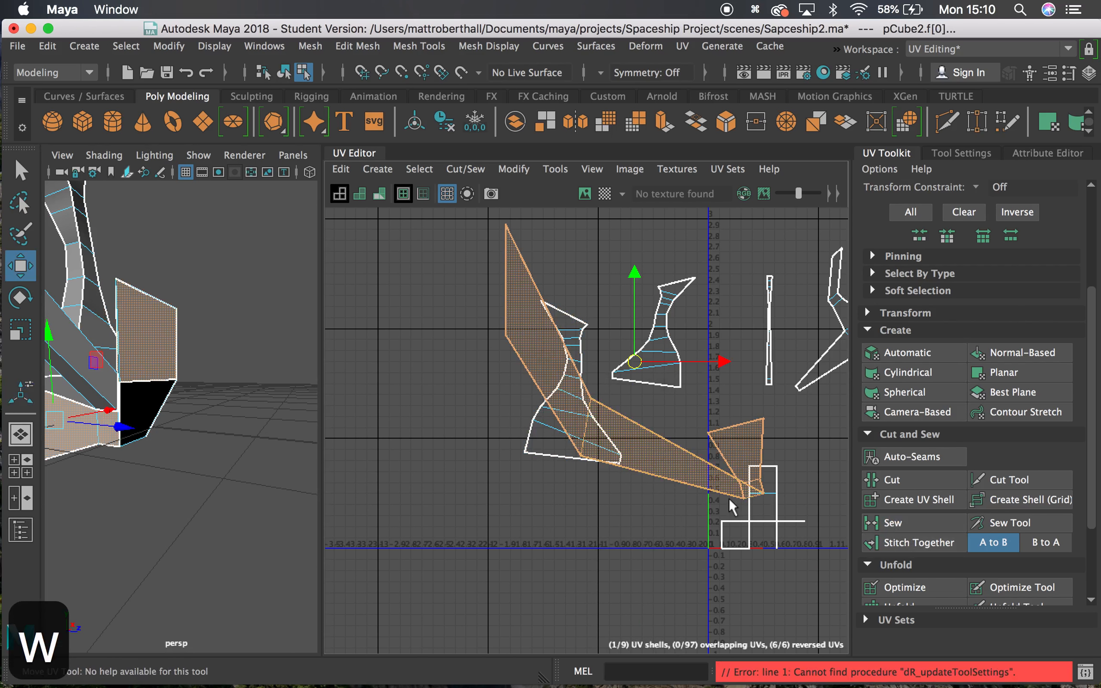
drag(421, 441, 438, 421)
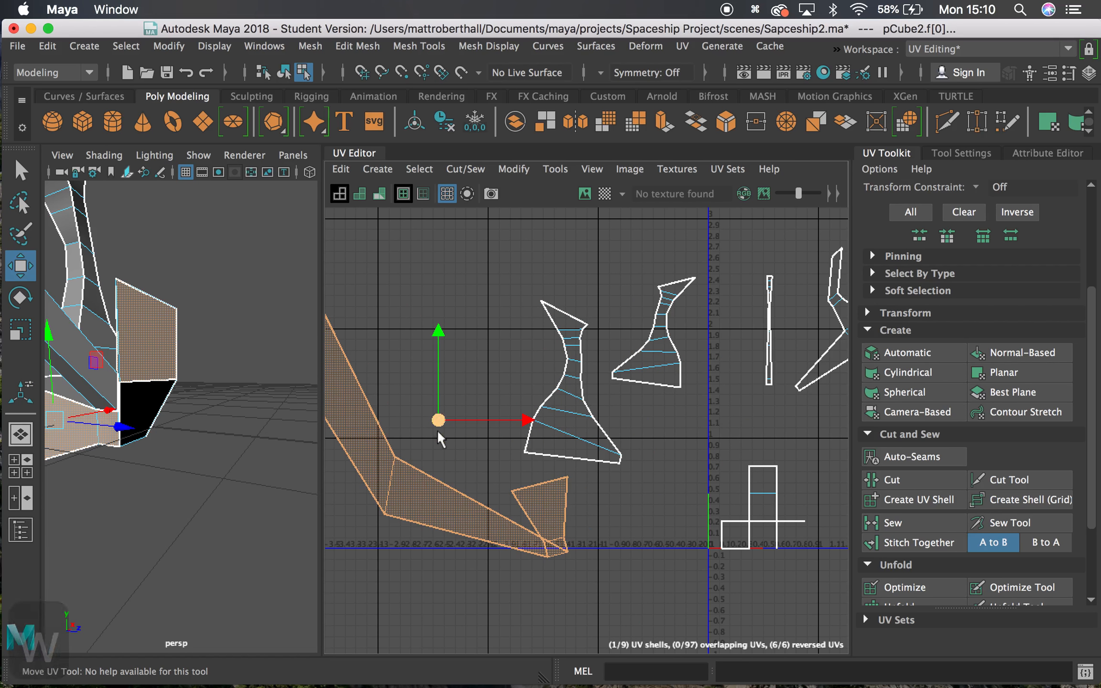
alt+right_drag(525, 501, 402, 450)
alt+middle_drag(402, 450, 442, 419)
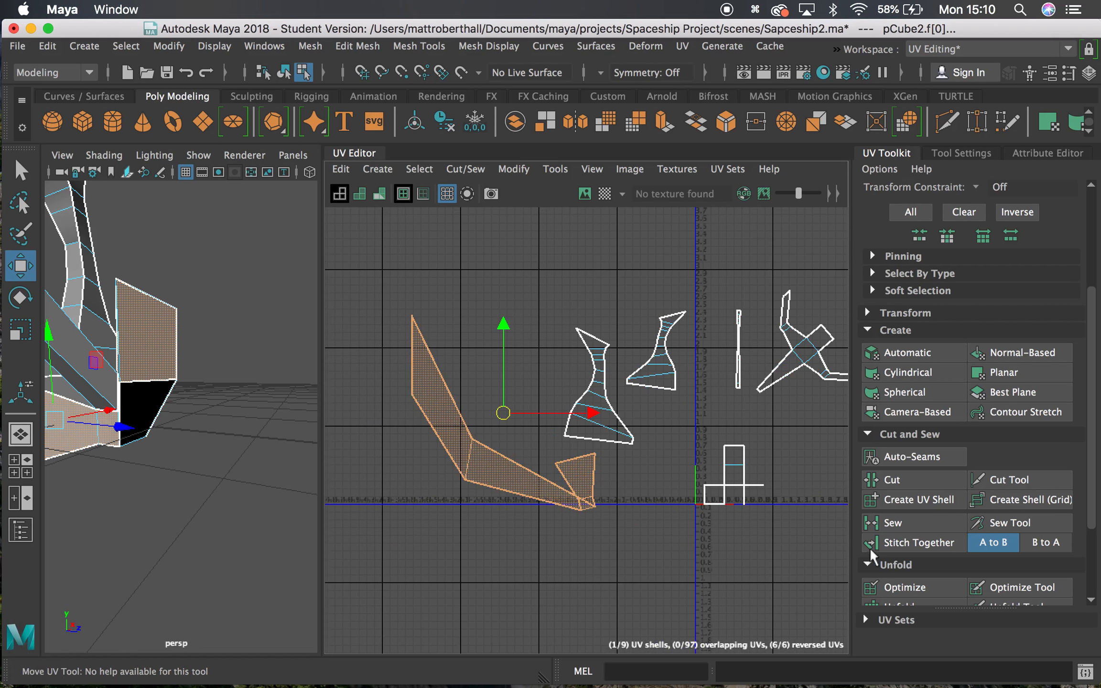
scroll(925, 554, down, 3)
click(918, 555)
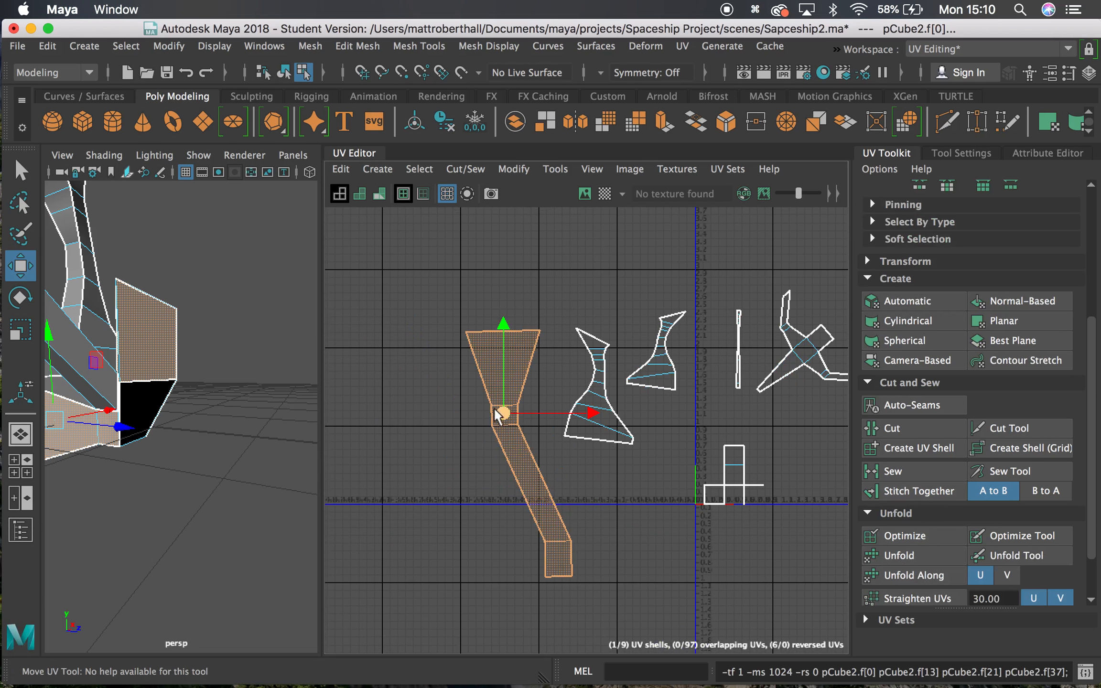
Show the checker pattern again and examine the sewn side strip and the neighbouring unmapped wing faces.
alt+drag(179, 393, 209, 408)
alt+middle_drag(209, 408, 306, 364)
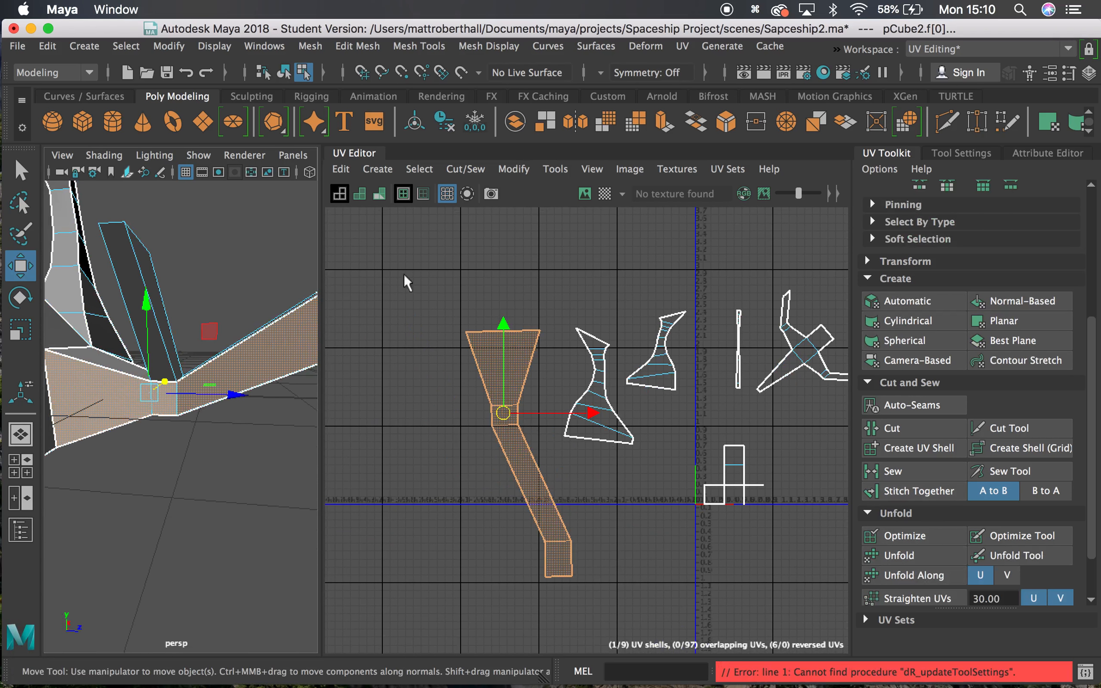
click(605, 193)
alt+drag(108, 392, 139, 406)
alt+right_drag(139, 406, 123, 398)
alt+drag(123, 398, 67, 415)
alt+right_drag(67, 416, 118, 414)
alt+drag(118, 415, 163, 392)
Planar-project the wing arm's two adjacent long faces, unfold them and move their shell to about U -3.9, V 1.2.
click(190, 425)
shift+click(182, 398)
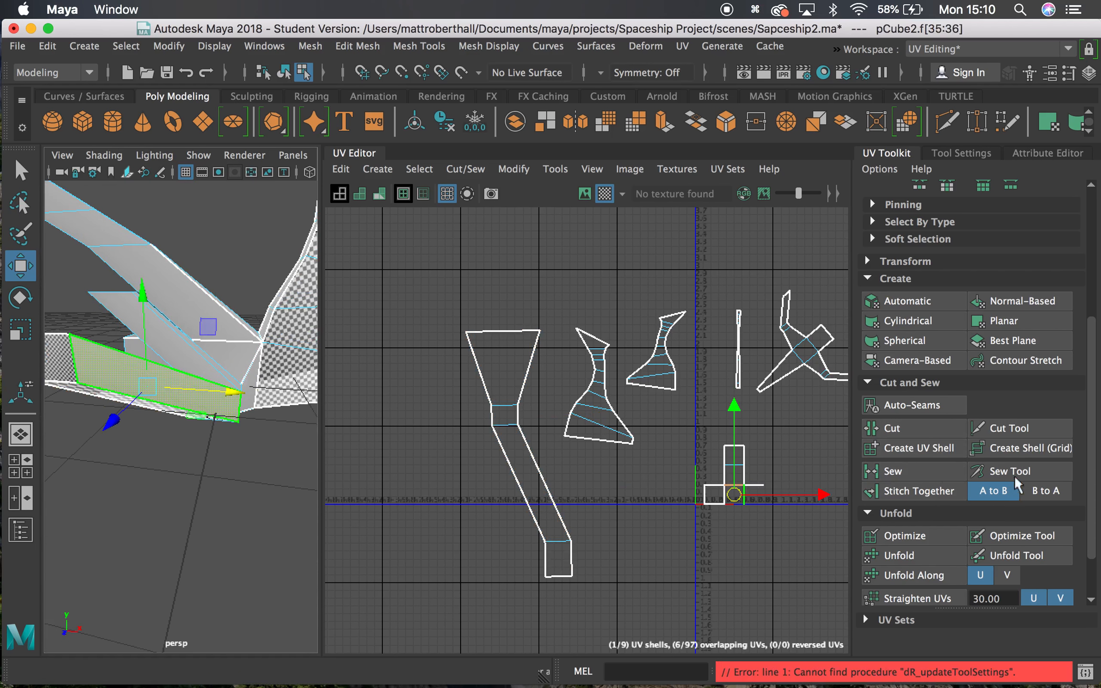
click(1004, 320)
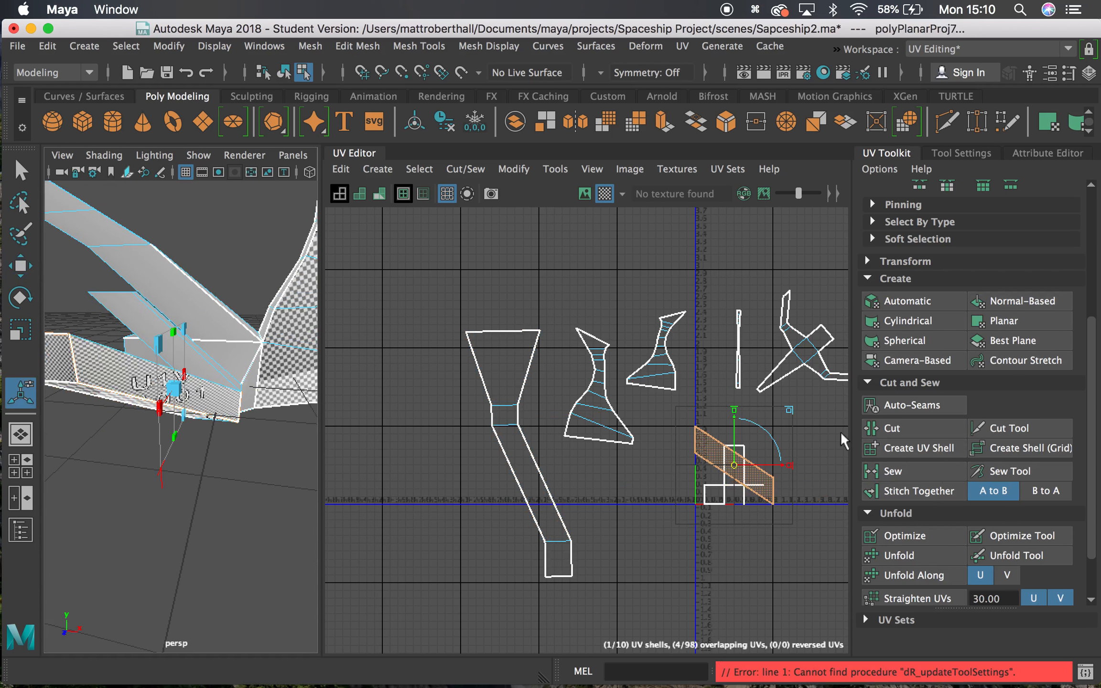
click(900, 557)
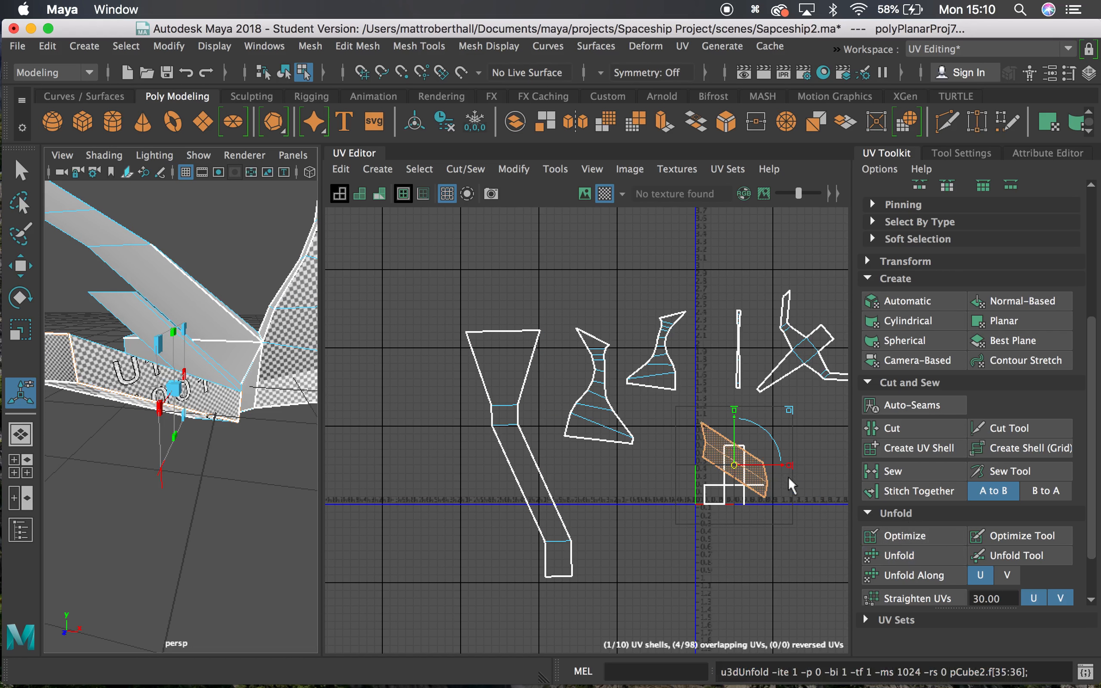
drag(733, 468, 384, 408)
Select only the lower face of the two-face shell and apply a separate Planar projection to it.
alt+drag(108, 350, 190, 423)
scroll(177, 402, up, 4)
alt+middle_drag(167, 400, 191, 377)
mouse_move(191, 378)
alt+mouse_down()
mouse_move(249, 358)
mouse_move(205, 373)
alt+mouse_up()
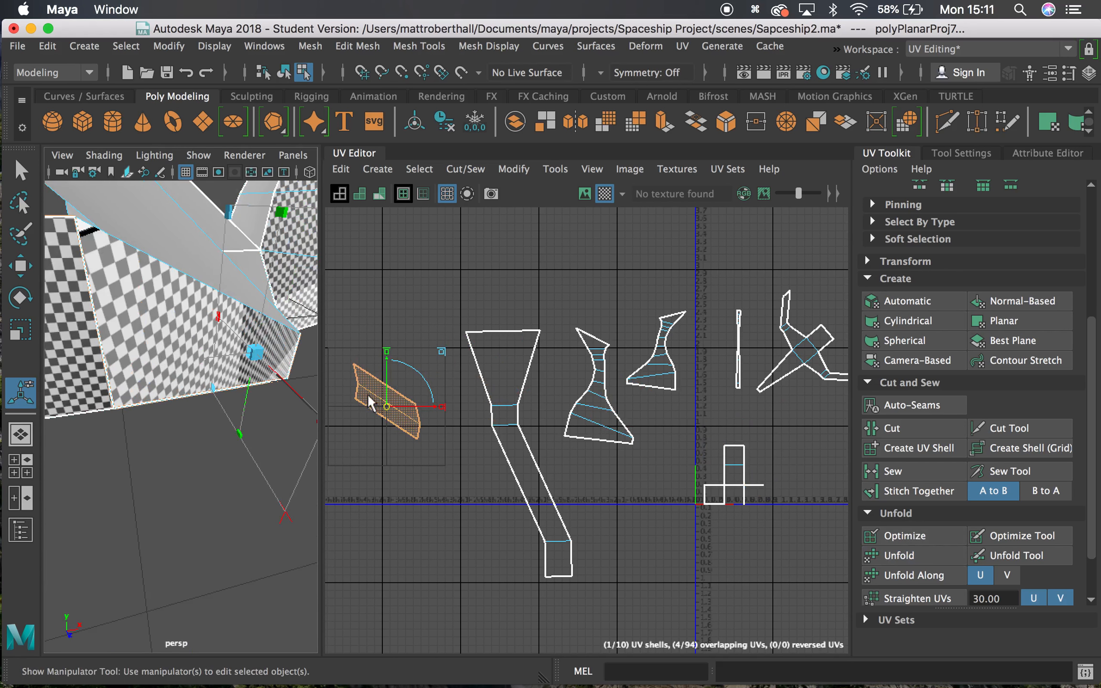
scroll(380, 399, up, 8)
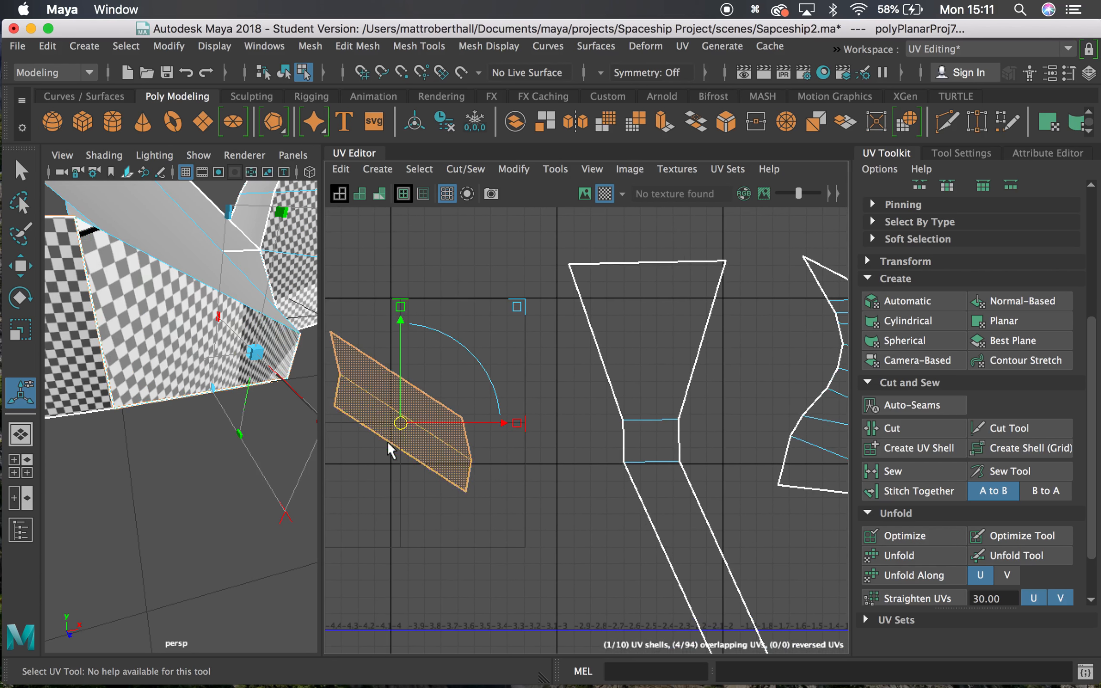
alt+drag(248, 344, 293, 368)
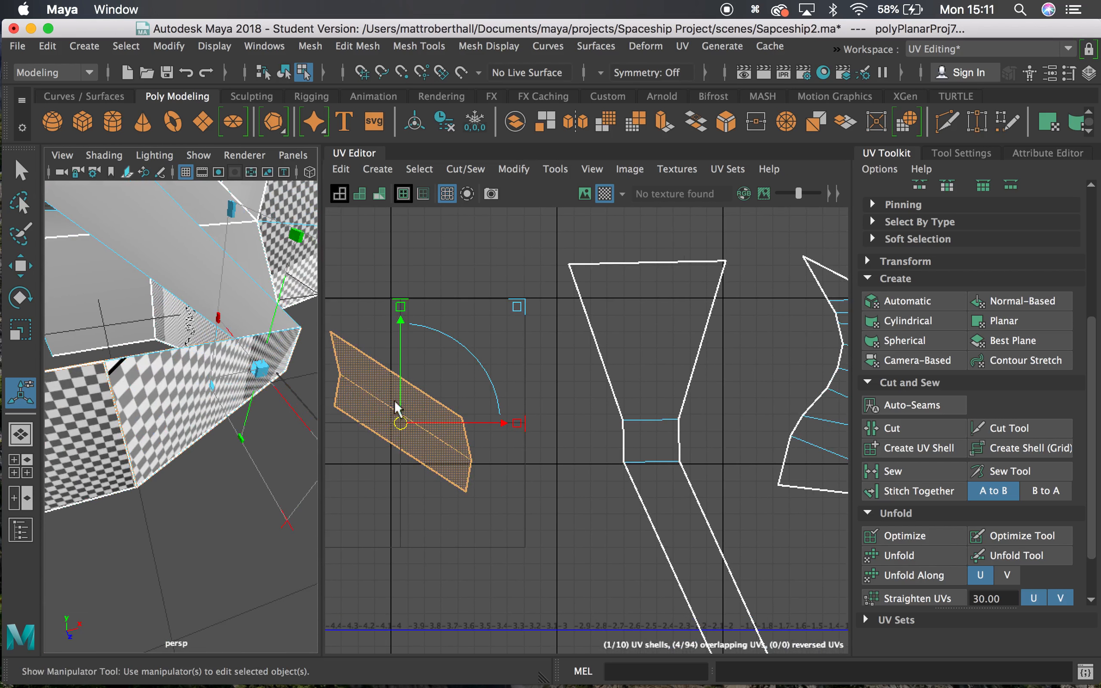
scroll(390, 397, down, 1)
click(449, 459)
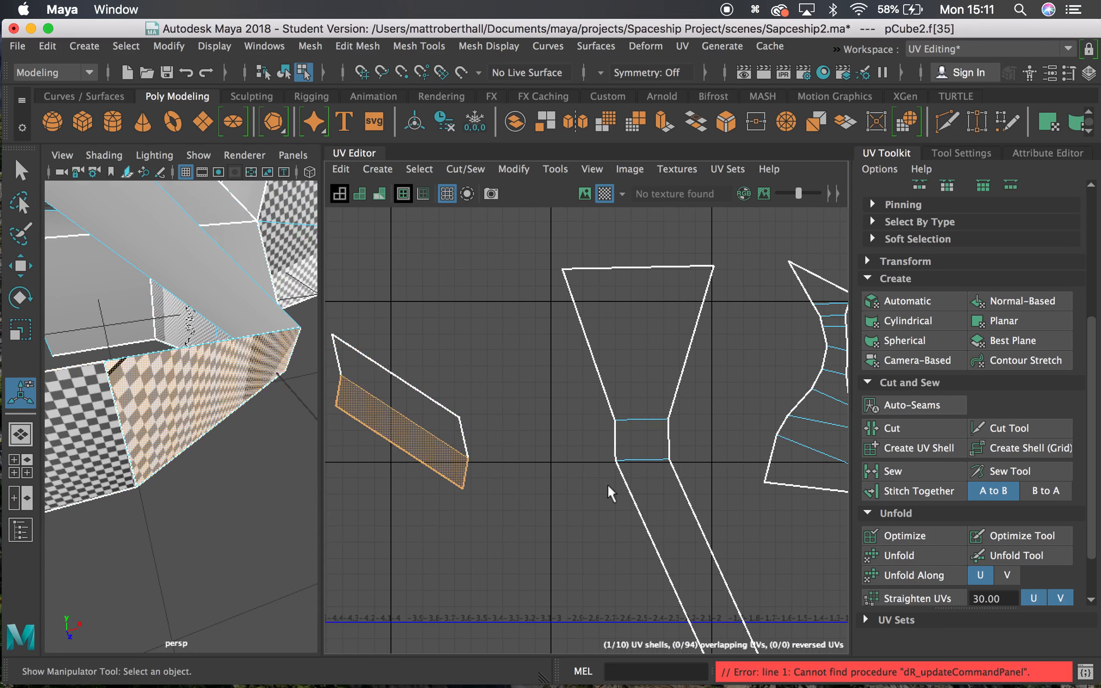
click(1047, 324)
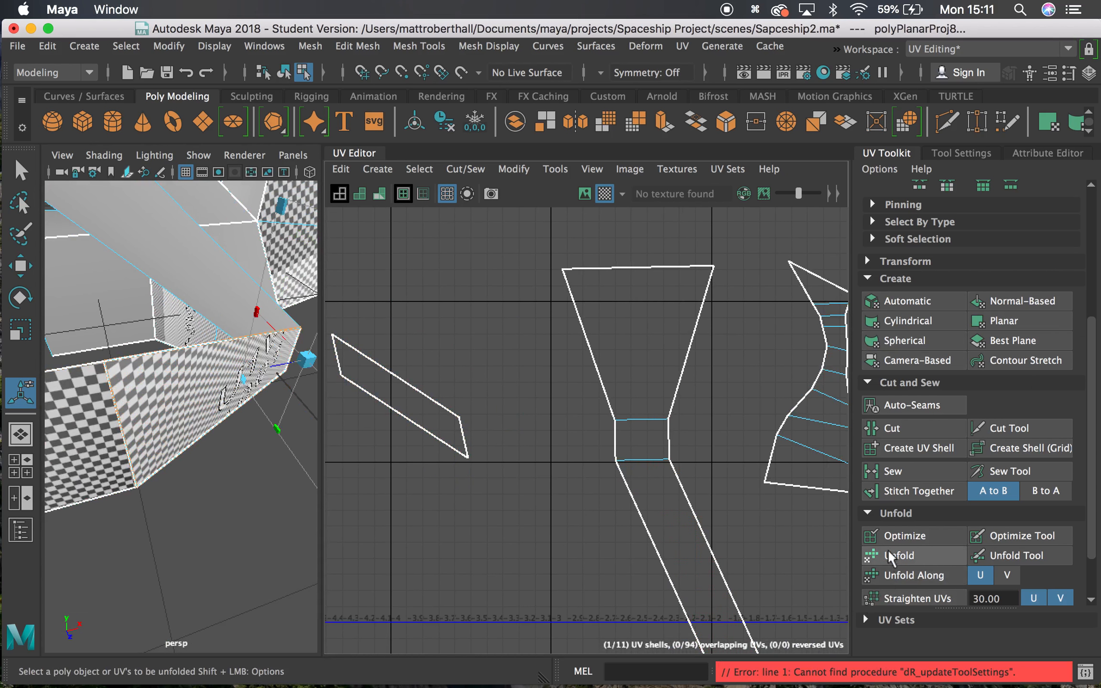
Move the newly projected face's shell to just below the remaining single-face strip, at about U -4.4, V 0.9.
scroll(549, 440, down, 5)
key(w)
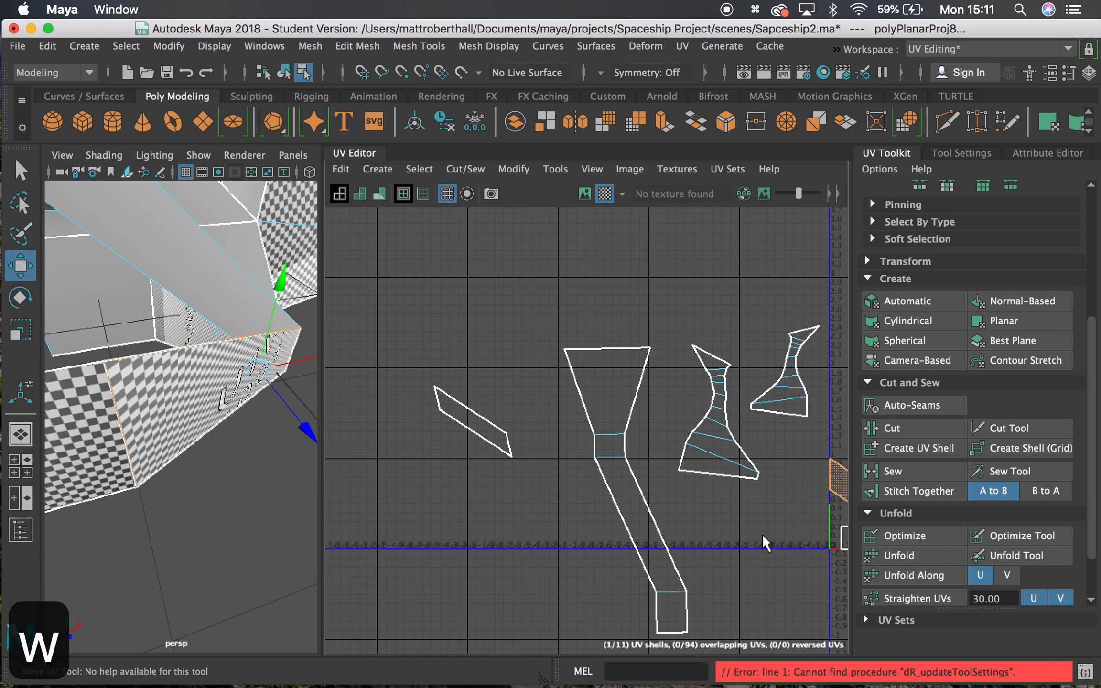
scroll(665, 503, down, 1)
alt+middle_drag(665, 502, 536, 433)
drag(717, 452, 417, 429)
scroll(446, 437, up, 2)
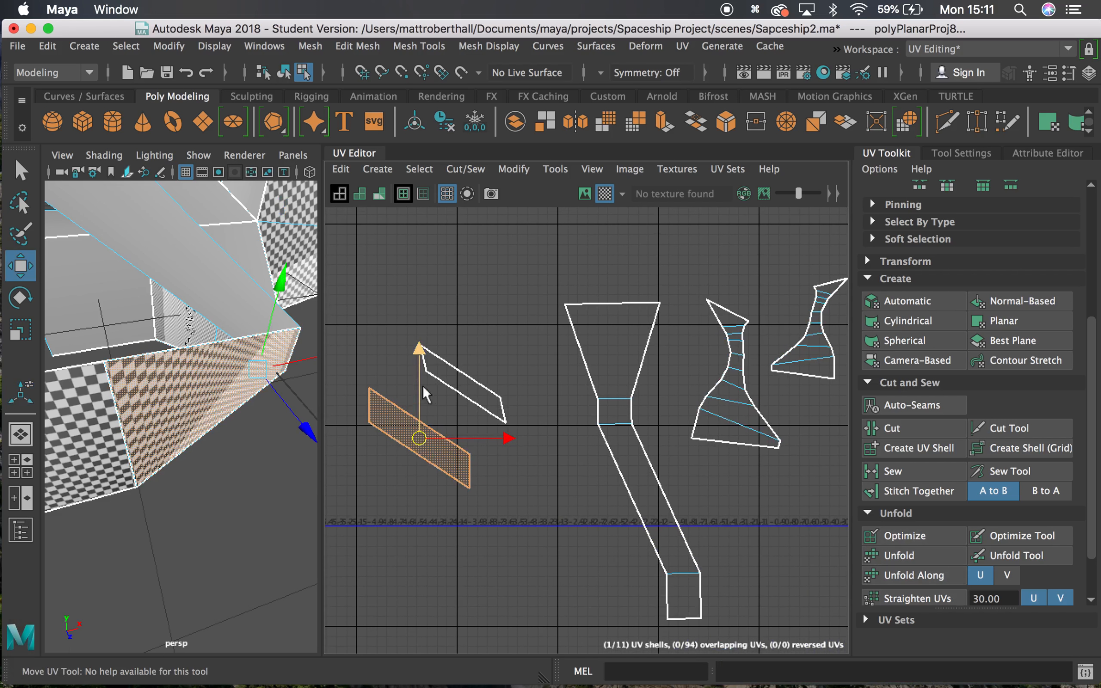
Examine the checker pattern on the separately projected face and the adjoining faces of the wing arm.
alt+drag(168, 361, 210, 409)
alt+right_drag(210, 408, 234, 442)
alt+drag(234, 442, 192, 416)
alt+right_drag(191, 415, 141, 390)
alt+drag(141, 390, 155, 413)
alt+right_drag(155, 414, 203, 404)
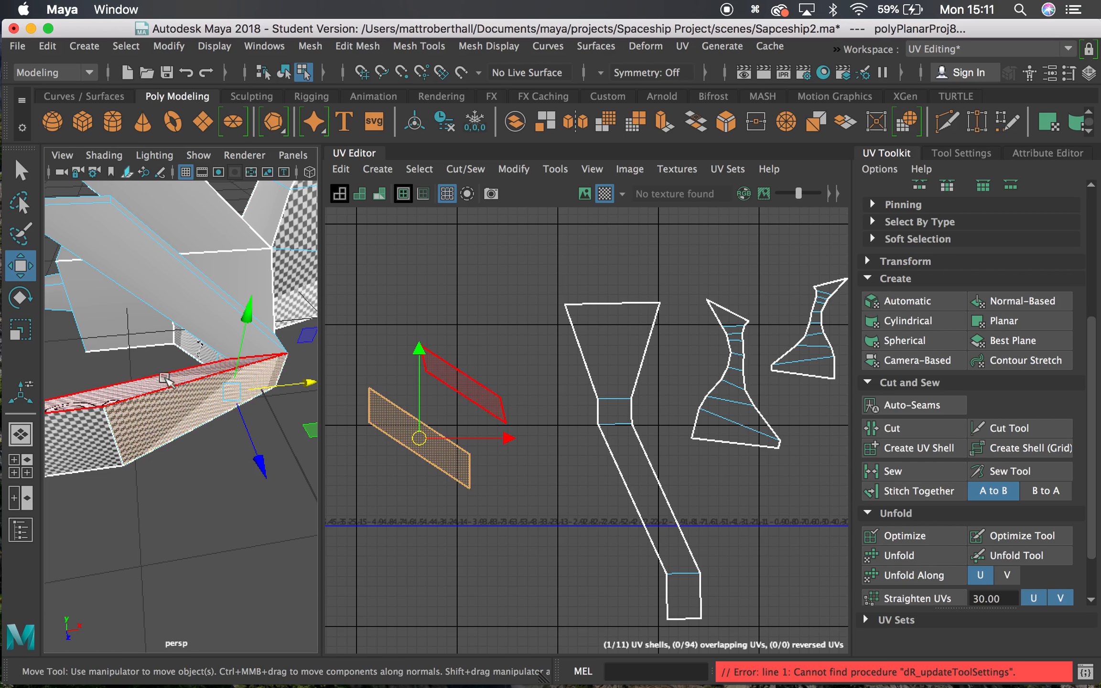
alt+drag(169, 379, 213, 409)
double_click(213, 386)
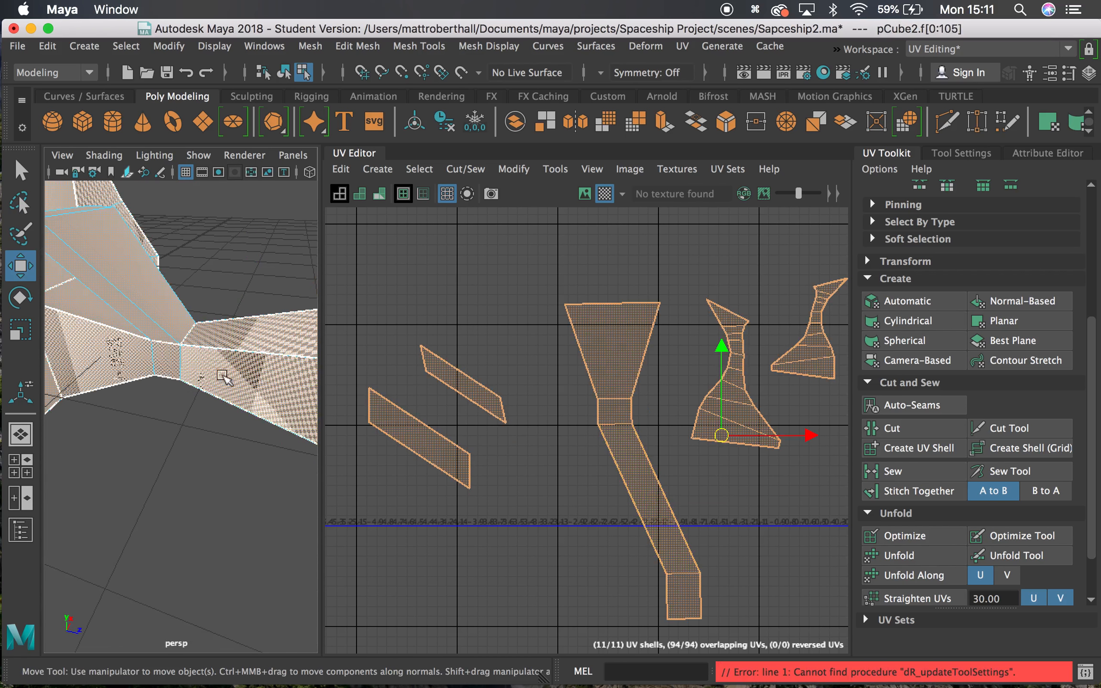
click(230, 302)
click(247, 366)
shift+double_click(264, 335)
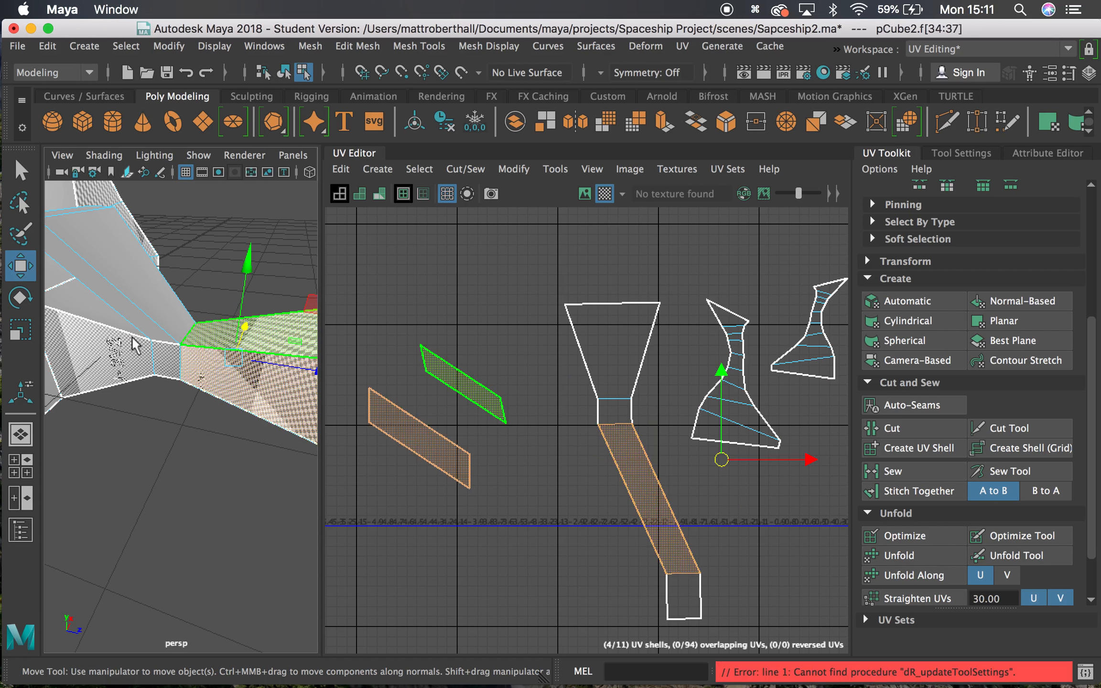
alt+drag(200, 379, 247, 412)
click(169, 356)
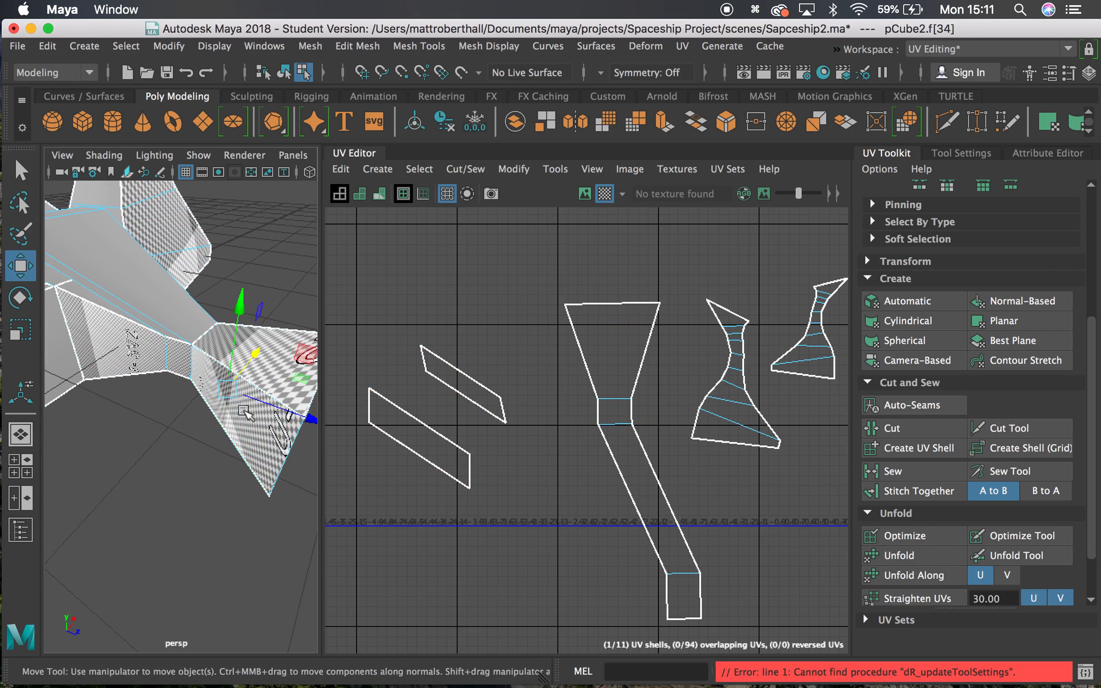
Select all four long faces around the wing arm and apply one Planar projection to them.
click(219, 381)
shift+click(258, 364)
alt+drag(258, 363, 156, 349)
shift+click(246, 385)
alt+drag(246, 386, 208, 379)
shift+click(206, 379)
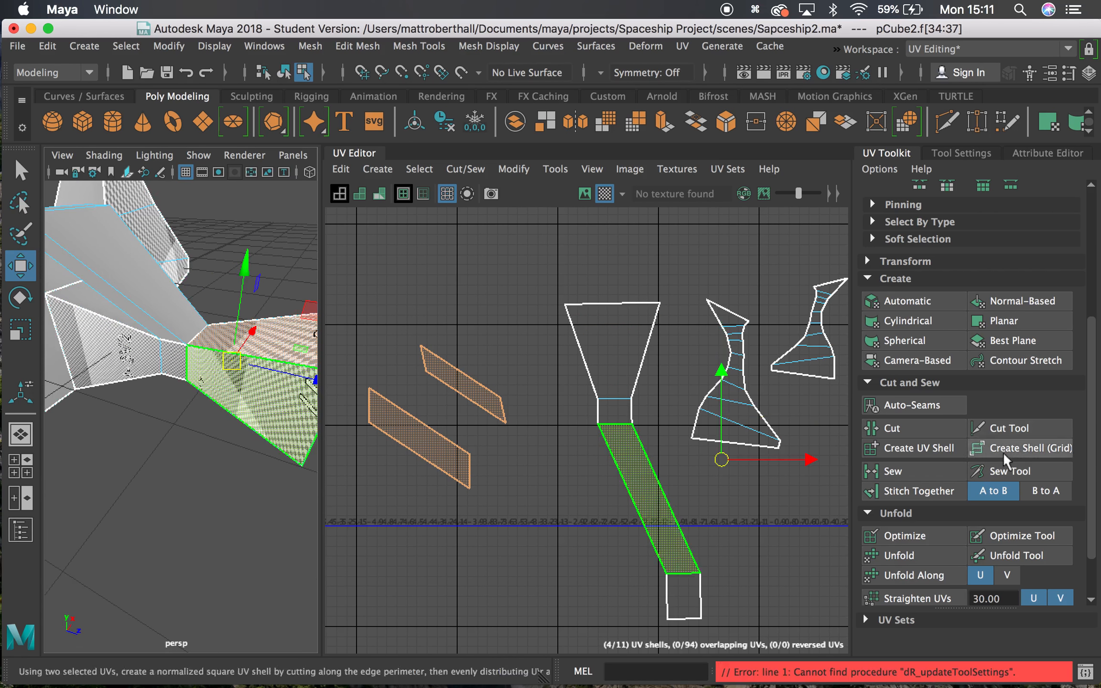
click(1013, 319)
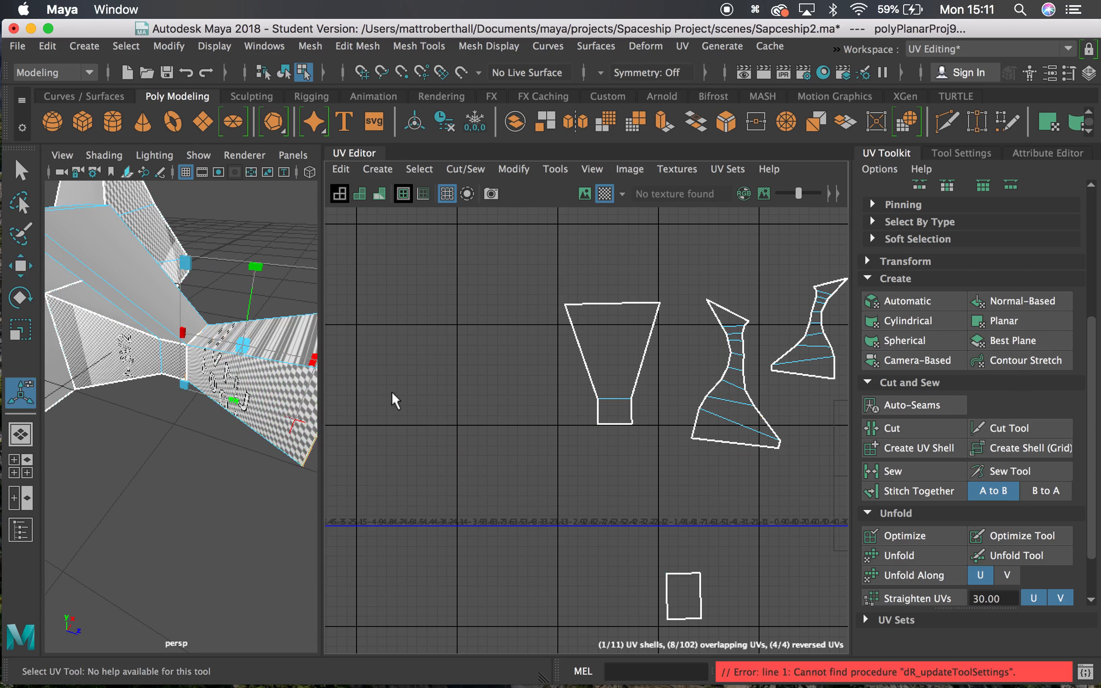
Unfold the four-face arm shell and move it to about U -6.3, V 2.4, clear of the other shells.
click(948, 556)
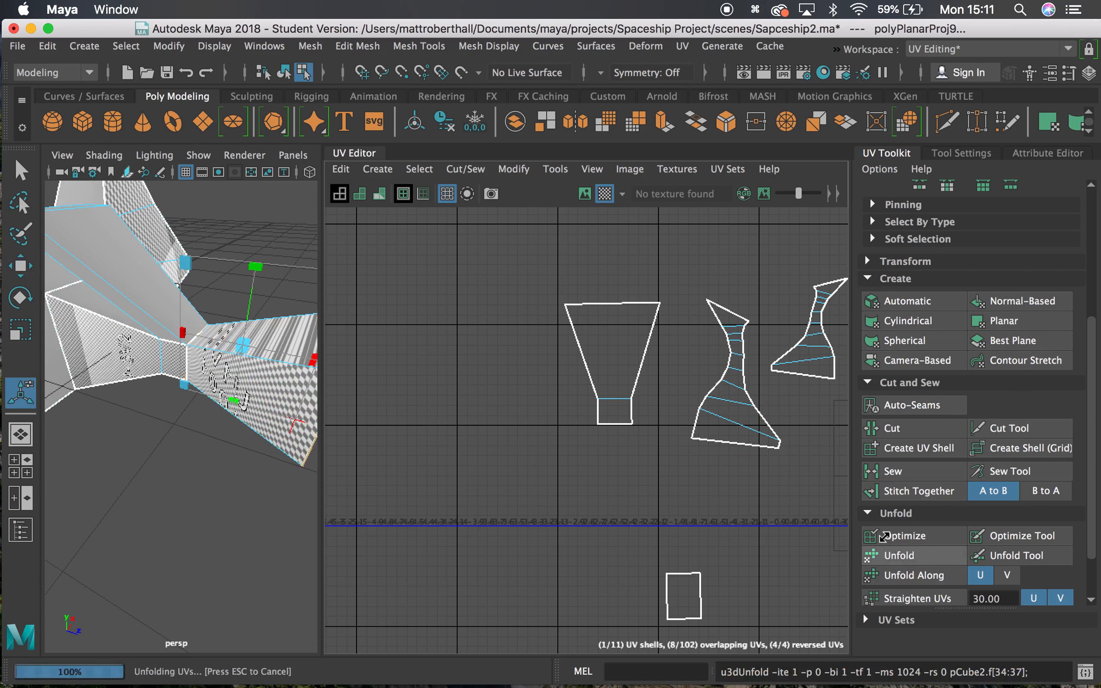
alt+right_drag(684, 488, 423, 452)
key(w)
drag(812, 514, 472, 420)
scroll(472, 420, up, 5)
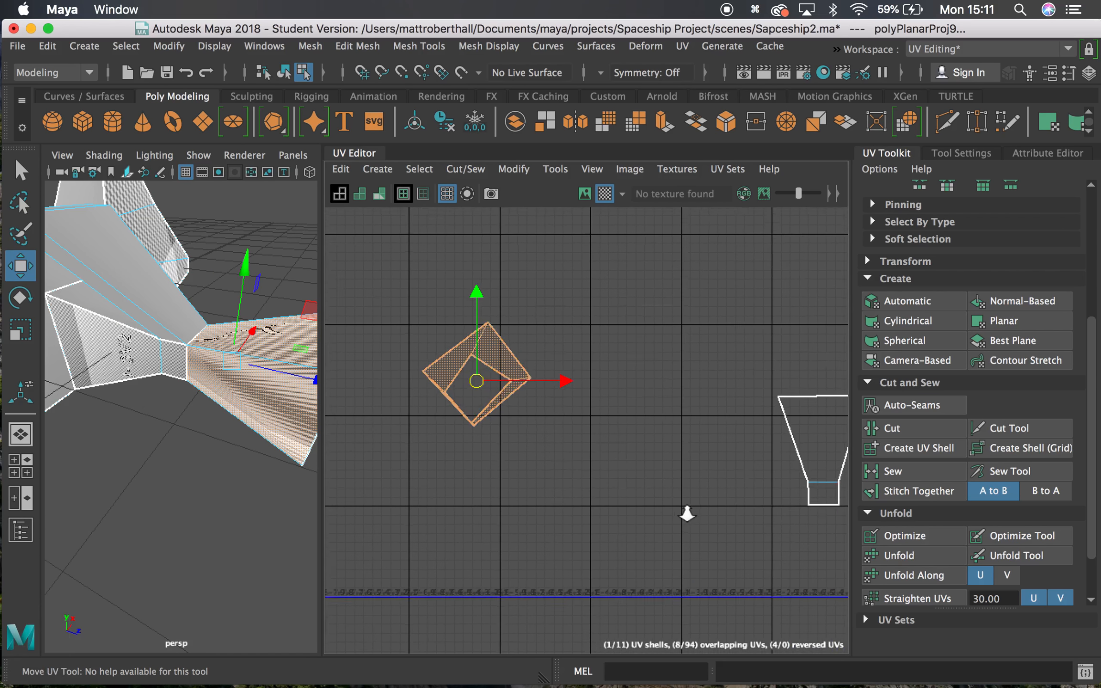
Exclude the narrow underside face from the selection, then Planar-project and unfold the other three long faces of the wing arm.
alt+drag(267, 392, 153, 357)
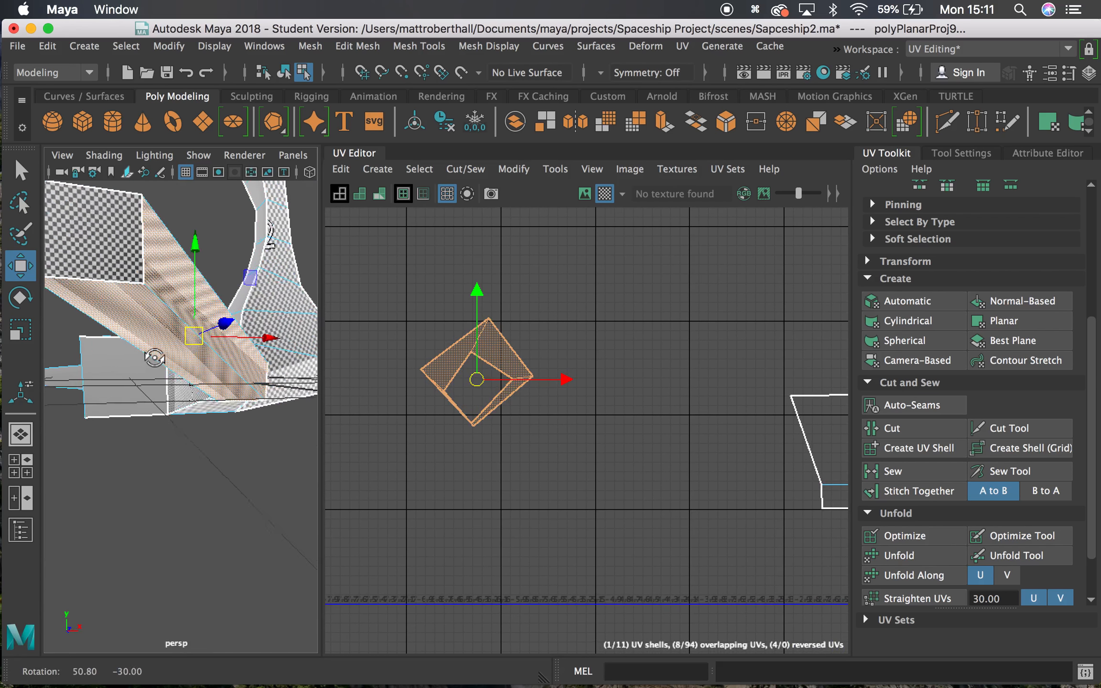
click(156, 333)
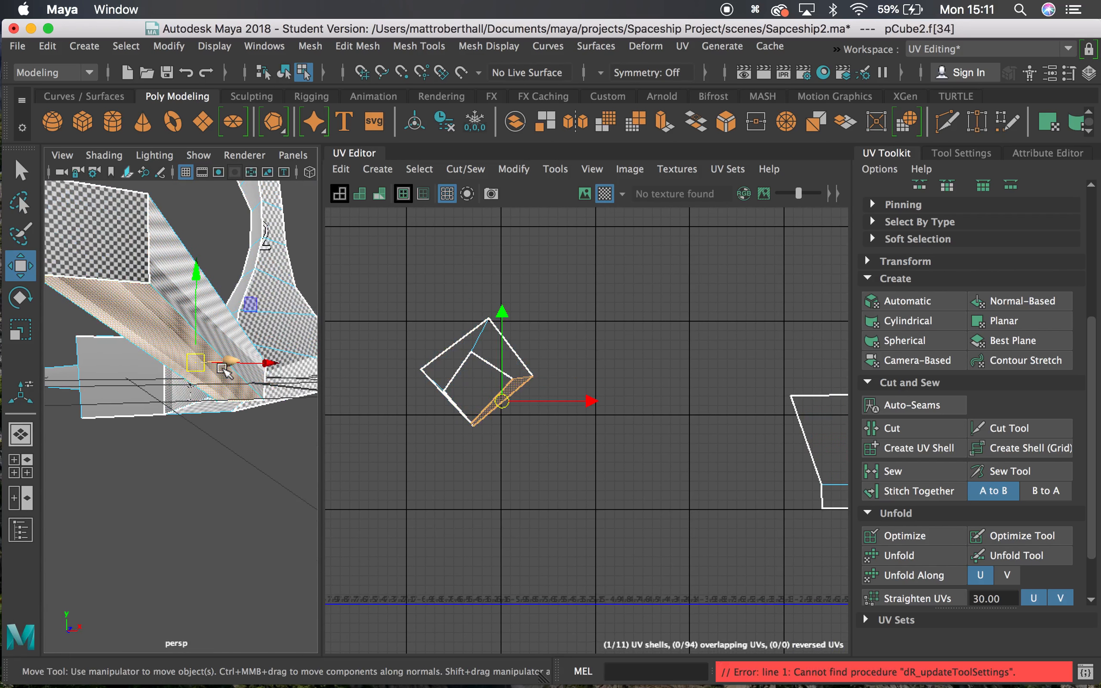
key(super+z)
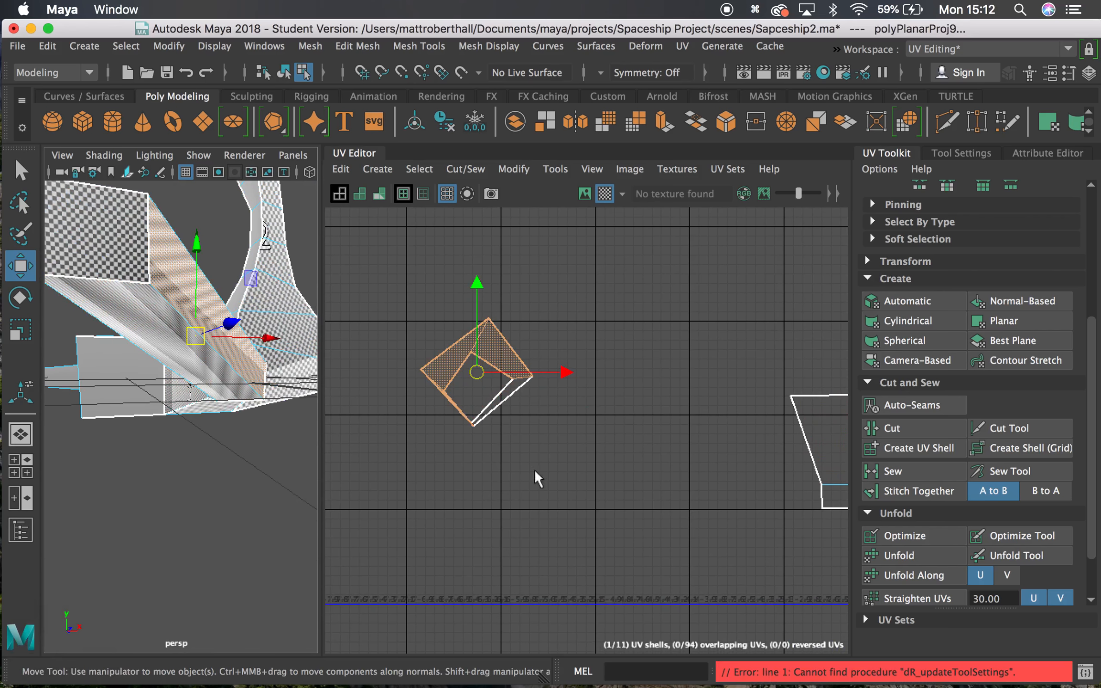
click(1004, 321)
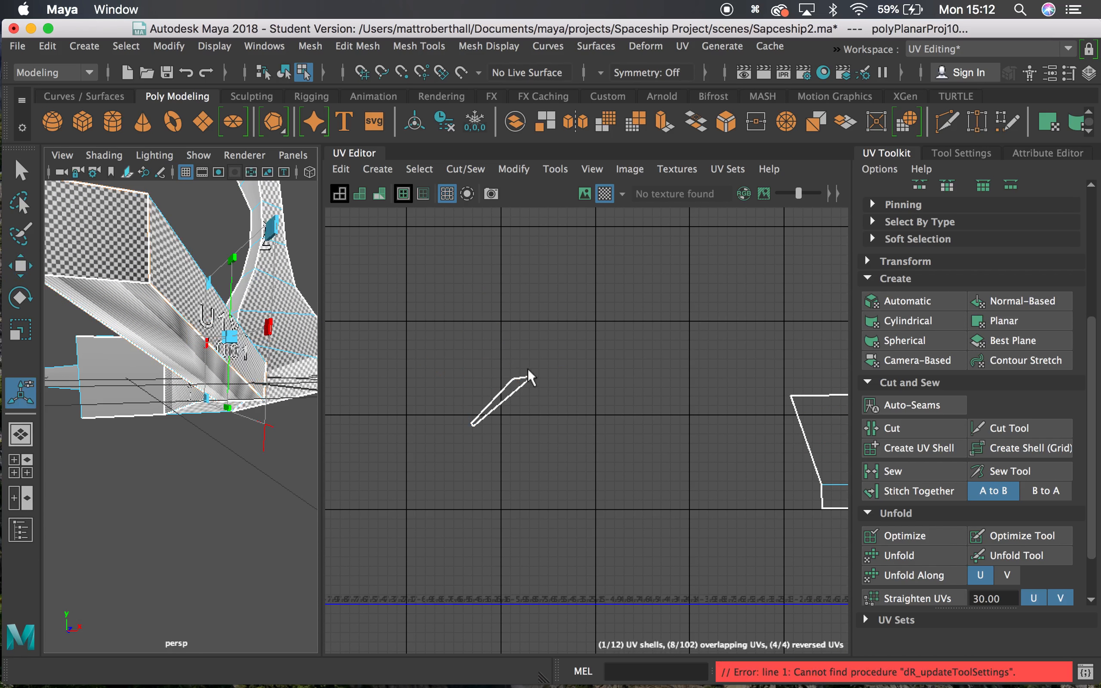
click(899, 555)
Move the unfolded three-face arm shell to about U -6.6, V 3.5, just above the narrow underside face's shell.
scroll(527, 445, down, 3)
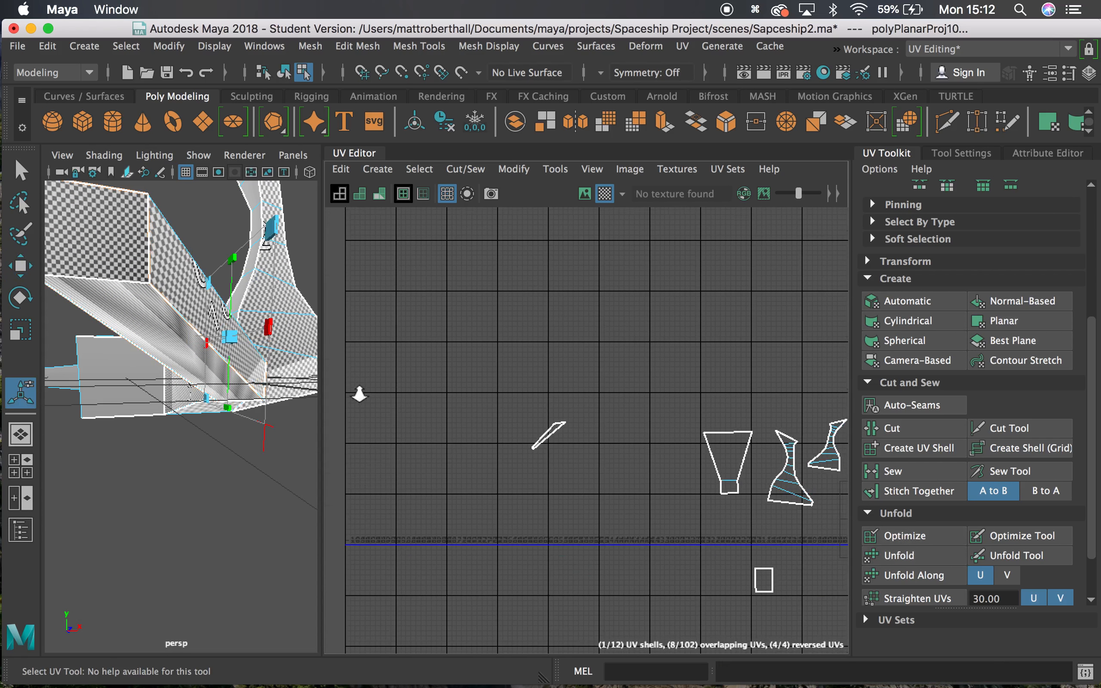
key(w)
scroll(655, 484, down, 3)
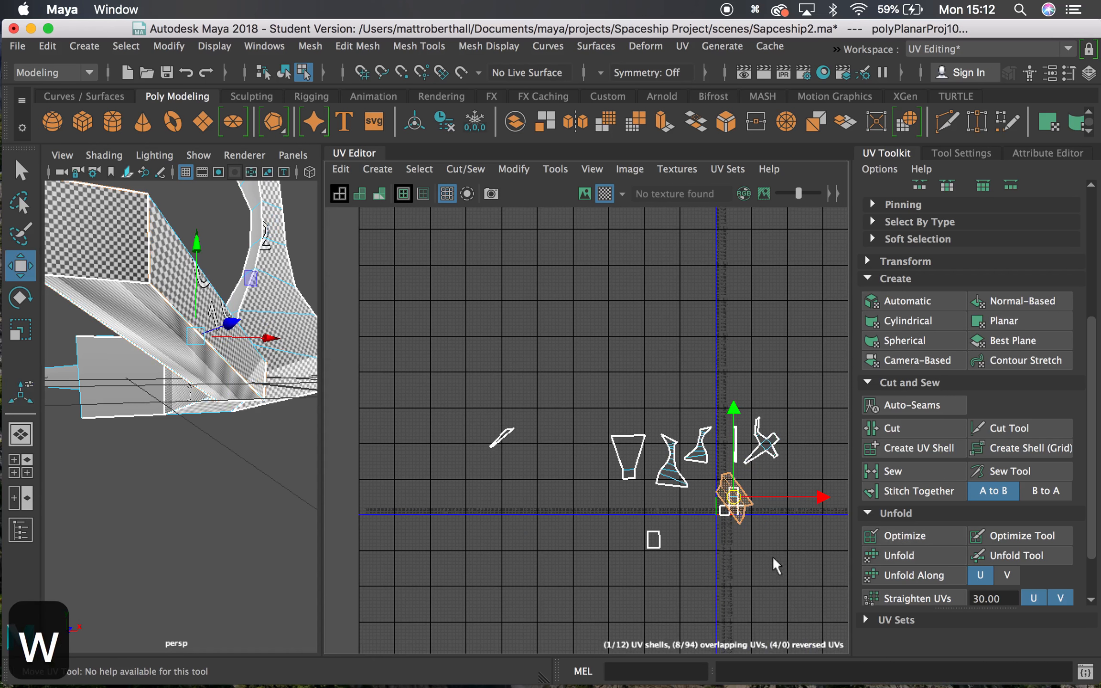
drag(736, 500, 487, 388)
alt+drag(206, 363, 293, 397)
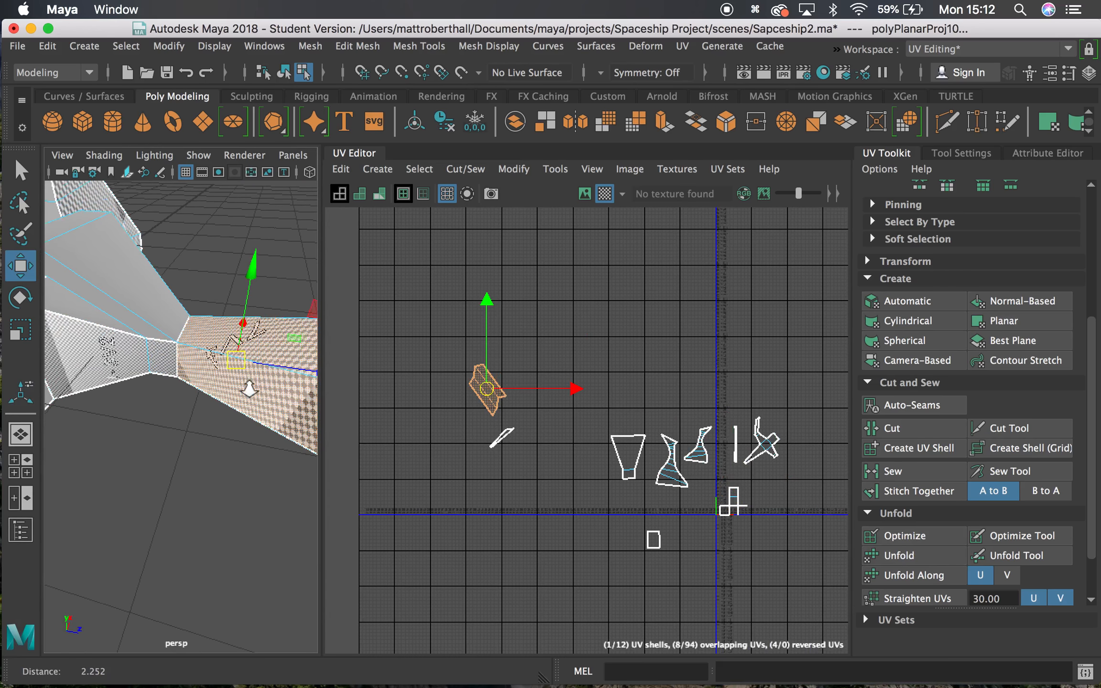
alt+right_drag(248, 386, 291, 415)
drag(497, 389, 491, 393)
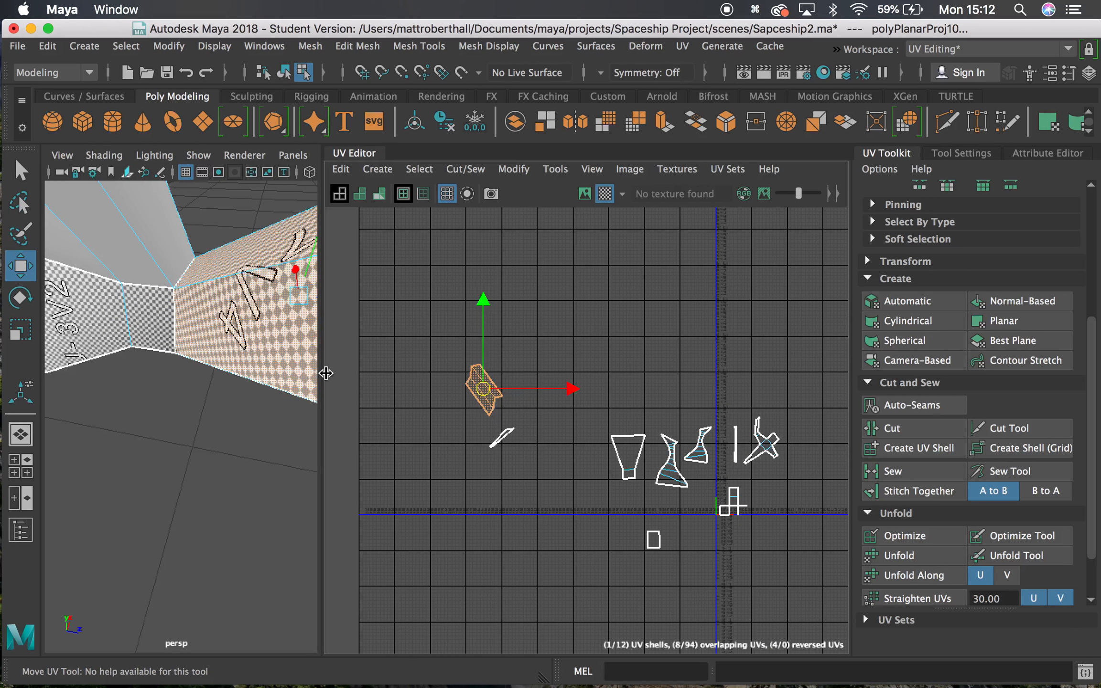
Sew the narrow underside face to the three-face arm shell along their shared long edge.
scroll(541, 441, up, 5)
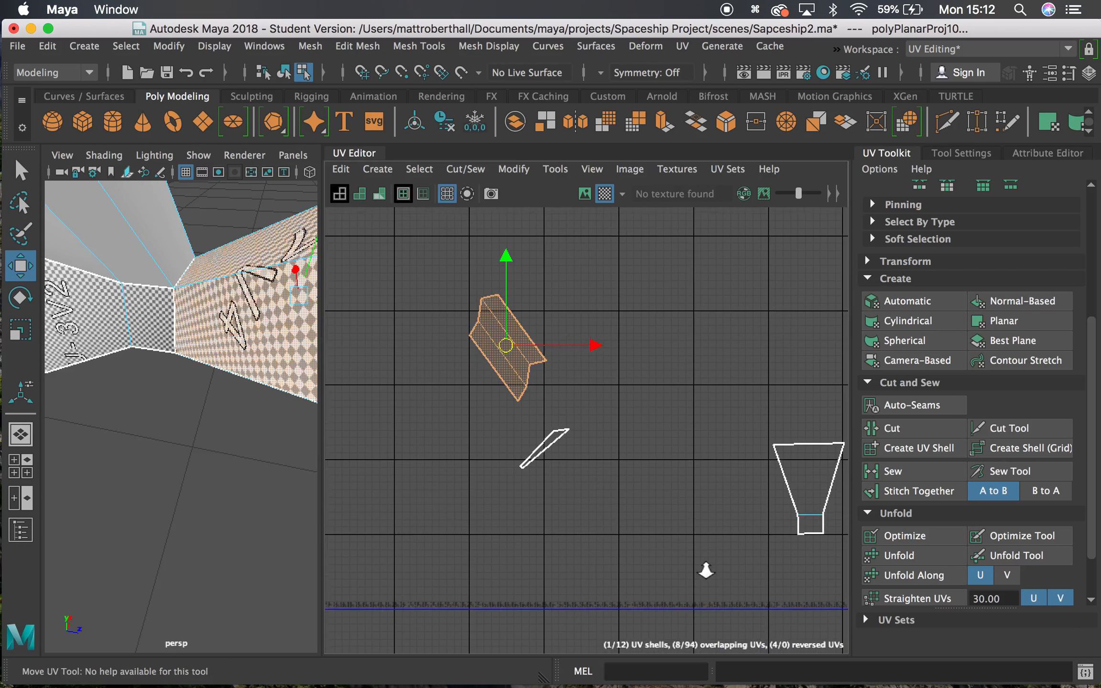
right_drag(541, 442, 541, 386)
click(546, 445)
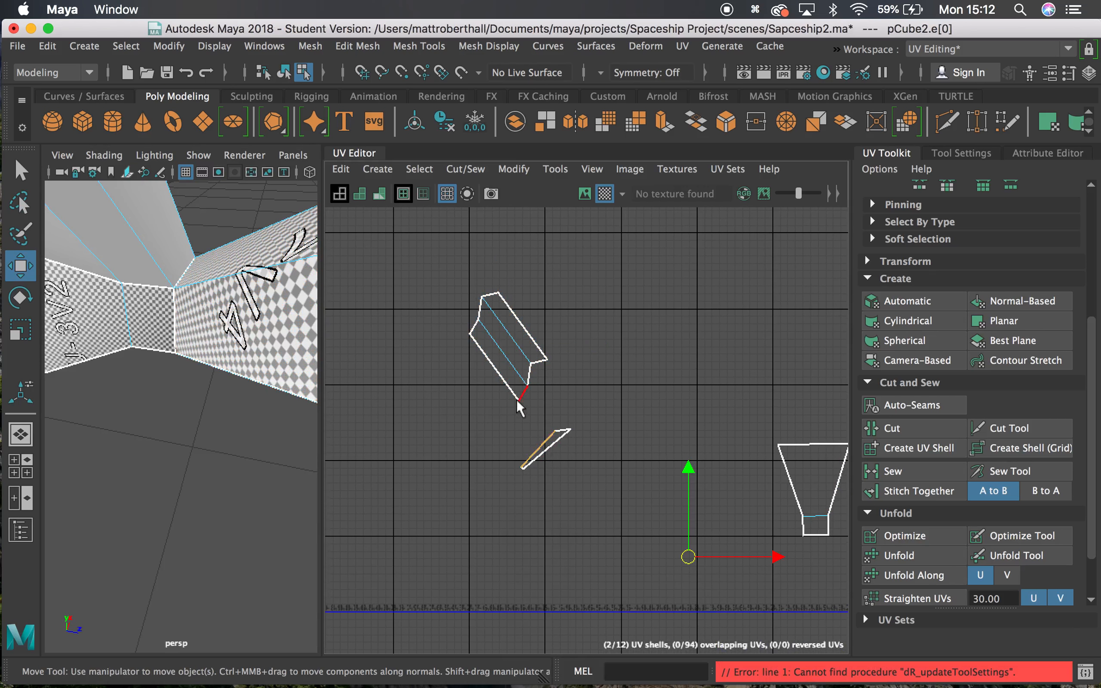
click(527, 341)
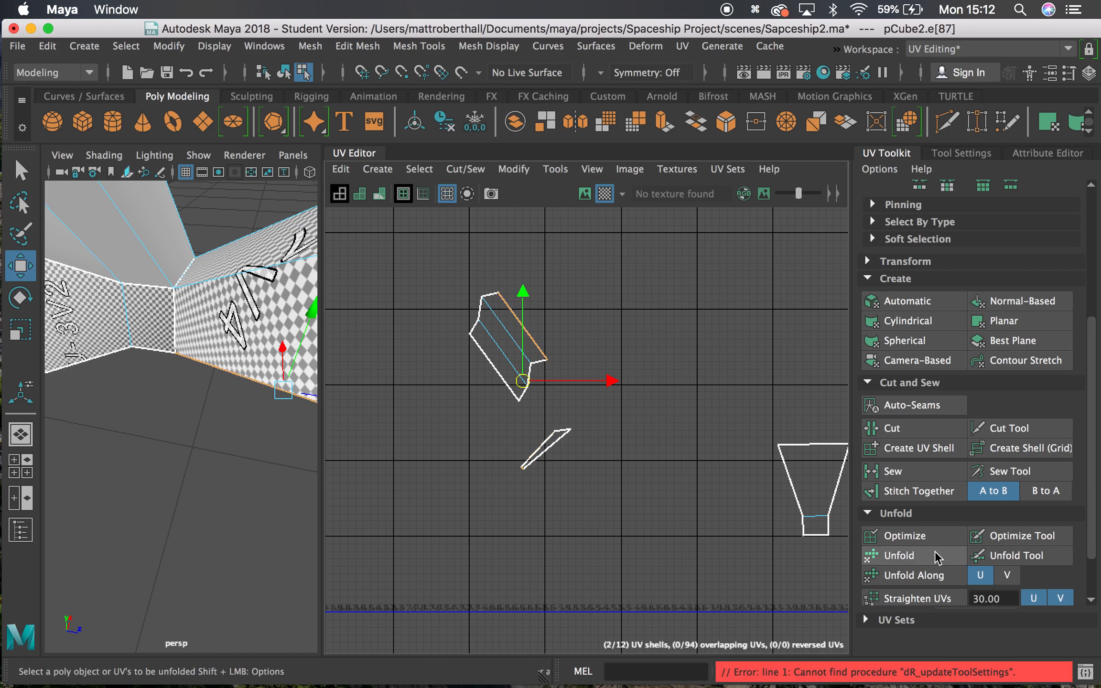
click(894, 471)
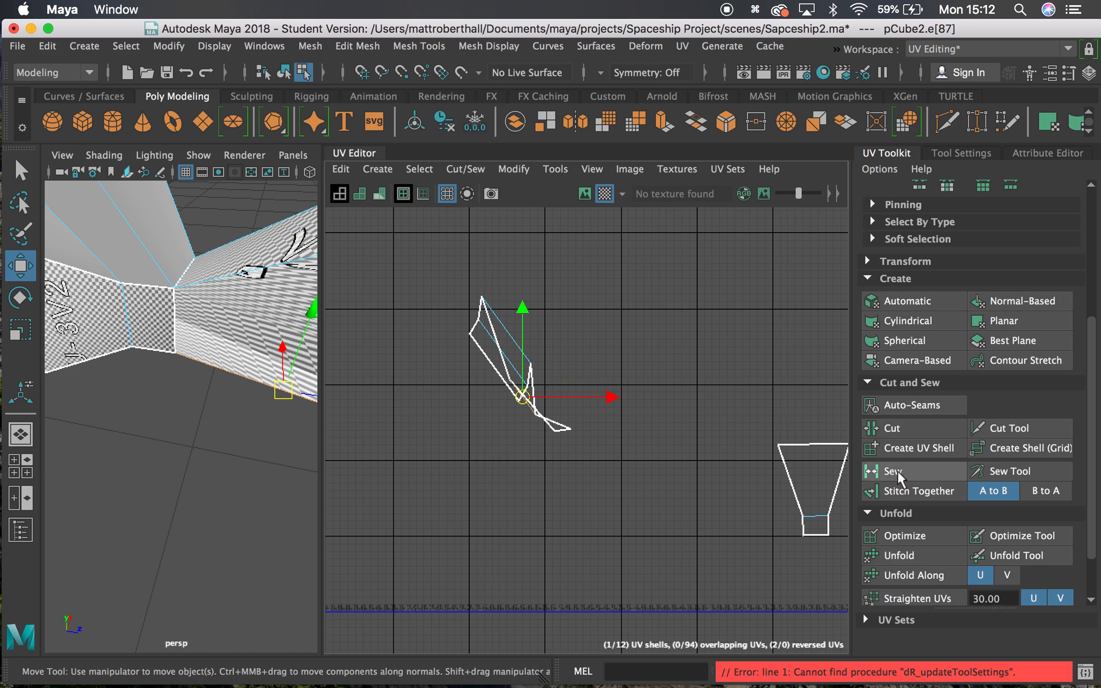
Select all faces of the joined arm shell and unfold it into one four-face strip.
right_drag(475, 339, 479, 385)
double_click(493, 346)
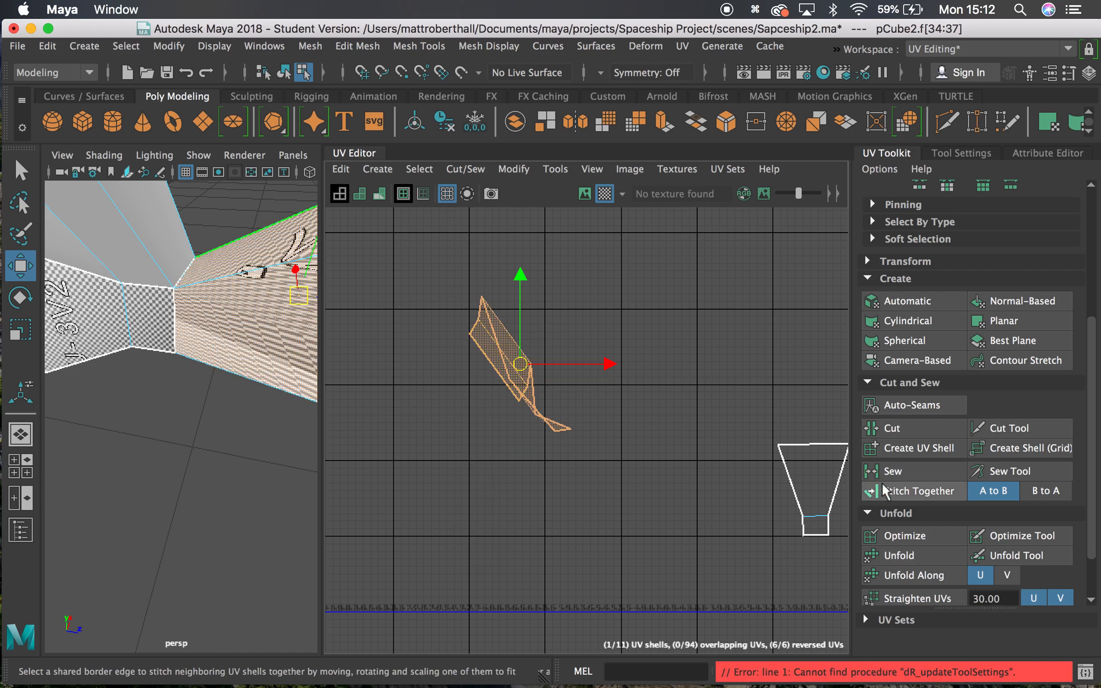
click(902, 557)
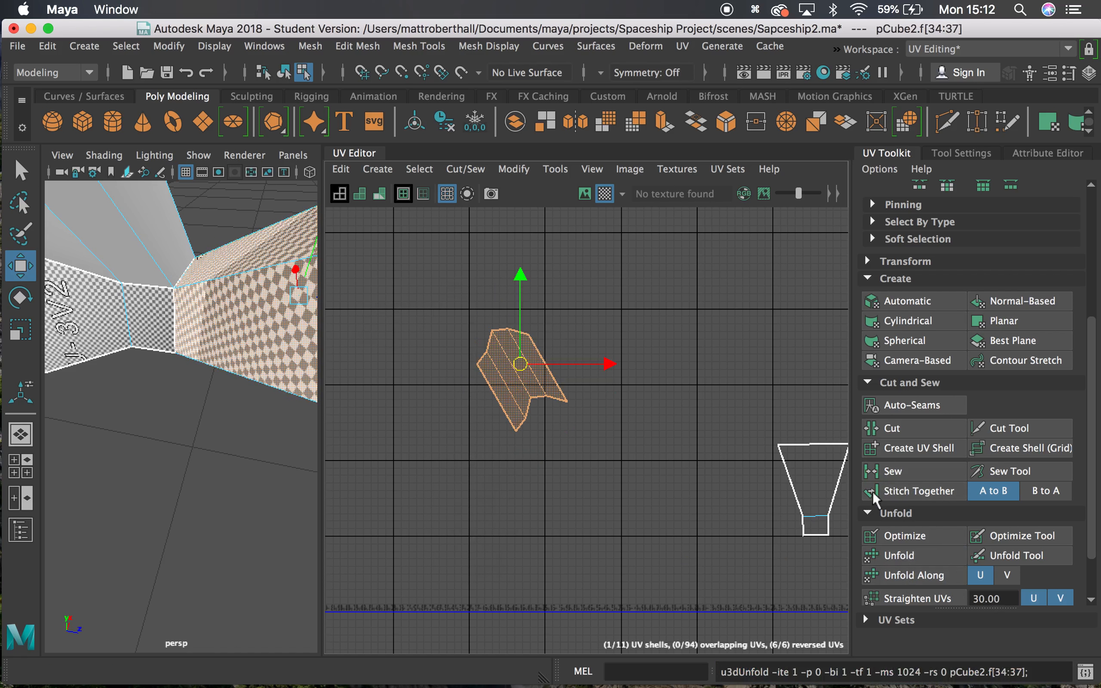
Examine the checker pattern around the wing arm and the neighbouring parts of the ship that still need mapping.
mouse_move(225, 396)
alt+mouse_down()
mouse_move(265, 401)
mouse_move(242, 386)
alt+mouse_up()
alt+right_drag(242, 386, 325, 432)
mouse_move(266, 372)
alt+middle_down()
mouse_move(220, 417)
mouse_move(261, 353)
alt+middle_up()
alt+right_drag(248, 406, 143, 377)
alt+drag(180, 391, 79, 405)
alt+drag(169, 389, 79, 396)
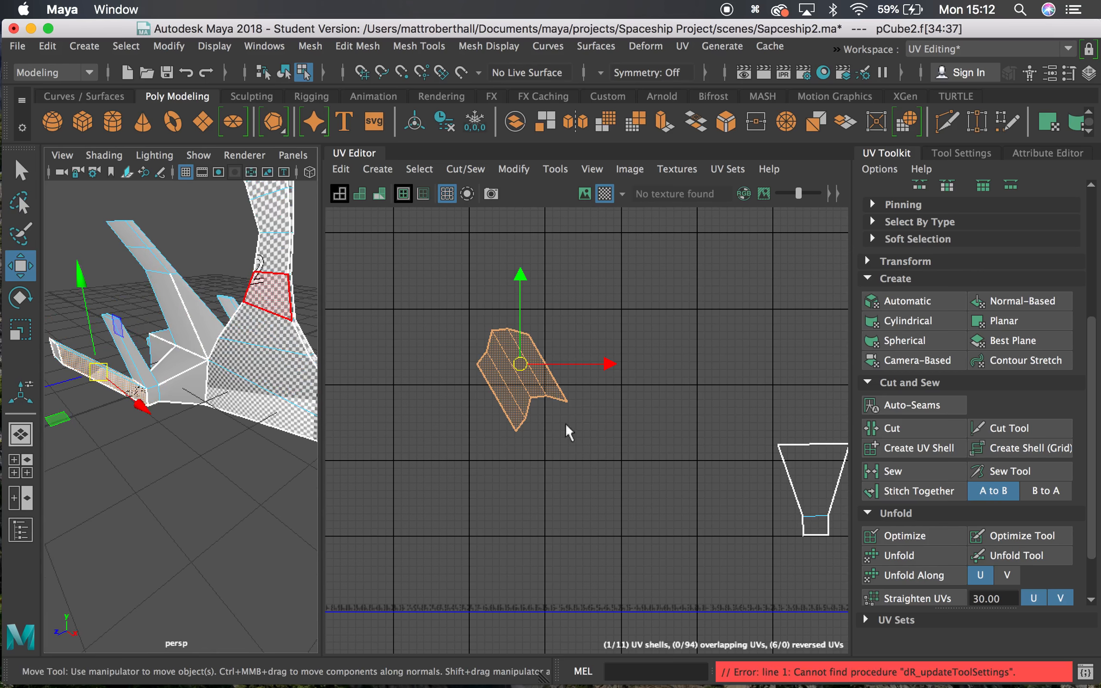
mouse_move(452, 380)
alt+middle_down()
mouse_move(477, 376)
mouse_move(463, 386)
alt+middle_up()
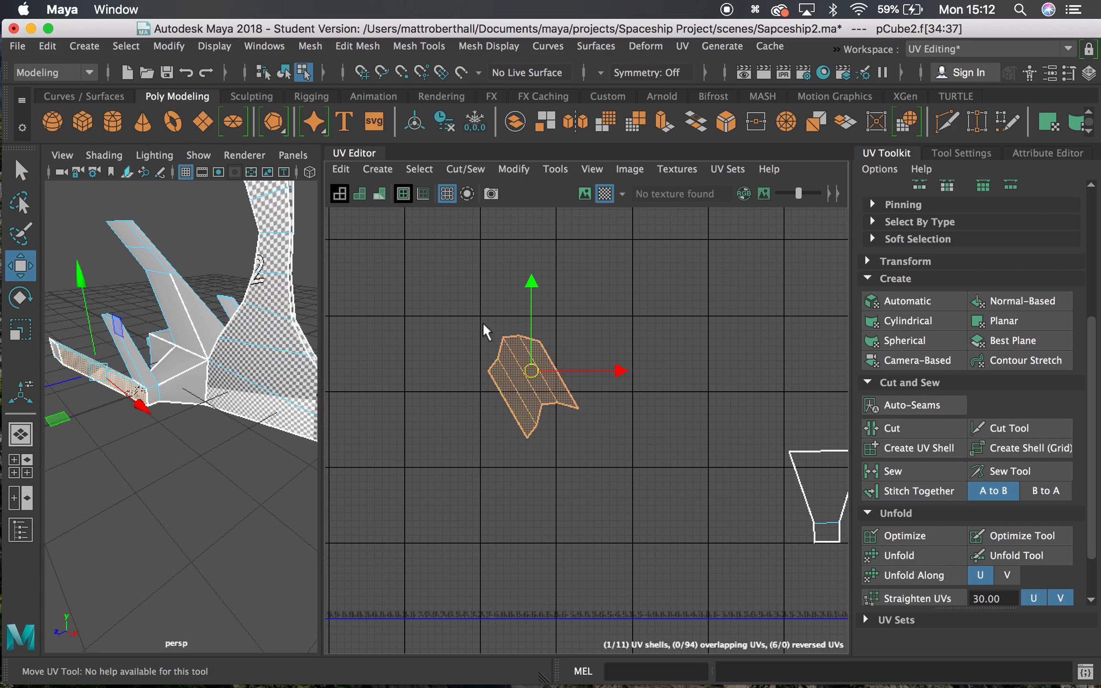
click(279, 420)
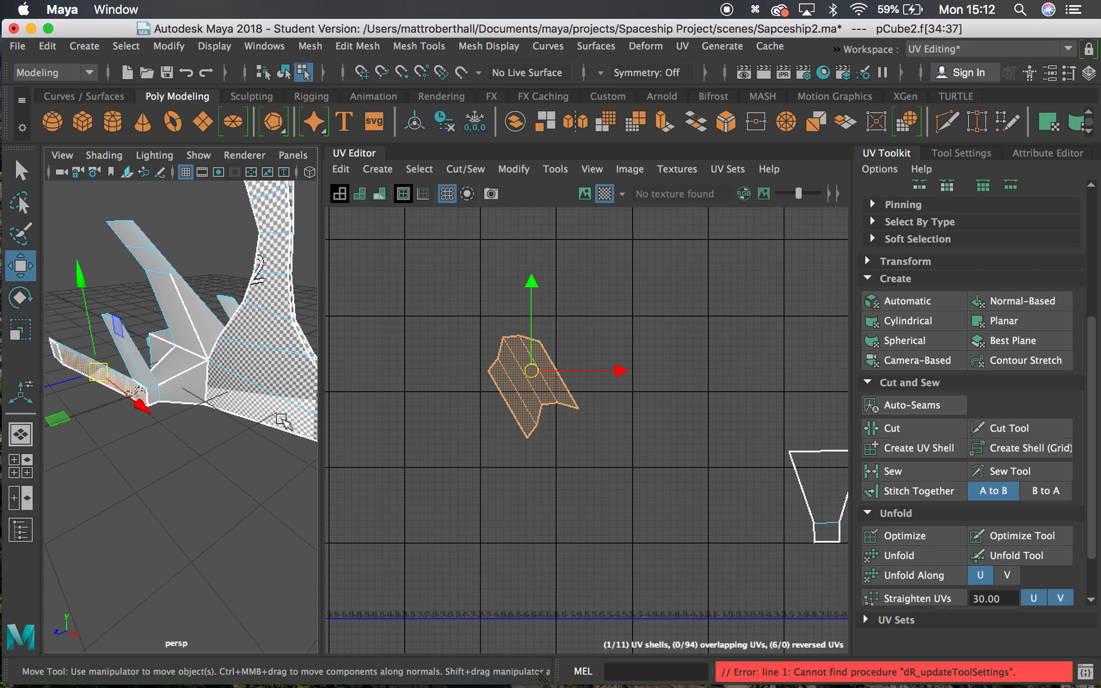
Select the three adjoining faces along one side of the tall rear fin and apply Planar Mapping to them.
alt+drag(141, 342, 268, 359)
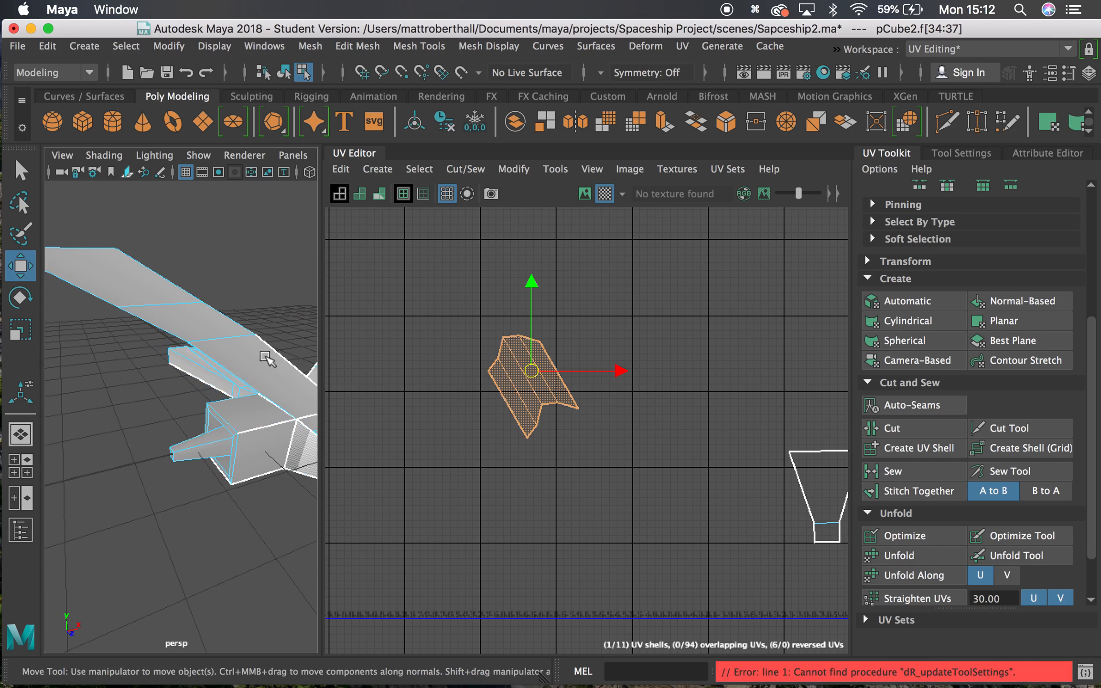
click(268, 359)
shift+click(208, 321)
shift+click(113, 286)
shift+right_drag(619, 342, 617, 298)
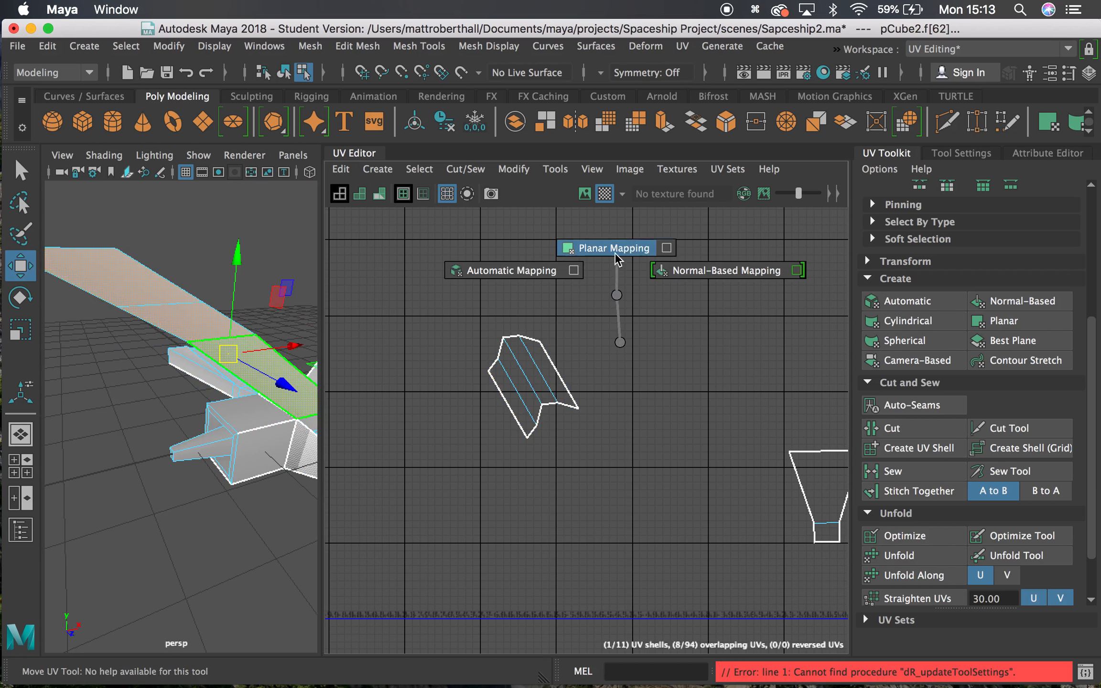
shift+right_drag(613, 248, 613, 247)
Move the rear fin's newly projected shell to about U -3, V 3.7, above the other shells.
scroll(584, 487, down, 3)
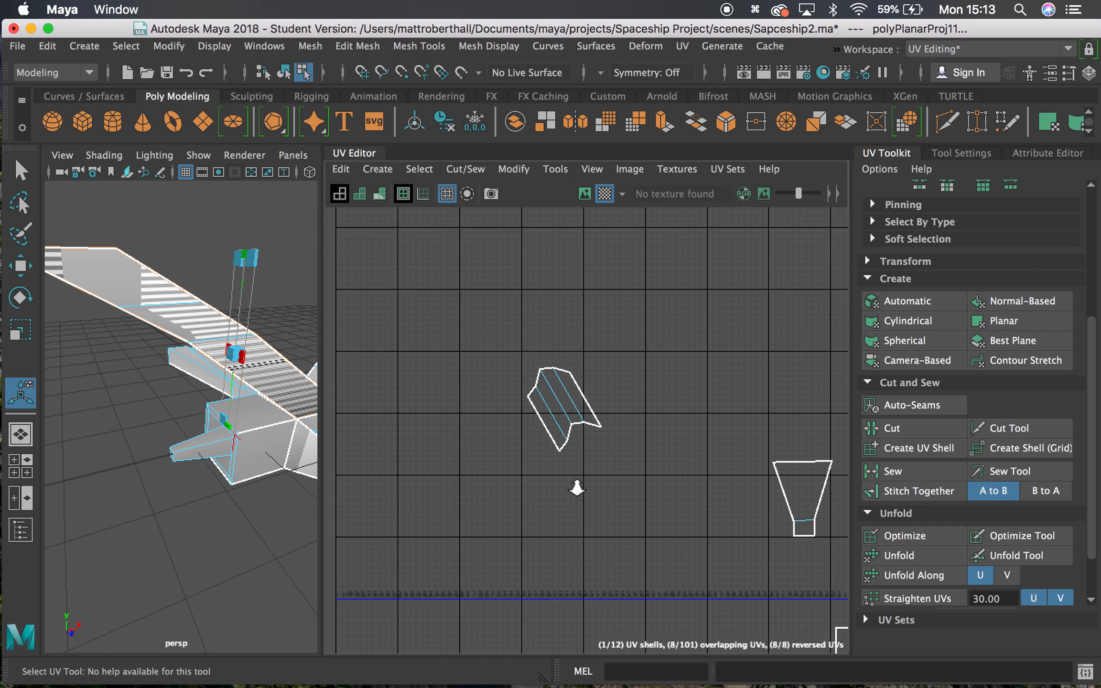
alt+middle_drag(586, 439, 348, 407)
key(w)
drag(723, 521, 655, 395)
drag(602, 355, 527, 332)
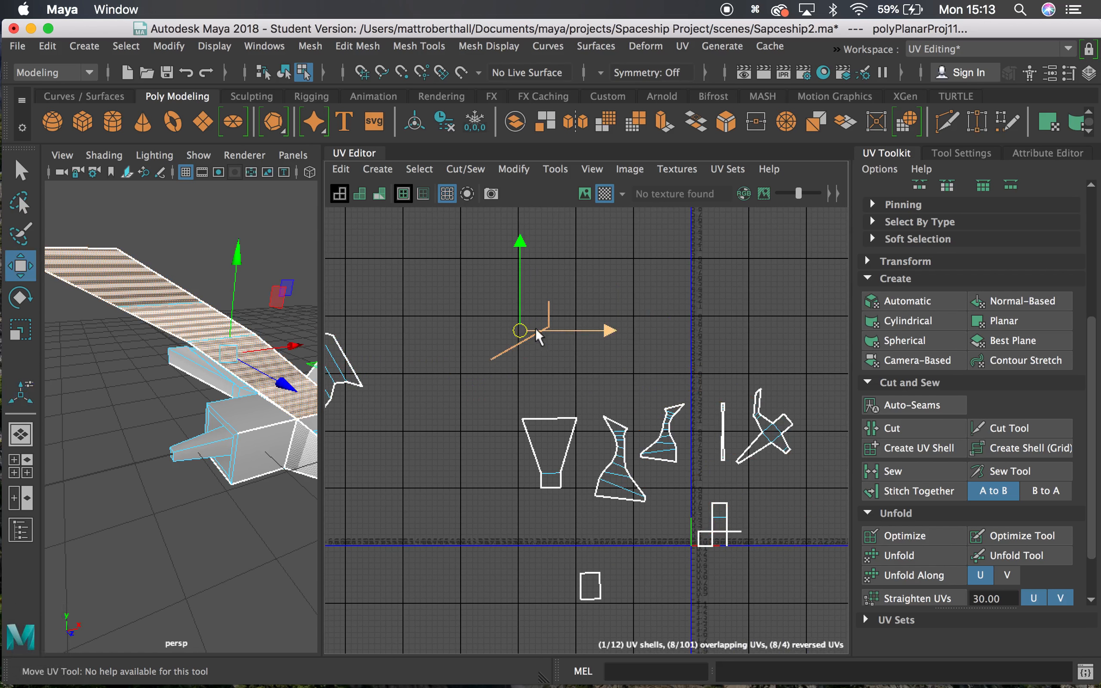
Unfold the rear fin's three-face shell along U and follow with a regular Unfold.
shift+right_drag(534, 337, 393, 328)
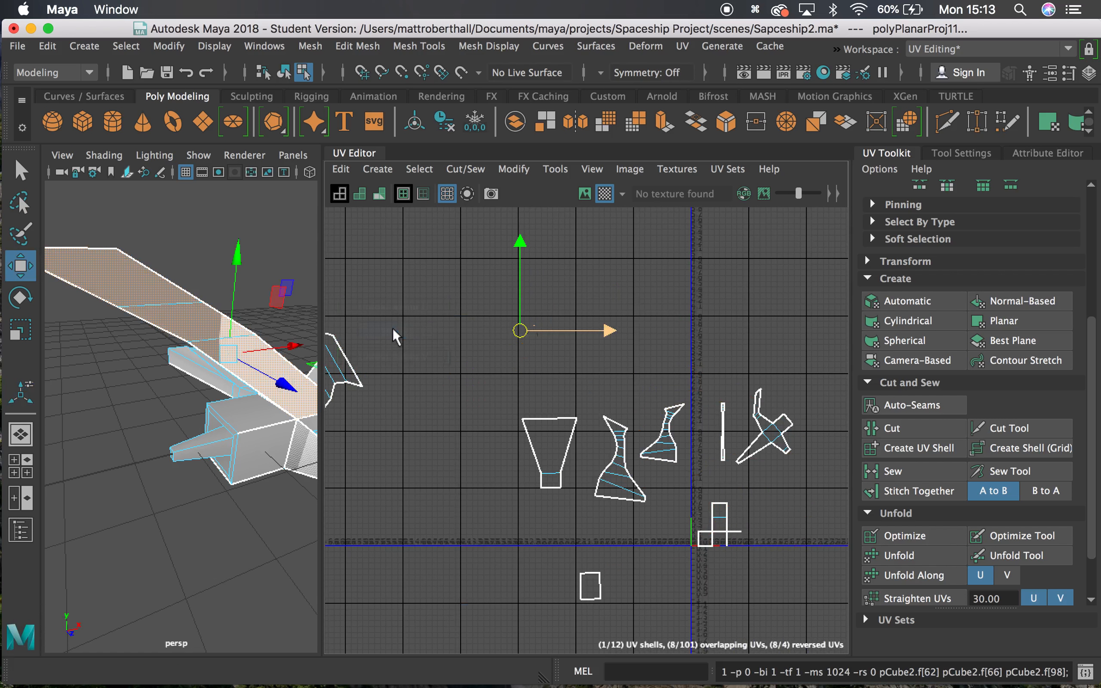
key(super+z)
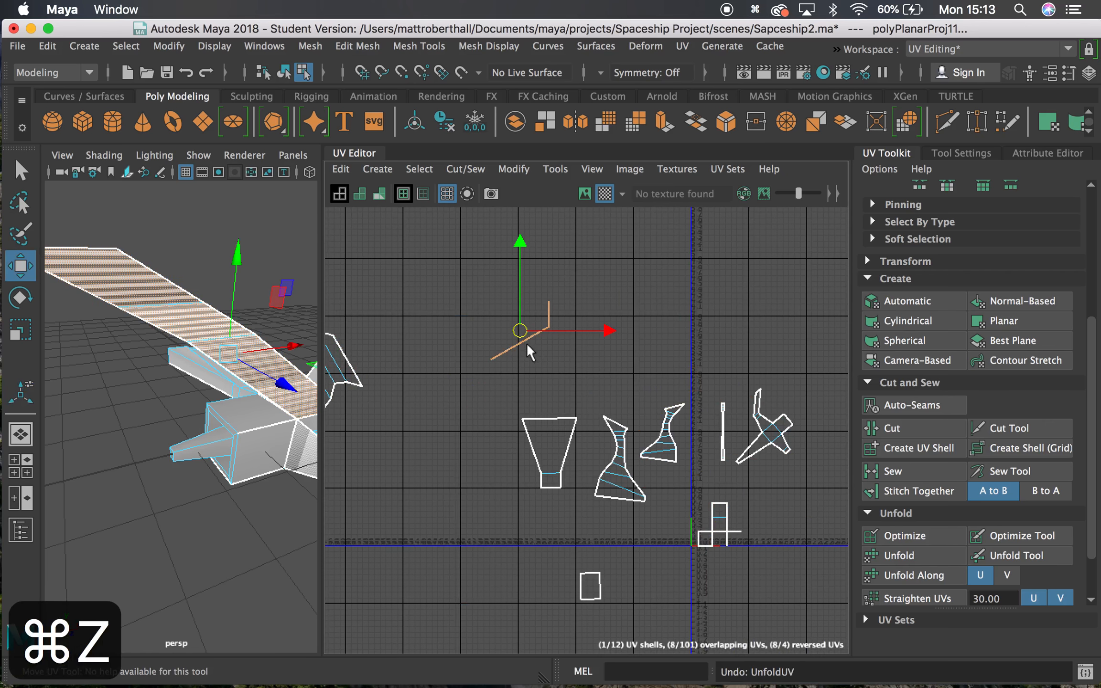
shift+right_drag(527, 342, 526, 347)
shift+right_drag(459, 344, 356, 319)
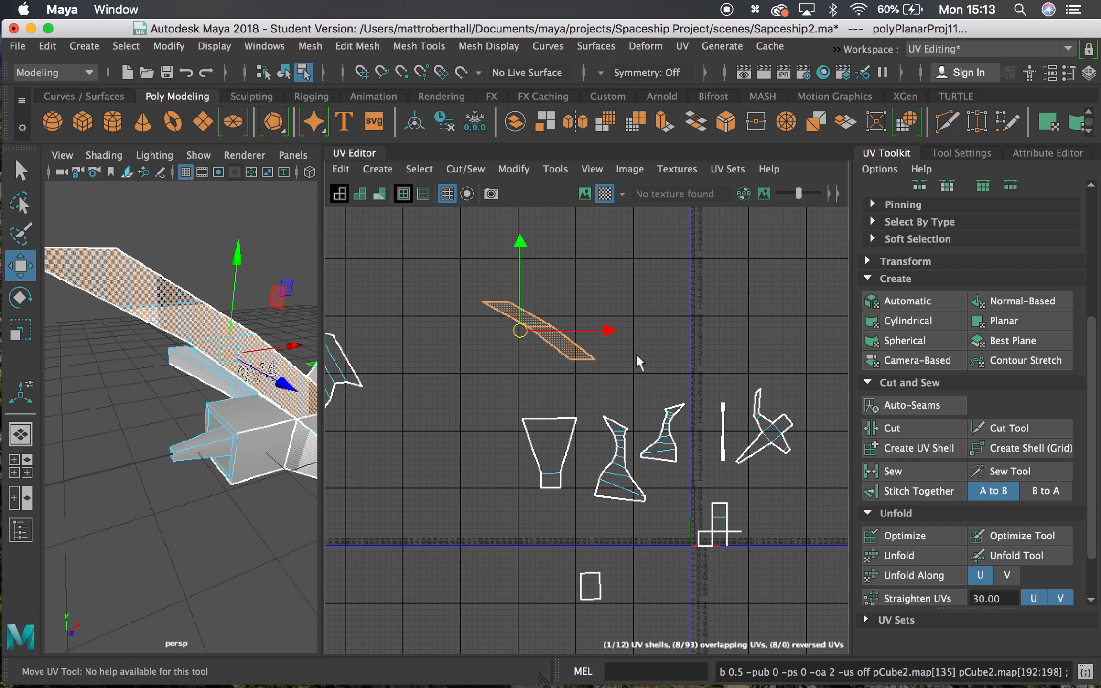
shift+right_drag(569, 345, 497, 345)
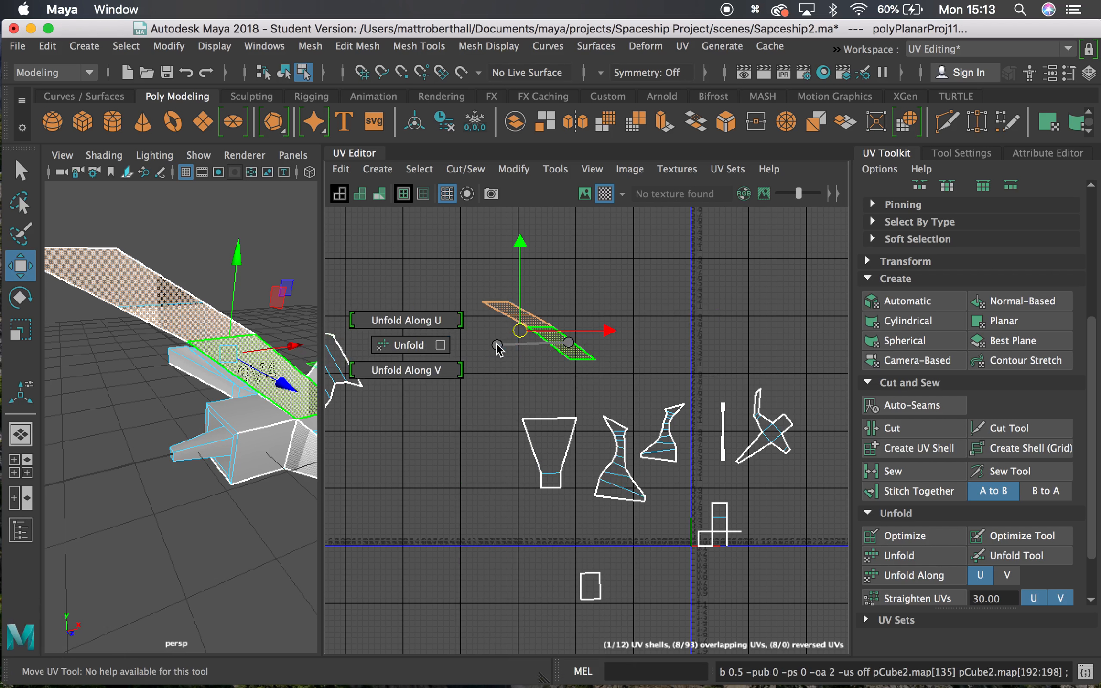
shift+right_drag(426, 351, 417, 343)
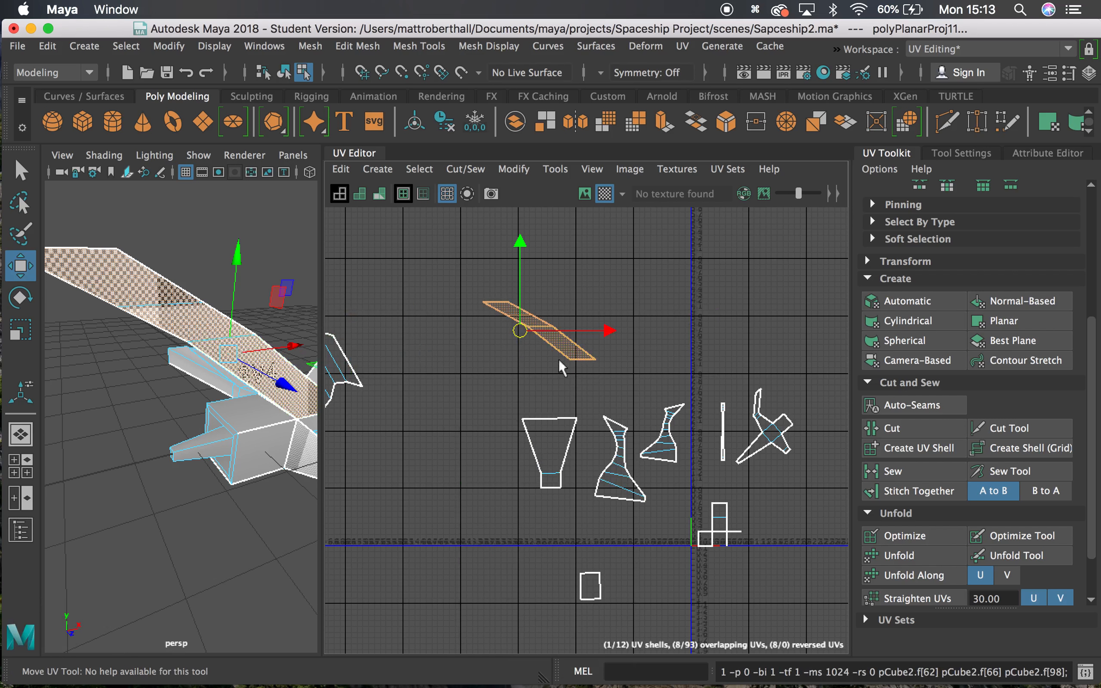
Inspect the checker pattern on the whole spaceship from several sides and review the layout of the UV shells.
mouse_move(300, 402)
alt+mouse_down()
mouse_move(273, 395)
mouse_move(296, 393)
alt+mouse_up()
alt+middle_drag(296, 394, 271, 428)
alt+drag(256, 409, 210, 424)
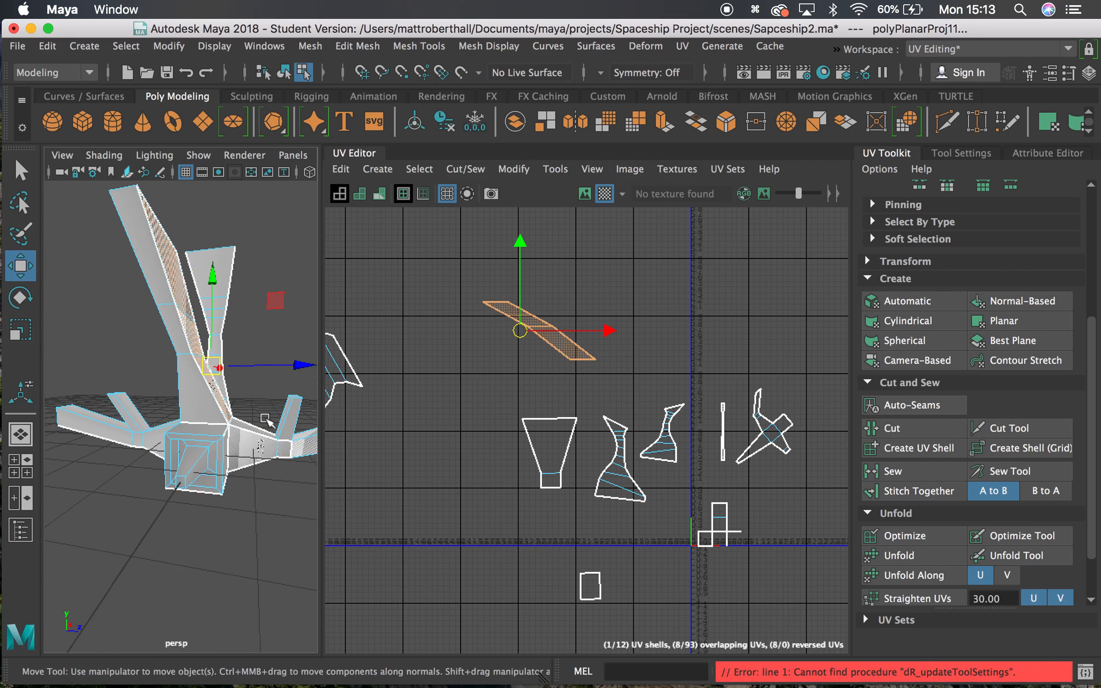
alt+drag(213, 239, 132, 338)
alt+drag(214, 420, 204, 323)
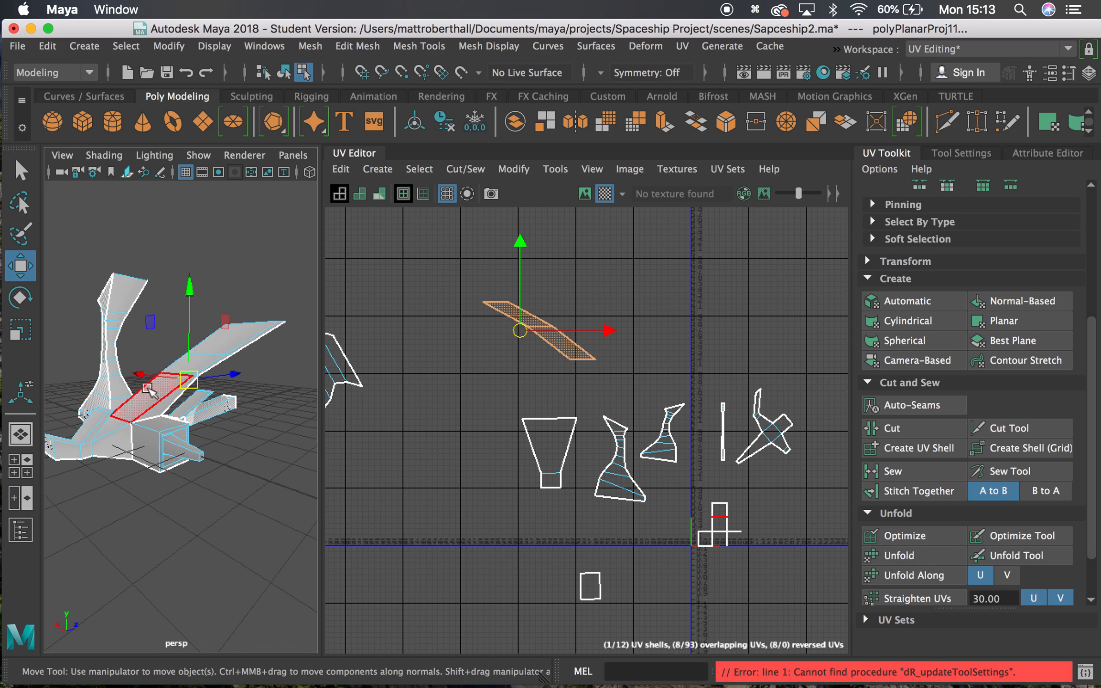
alt+drag(243, 348, 268, 416)
alt+drag(176, 419, 66, 408)
alt+drag(224, 411, 172, 396)
alt+middle_drag(217, 441, 144, 385)
alt+drag(236, 418, 136, 429)
alt+right_drag(244, 440, 179, 435)
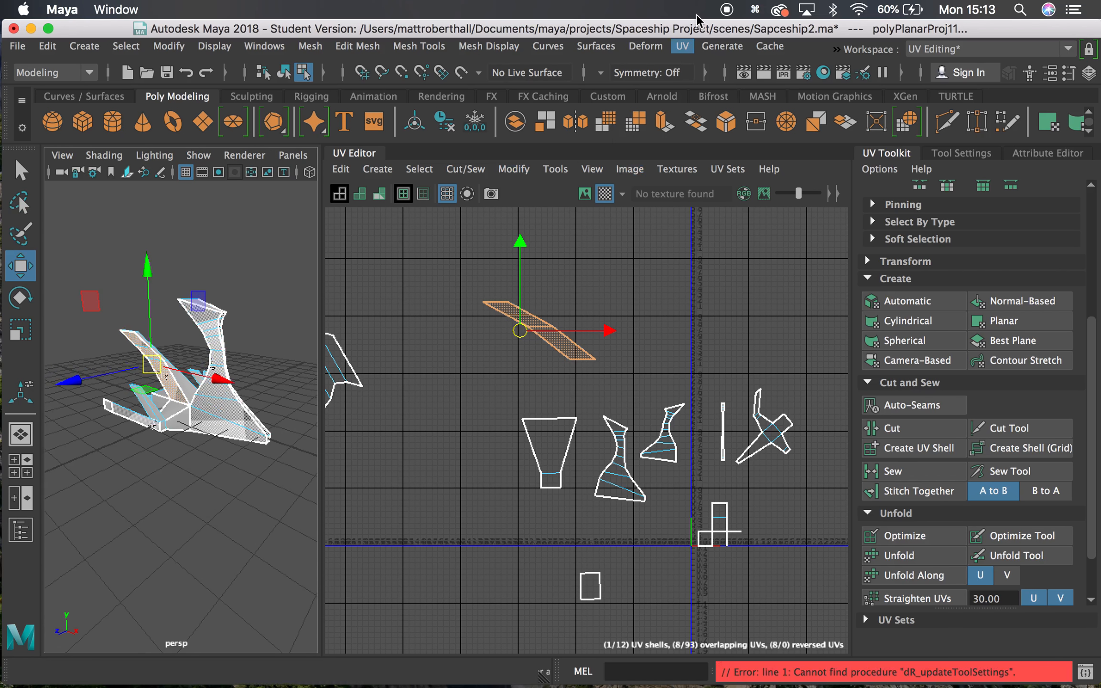
alt+right_drag(623, 436, 574, 431)
alt+middle_drag(637, 448, 563, 388)
alt+right_drag(645, 457, 621, 449)
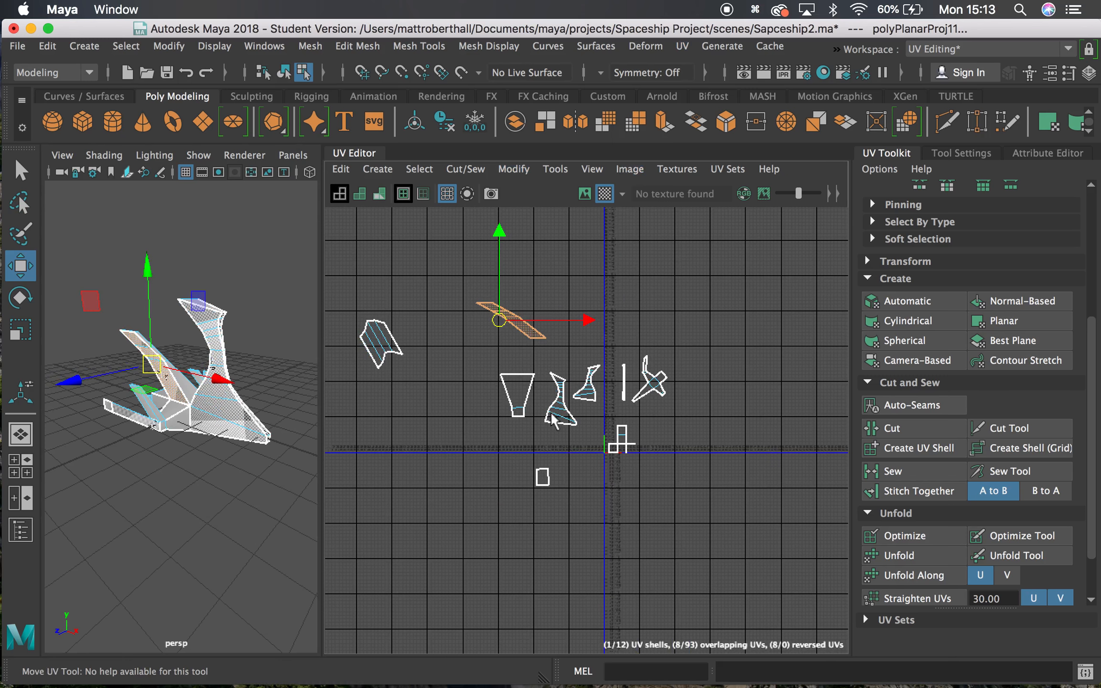